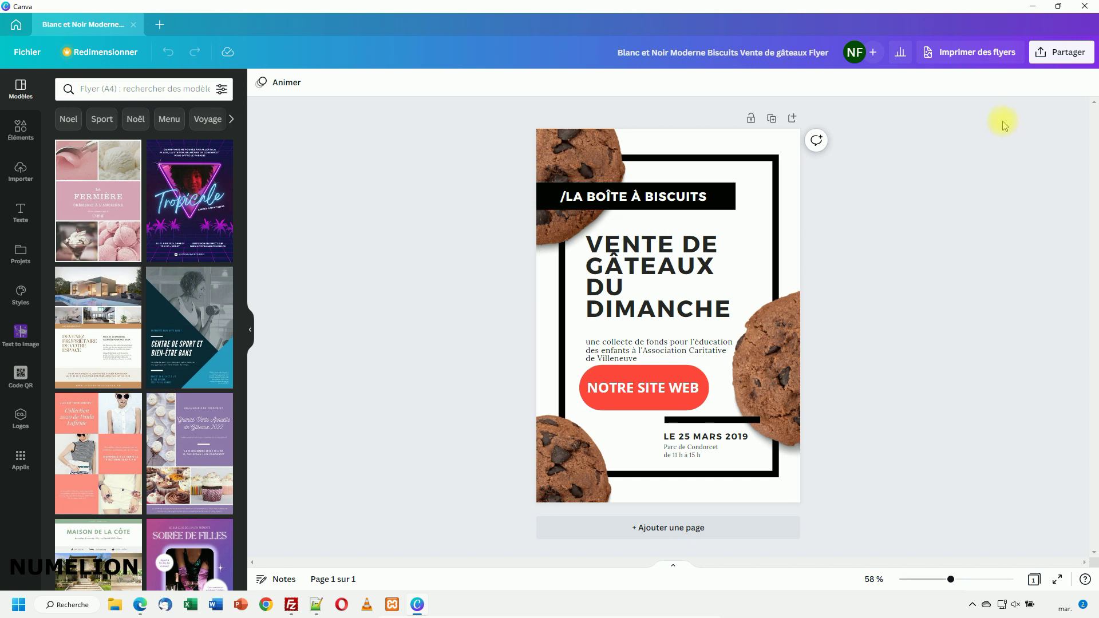
# - Download the flyer design as a PNG and save it to the Bureau folder under the name flyer
pyautogui.click(1060, 51)
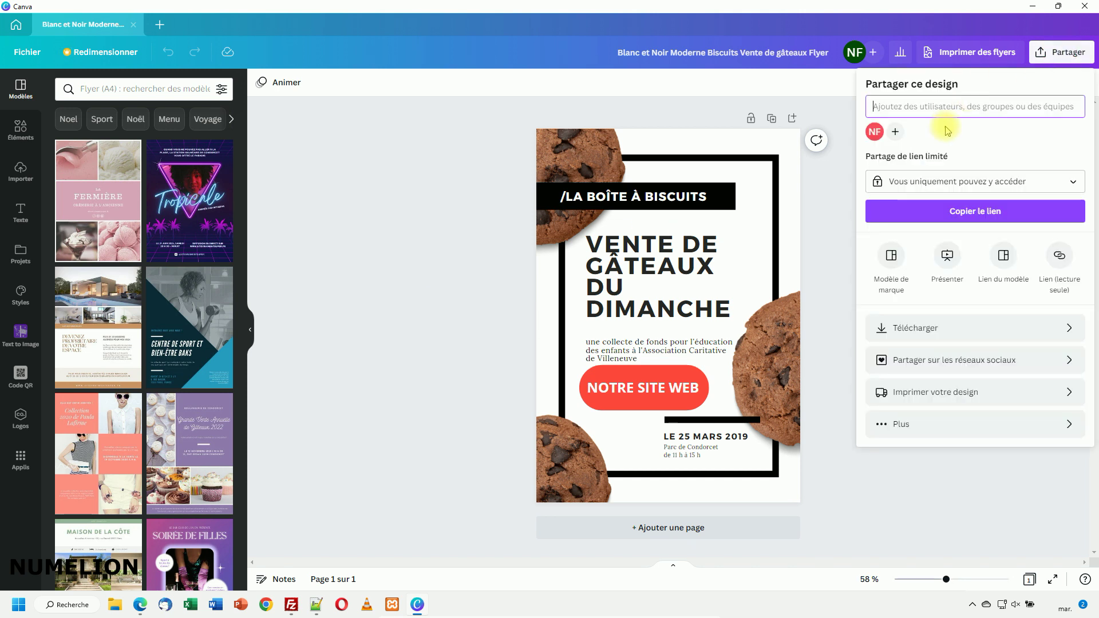
pyautogui.click(916, 328)
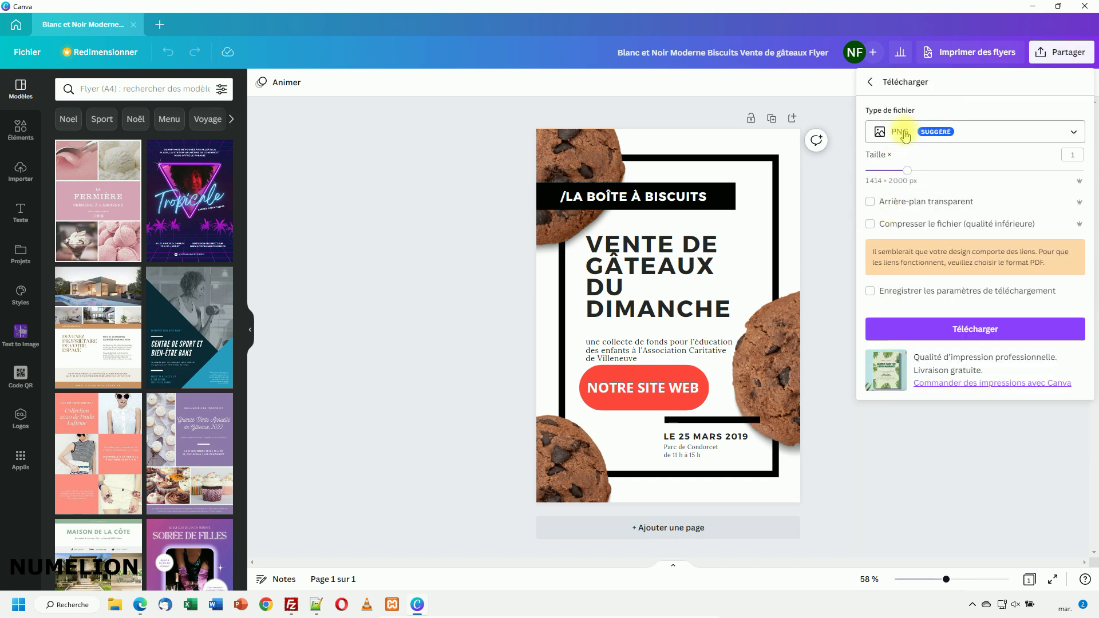
pyautogui.click(970, 331)
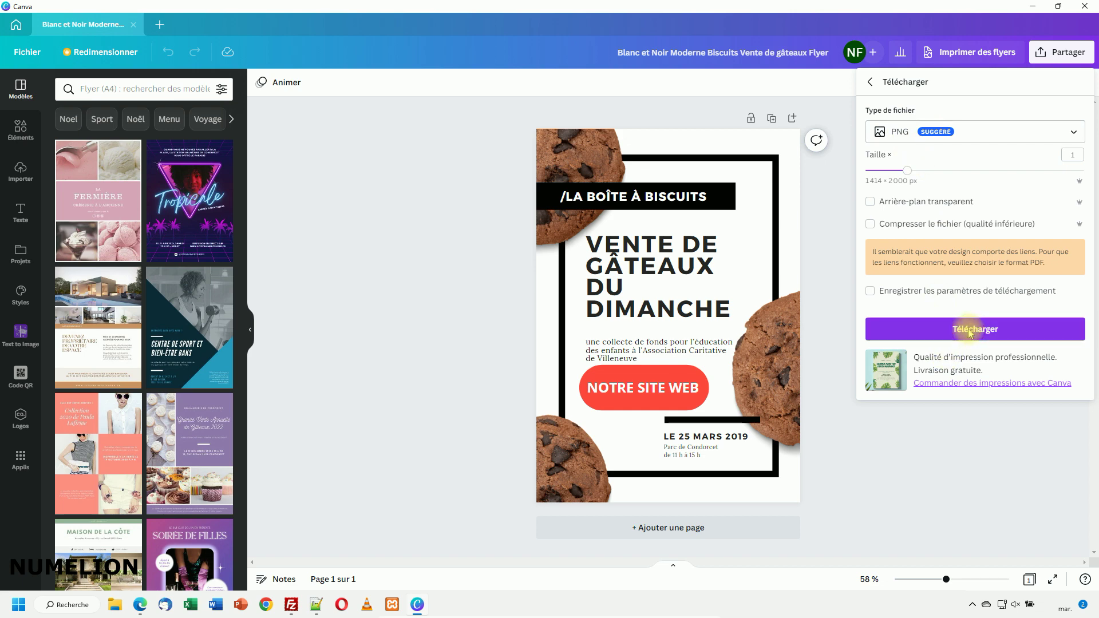
pyautogui.scroll(3, 44, 124)
pyautogui.click(46, 114)
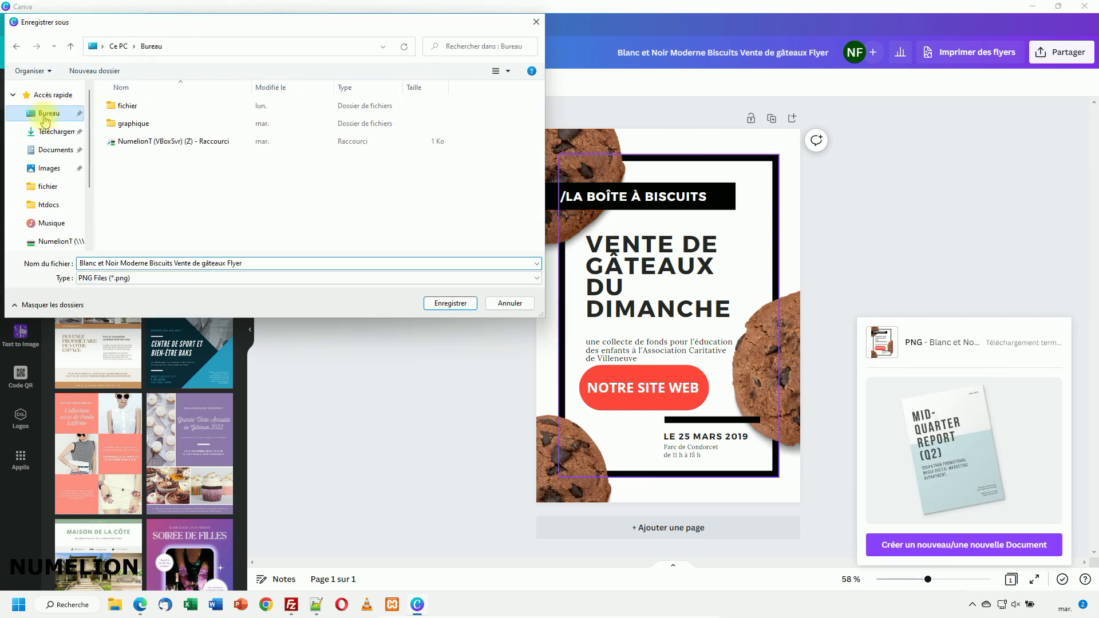
pyautogui.click(227, 263)
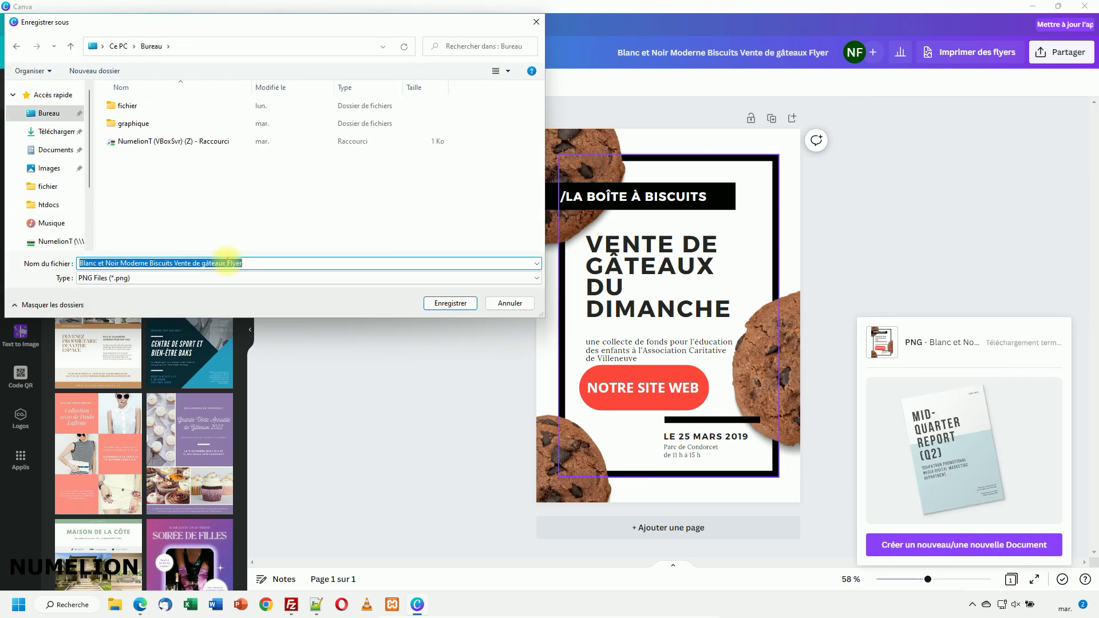
pyautogui.write('flyer')
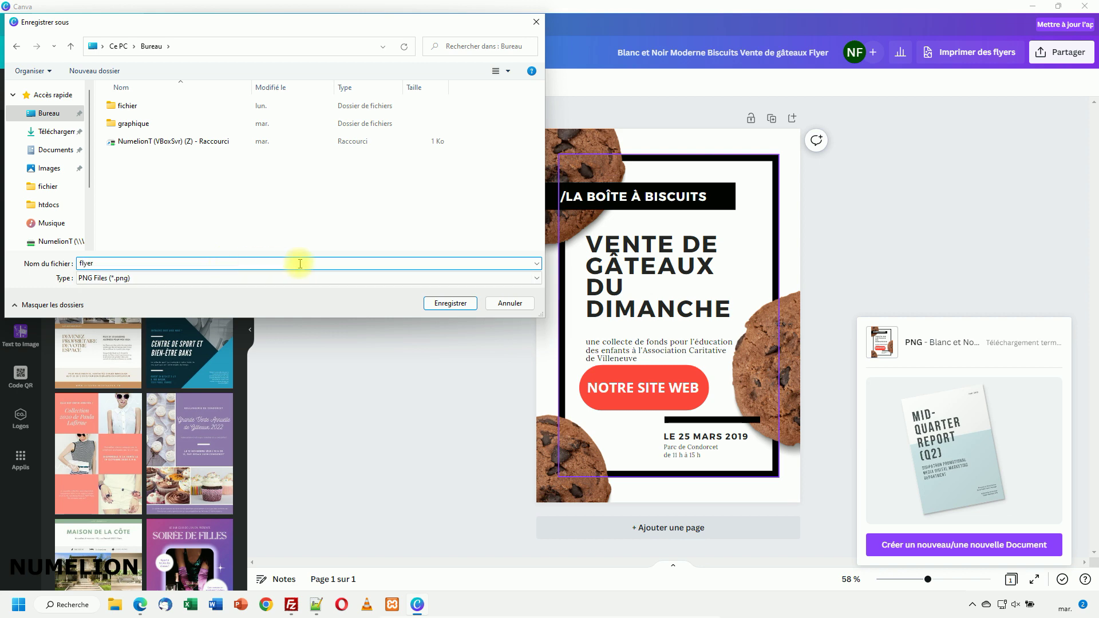
pyautogui.click(450, 303)
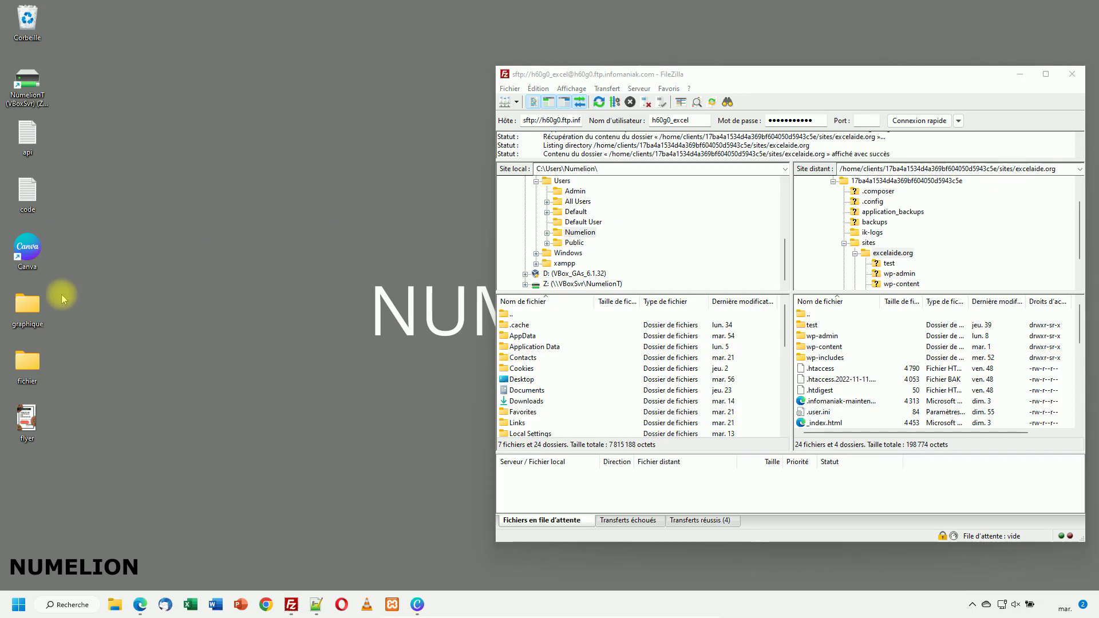
# - Open the flyer PNG from the desktop in GIMP
pyautogui.click(29, 423)
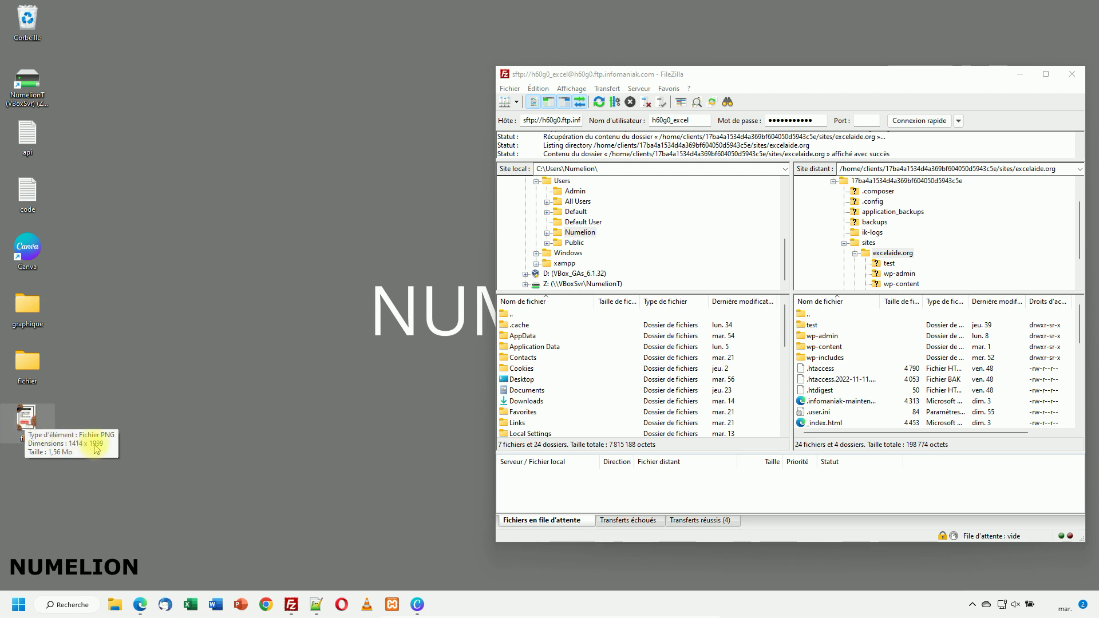
pyautogui.click(26, 420)
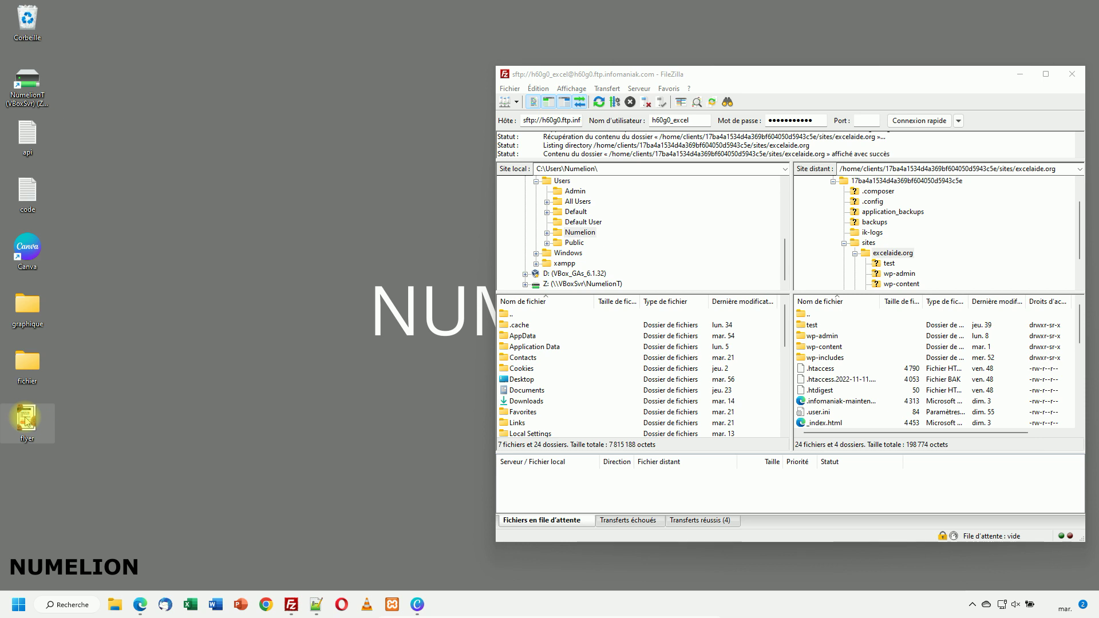
pyautogui.rightClick(25, 420)
pyautogui.moveTo(84, 255)
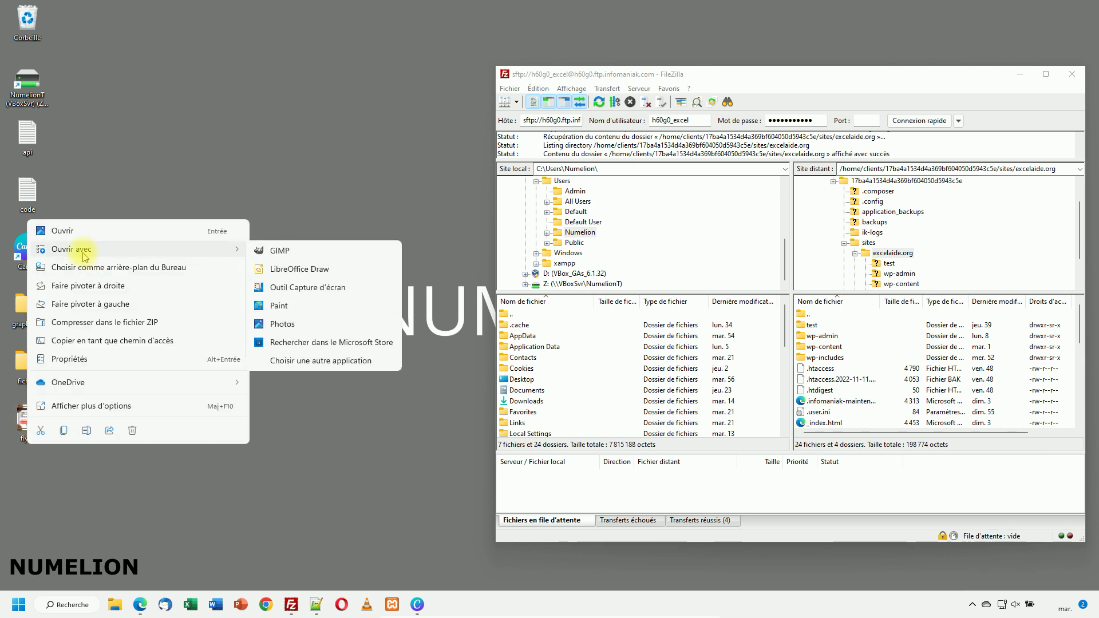
pyautogui.click(281, 252)
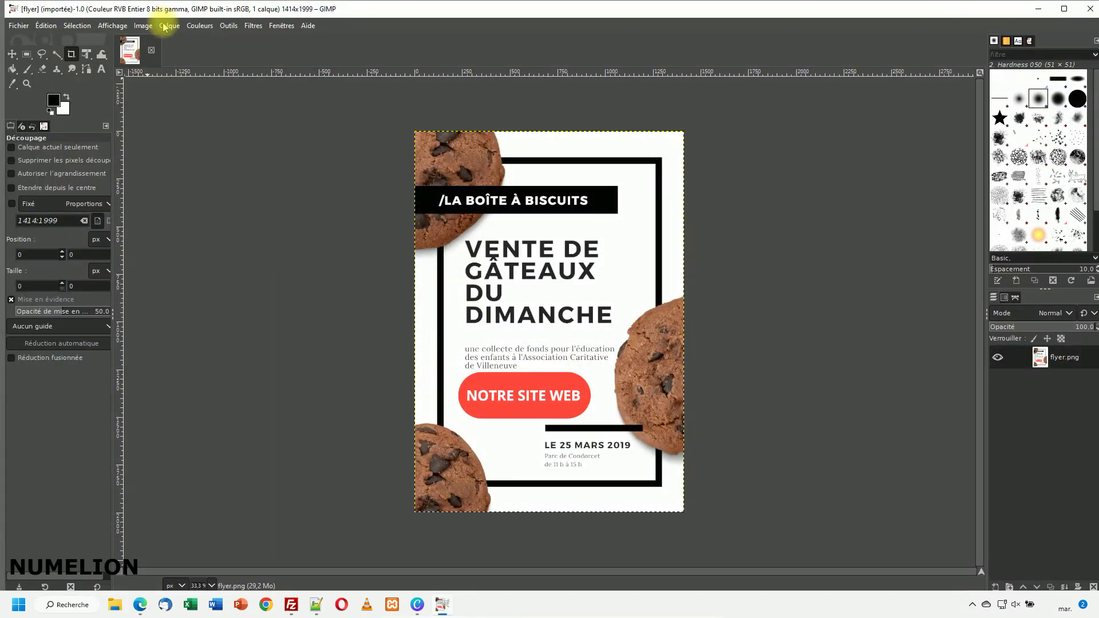
# - Scale the flyer image to a width of 500 px with its proportions locked
pyautogui.click(143, 25)
pyautogui.moveTo(151, 73)
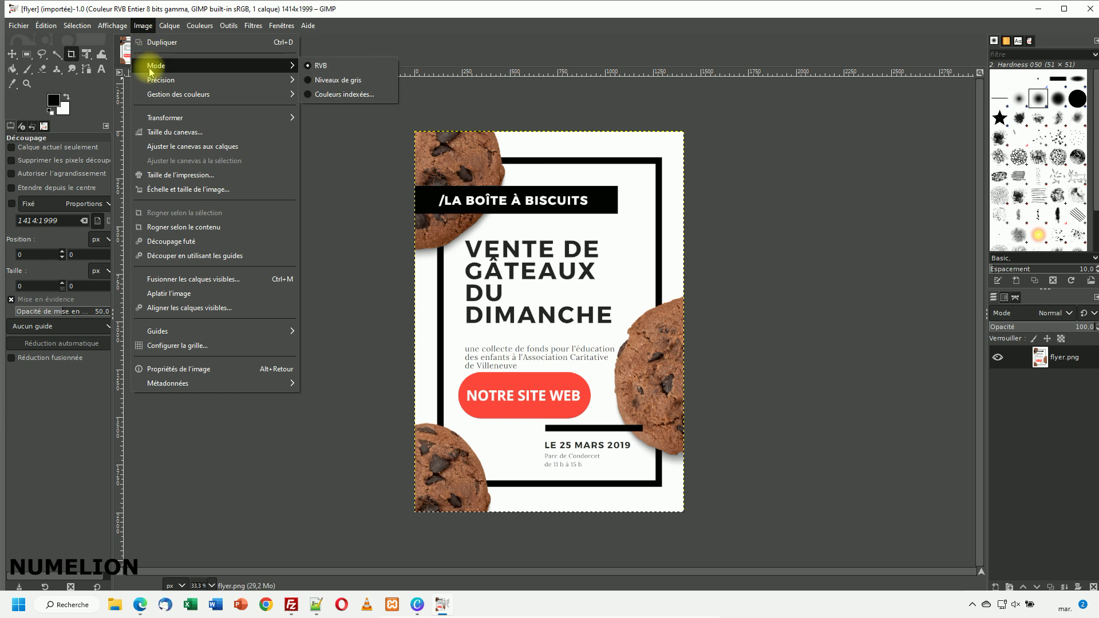
pyautogui.click(178, 190)
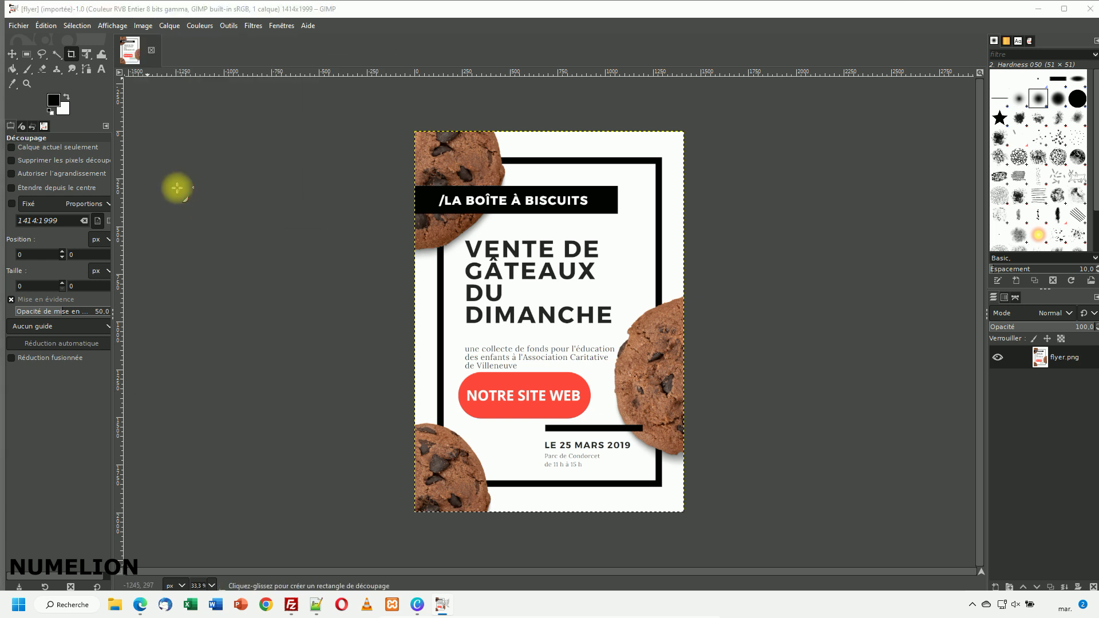
pyautogui.click(502, 275)
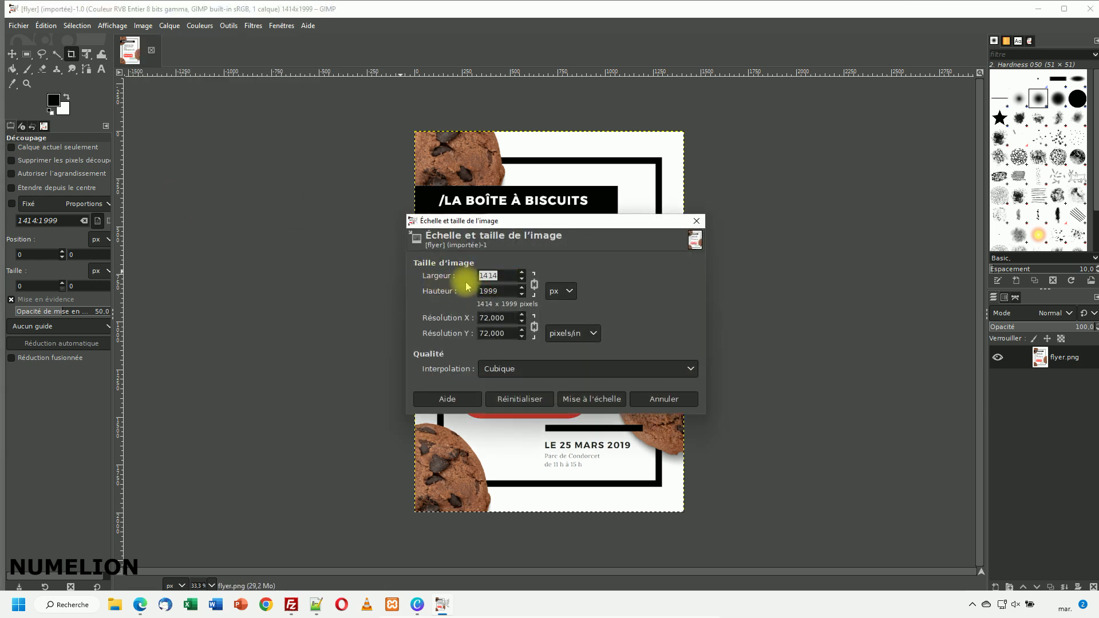
pyautogui.click(534, 288)
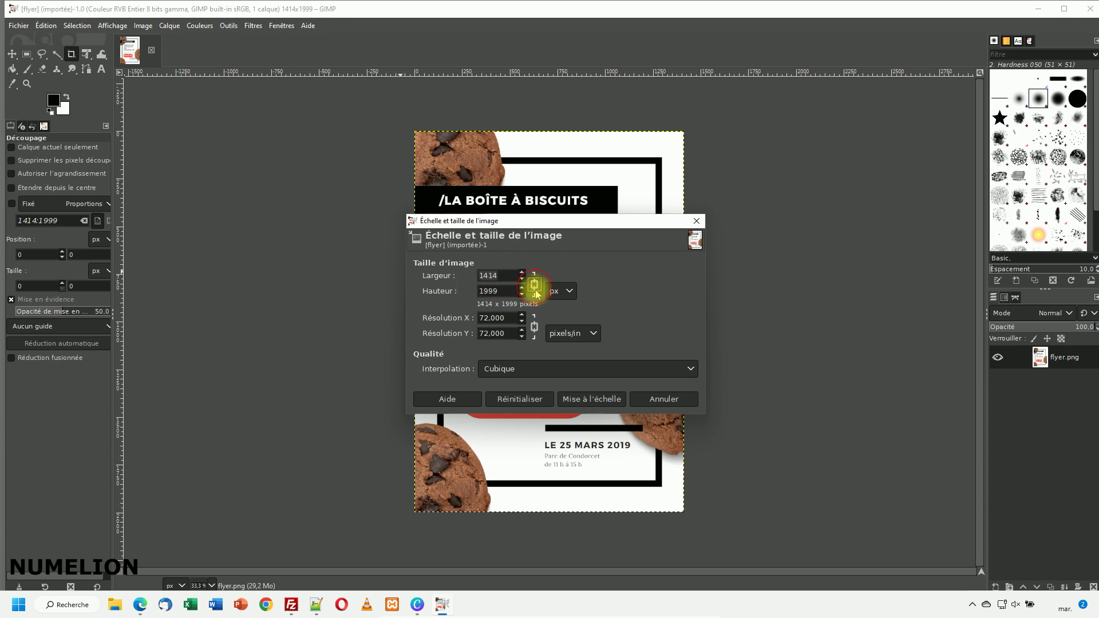
pyautogui.doubleClick(494, 276)
pyautogui.write('500')
pyautogui.press('Tab')
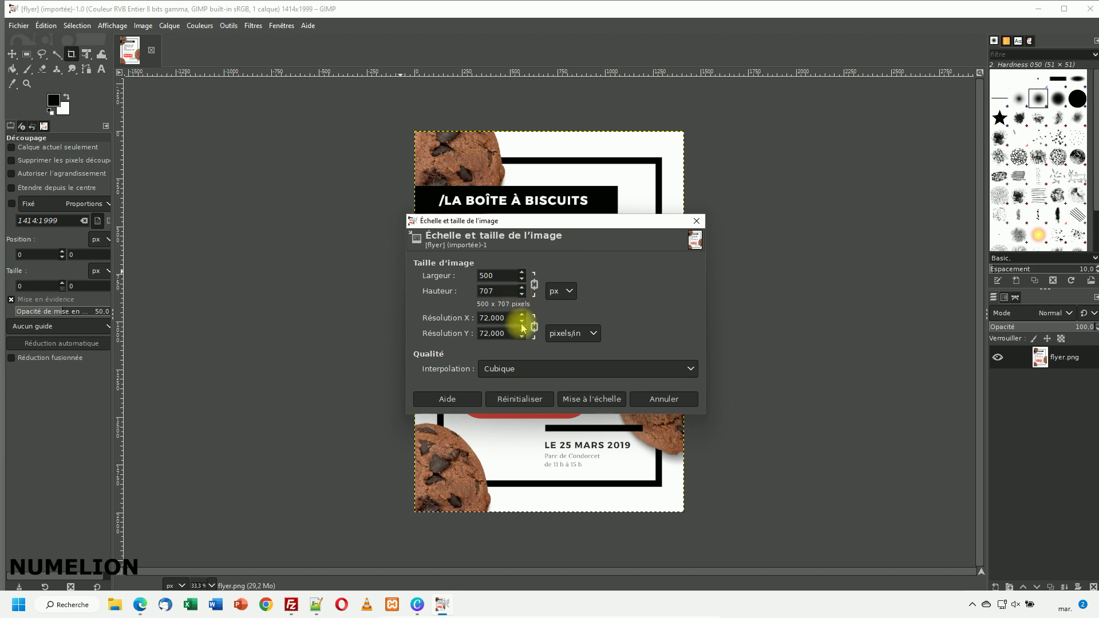
pyautogui.click(598, 399)
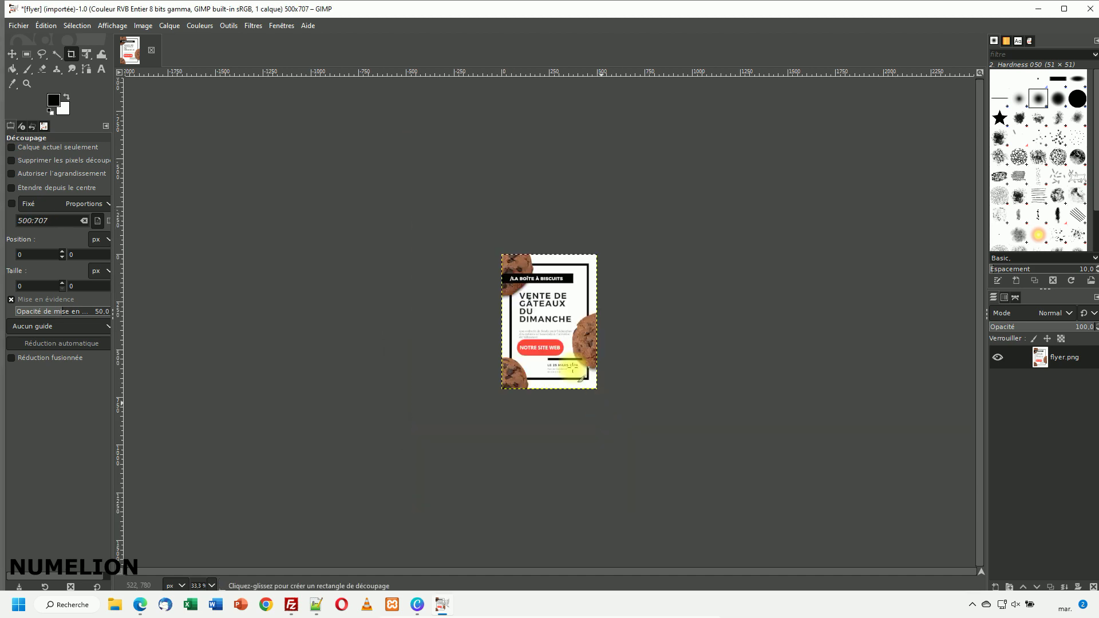
# - Overwrite the original flyer.png with the resized image and minimize GIMP to return to the desktop
pyautogui.press('1')
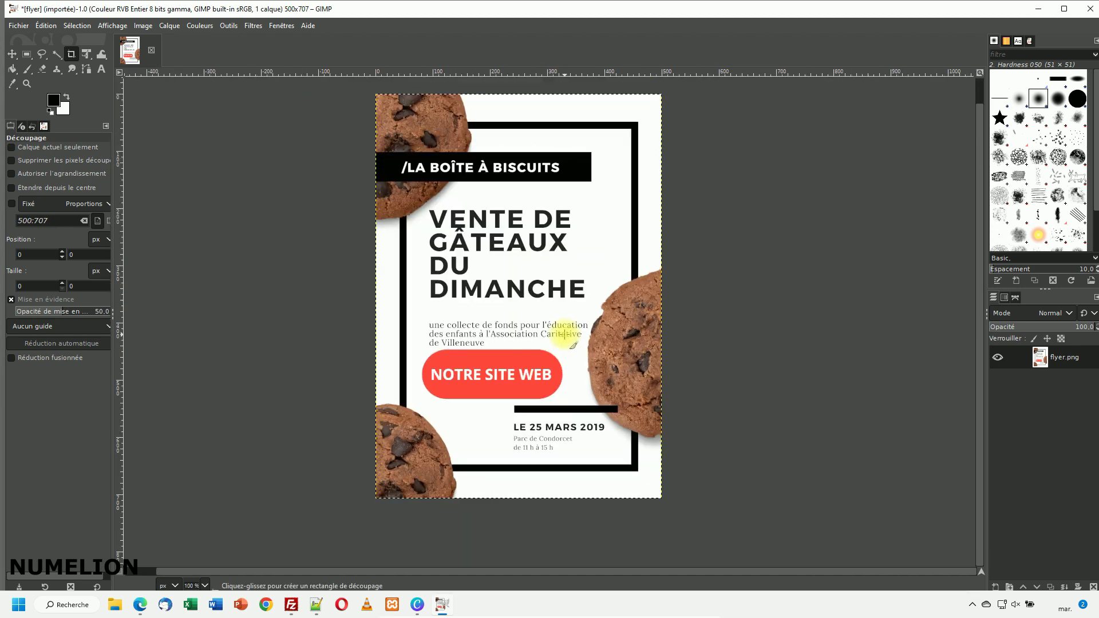
pyautogui.scroll(1, 654, 328)
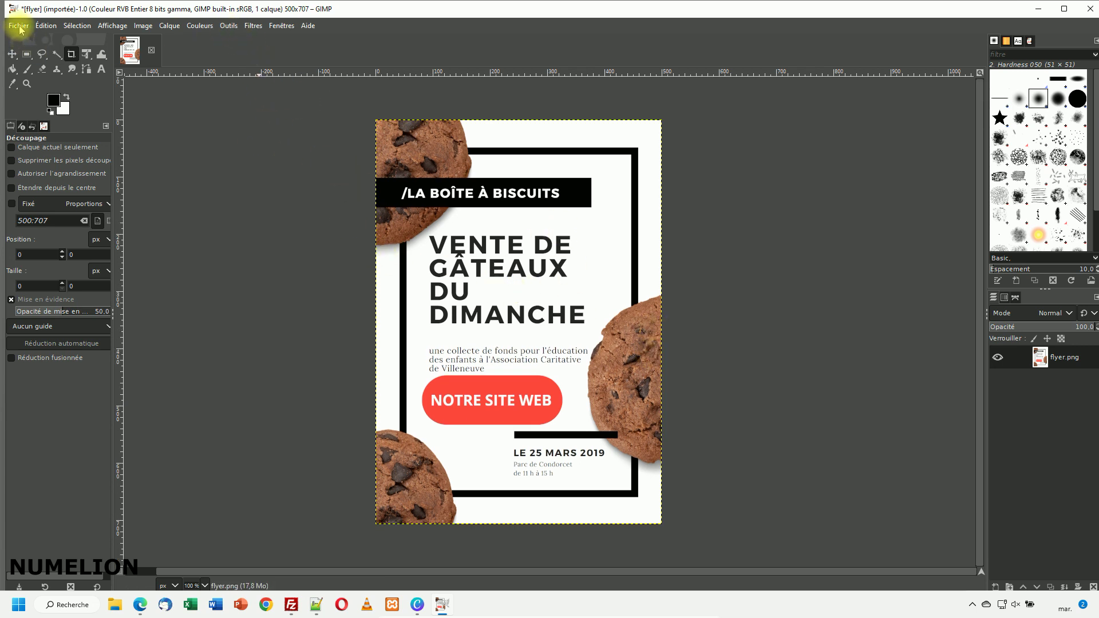
pyautogui.click(231, 29)
pyautogui.click(18, 26)
pyautogui.click(73, 137)
pyautogui.press('Escape')
pyautogui.click(15, 27)
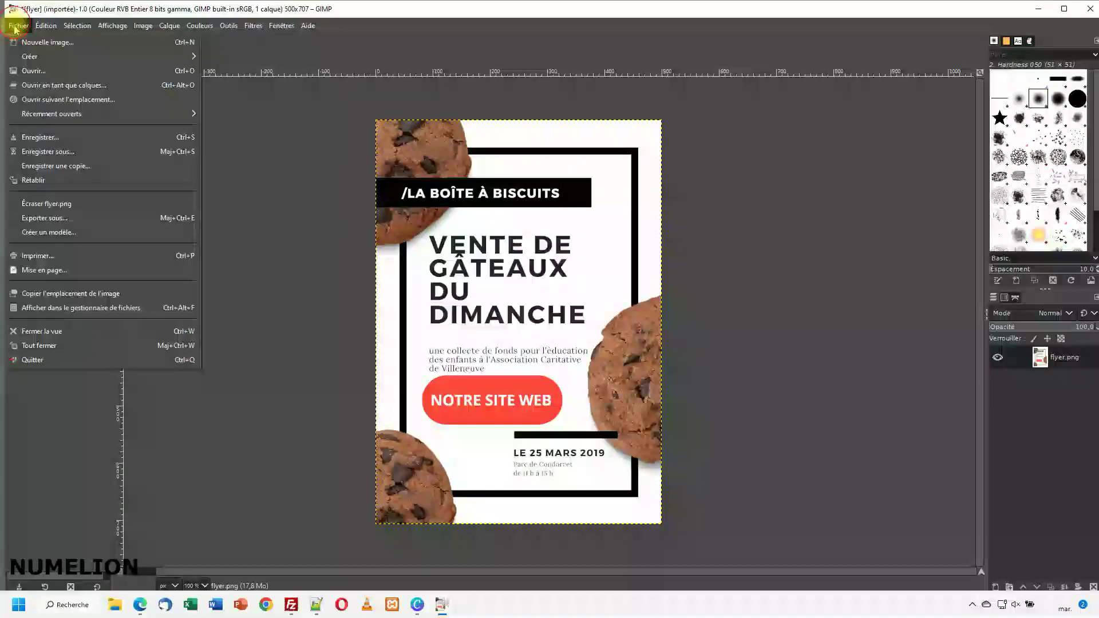
pyautogui.click(45, 204)
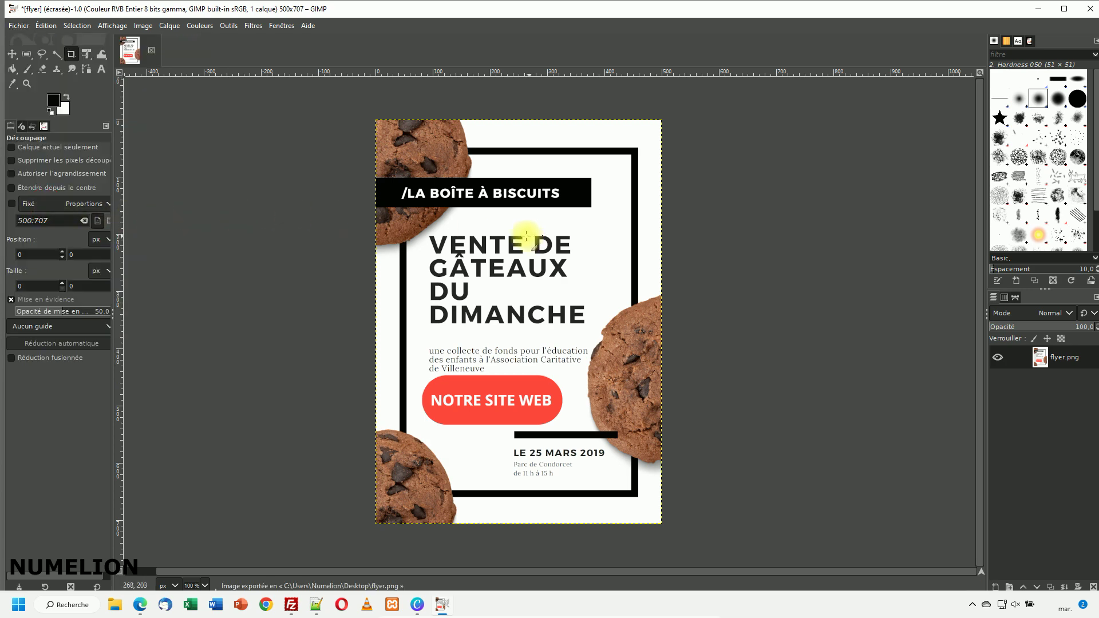
pyautogui.click(1037, 9)
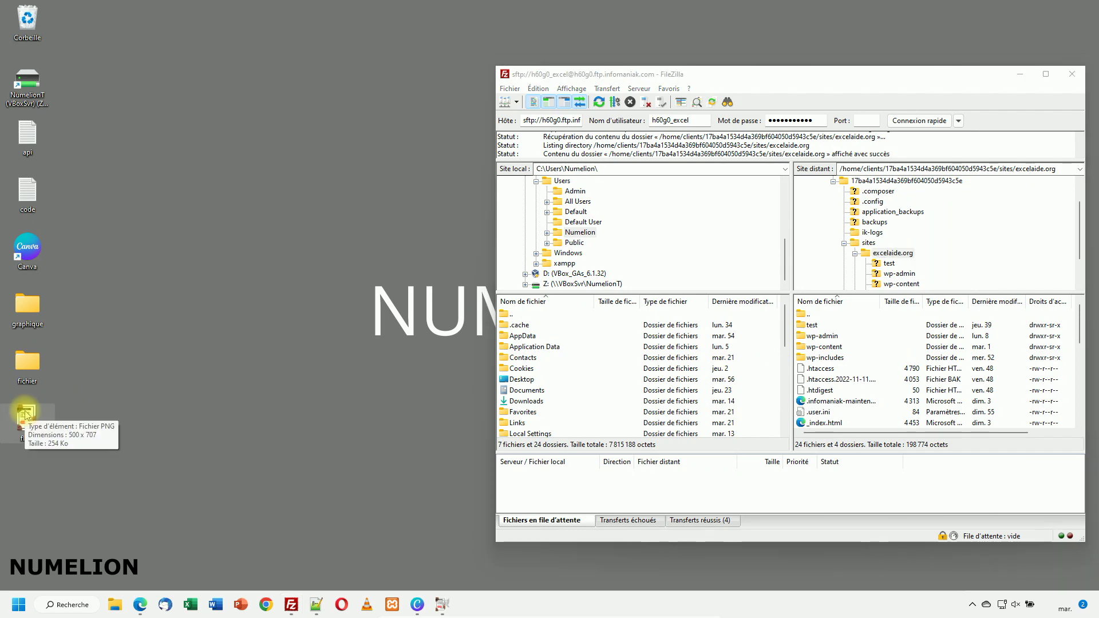
# - Switch back to GIMP and open the flyer in the clickable web image map editor, with its window maximized
pyautogui.click(443, 607)
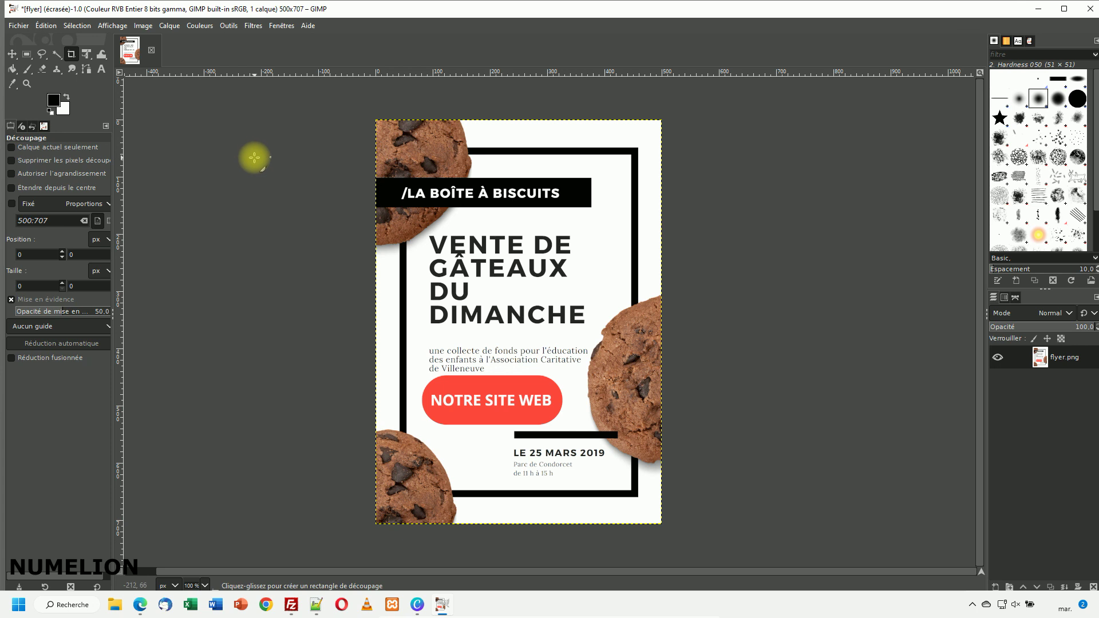
pyautogui.click(253, 25)
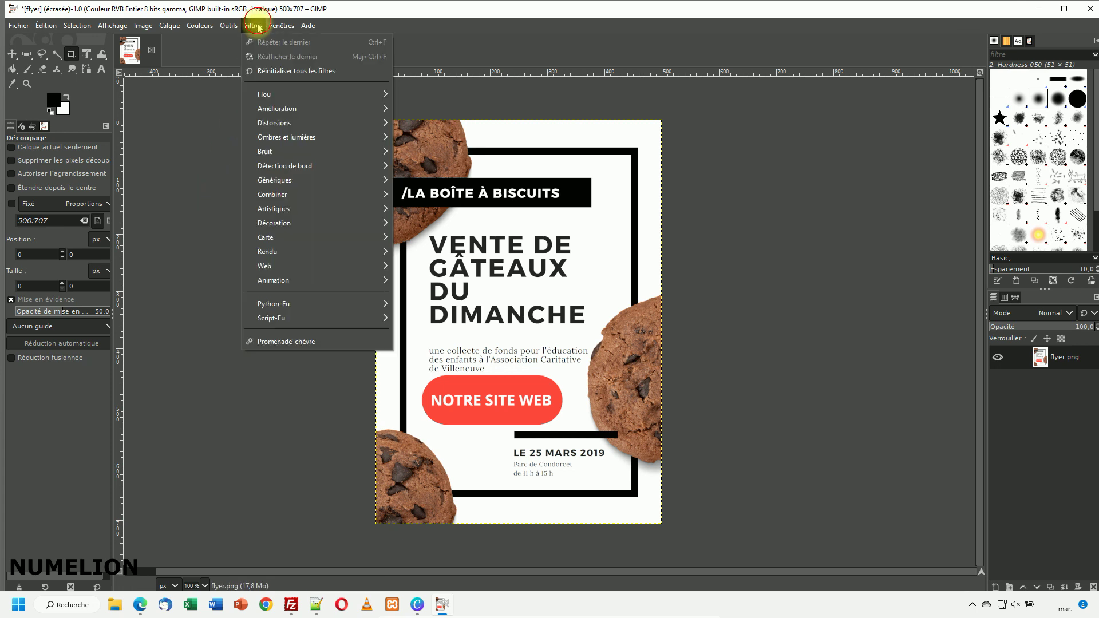
pyautogui.moveTo(269, 265)
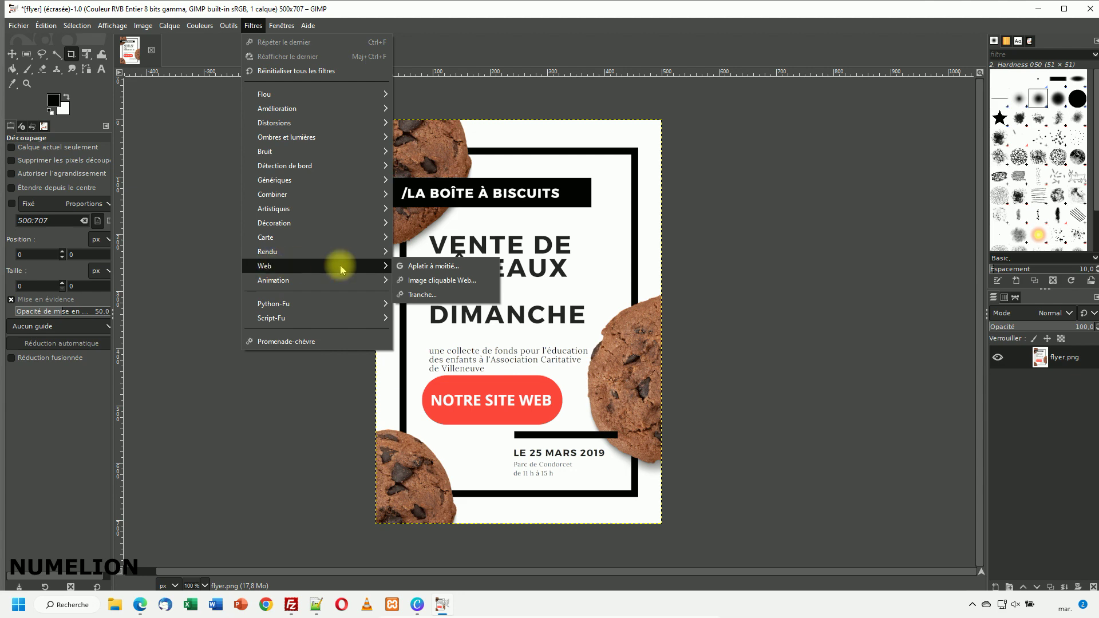
pyautogui.click(445, 281)
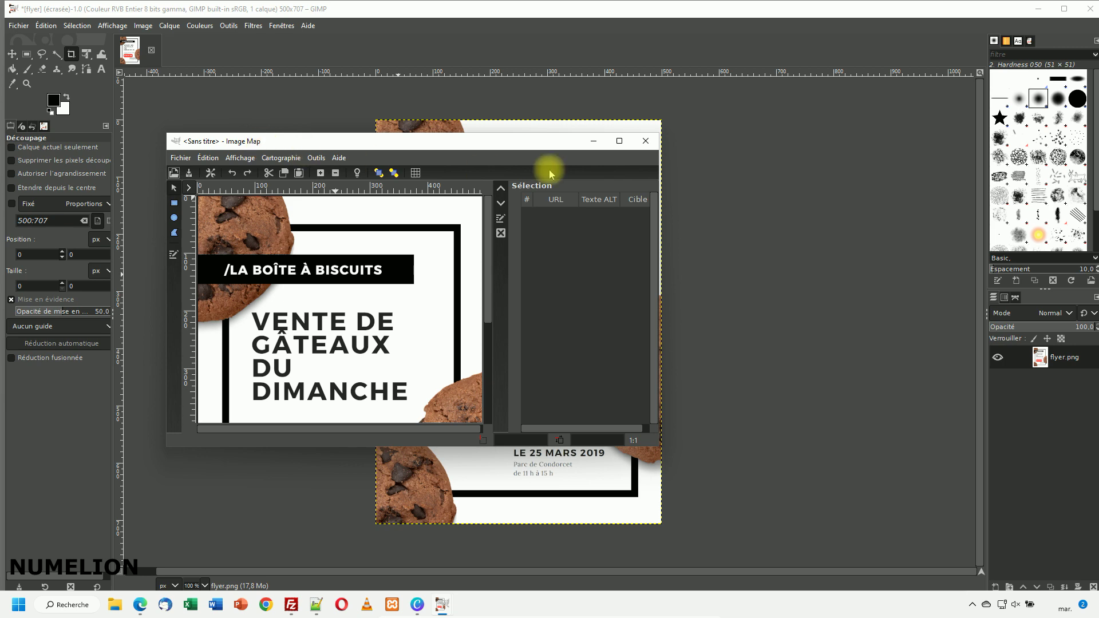
pyautogui.click(620, 140)
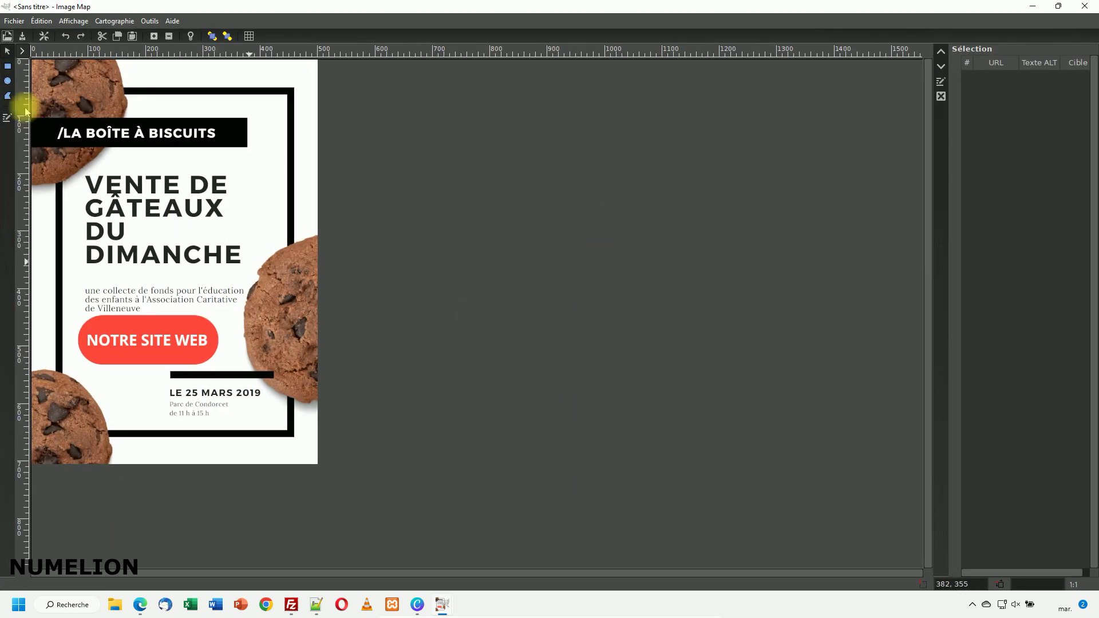
# - Draw a rectangular zone of about 252 × 86 pixels around the red NOTRE SITE WEB button
pyautogui.click(8, 66)
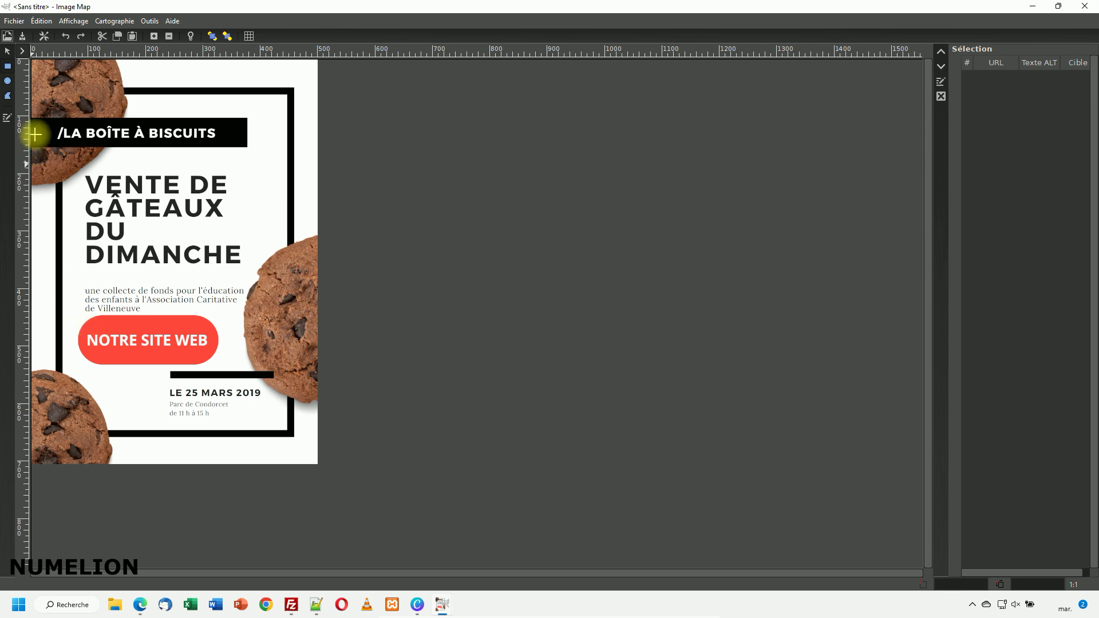
pyautogui.click(8, 68)
pyautogui.moveTo(77, 316); pyautogui.dragTo(220, 364)
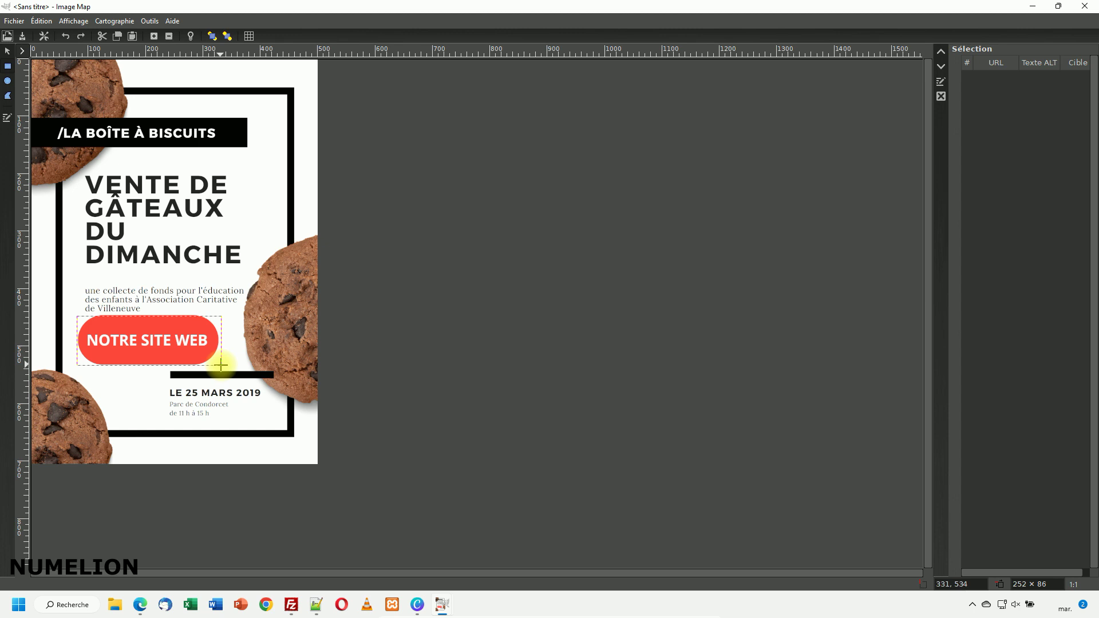
pyautogui.moveTo(222, 364); pyautogui.dragTo(222, 365)
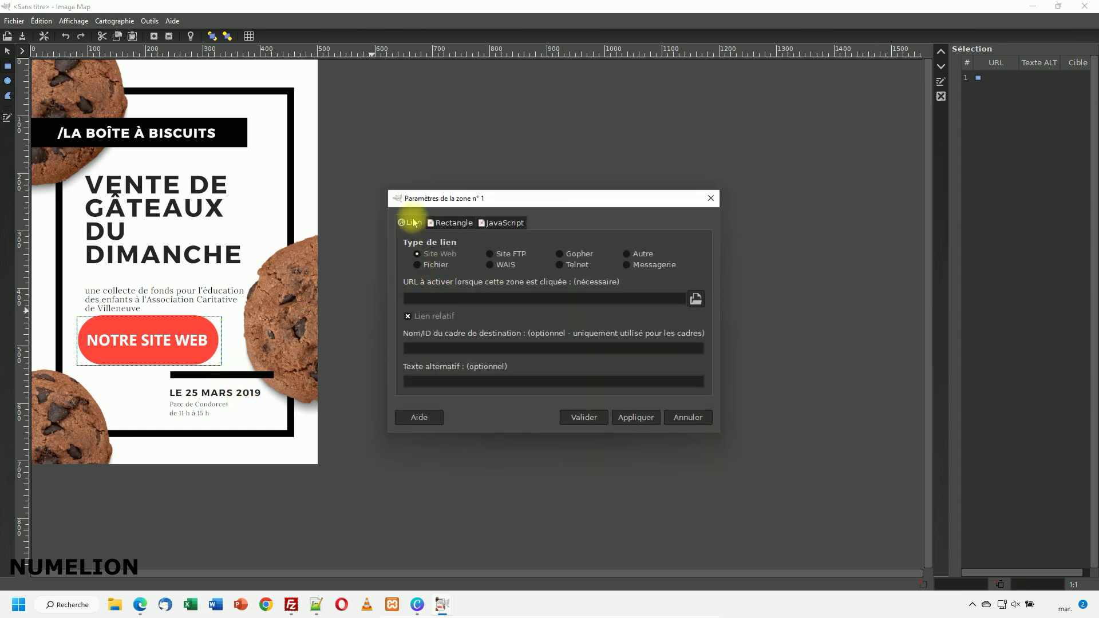
pyautogui.moveTo(426, 200); pyautogui.dragTo(427, 284)
pyautogui.click(437, 310)
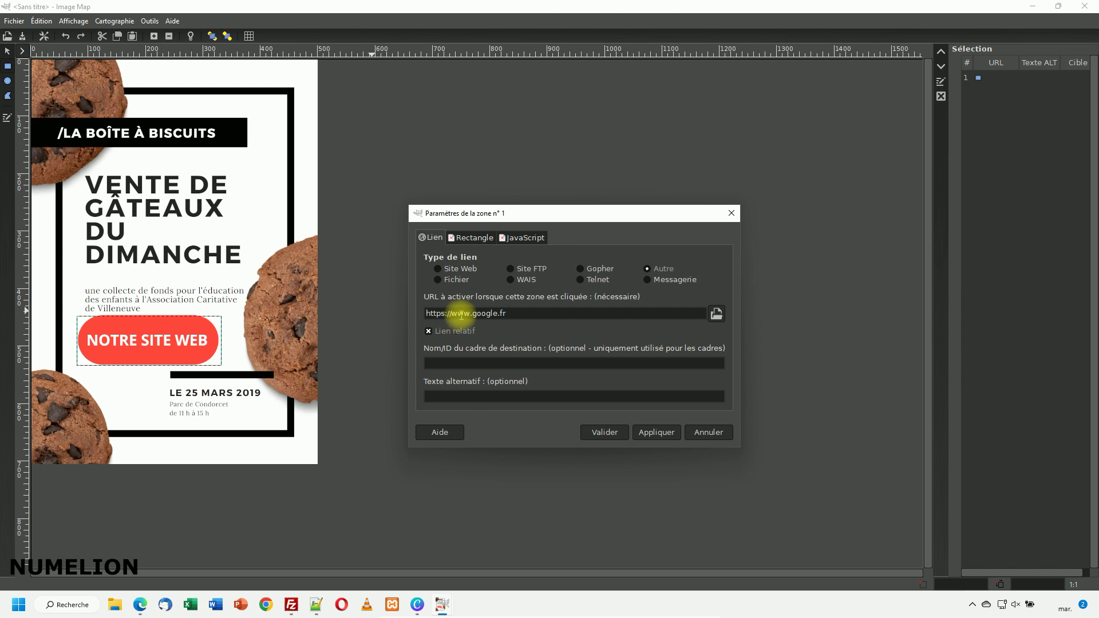
pyautogui.click(450, 269)
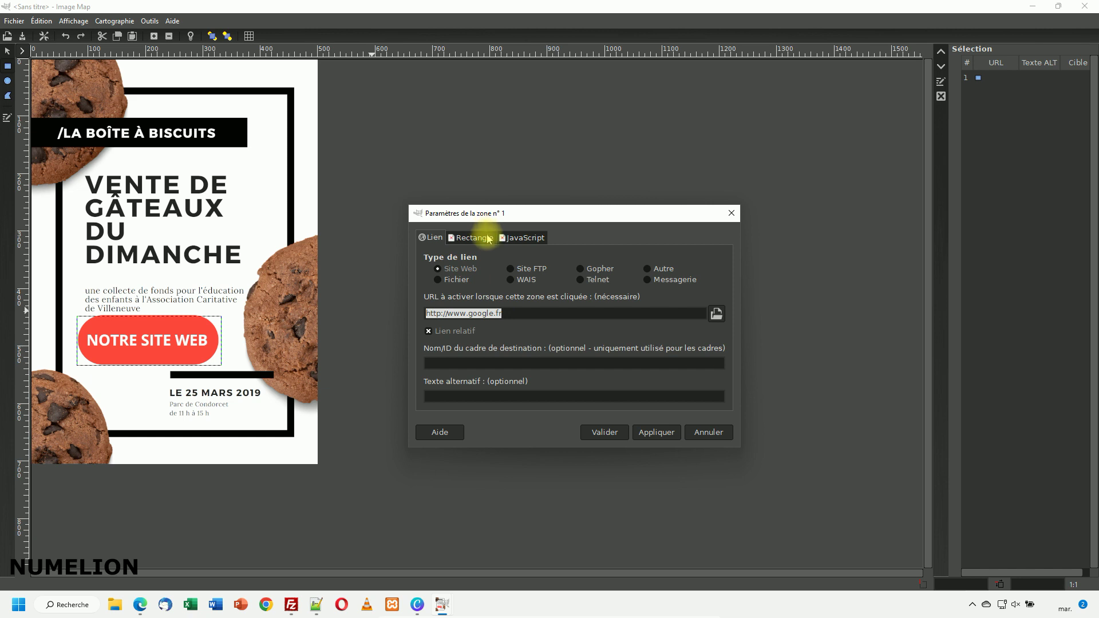
pyautogui.click(512, 313)
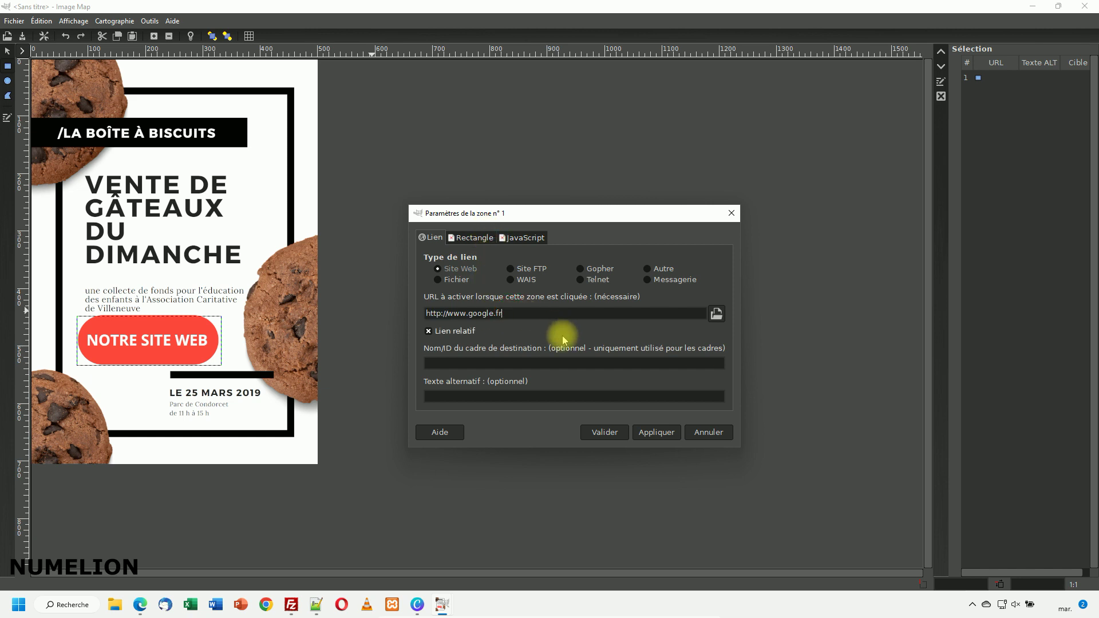
pyautogui.click(604, 433)
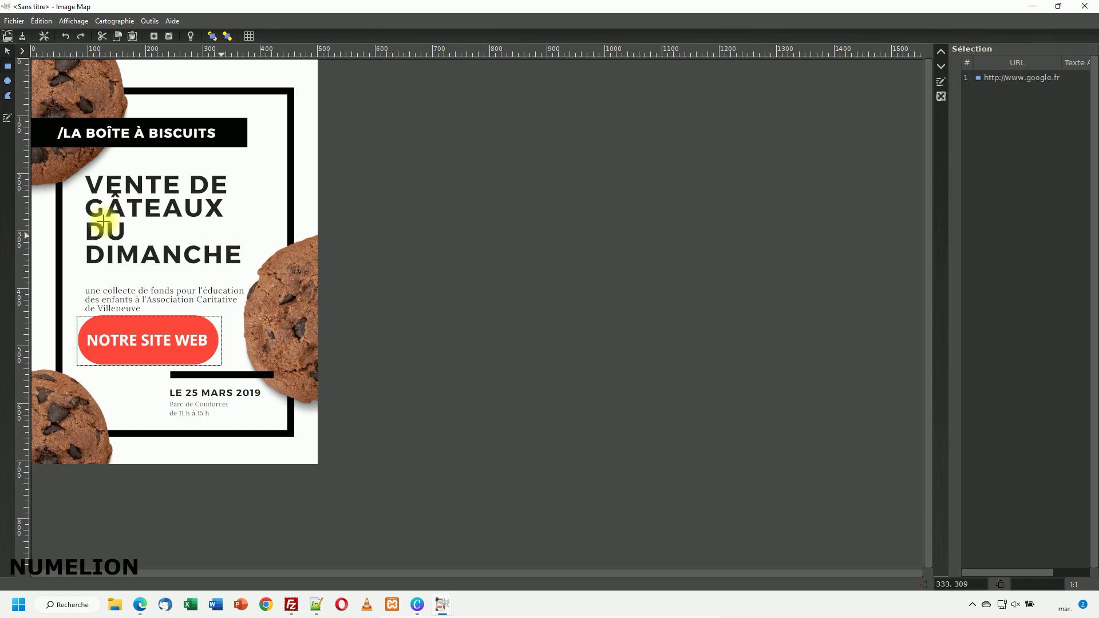
pyautogui.click(9, 67)
pyautogui.moveTo(175, 156)
pyautogui.mouseDown()
pyautogui.moveTo(216, 176)
pyautogui.moveTo(339, 282)
pyautogui.moveTo(217, 172)
pyautogui.moveTo(283, 182)
pyautogui.mouseUp()
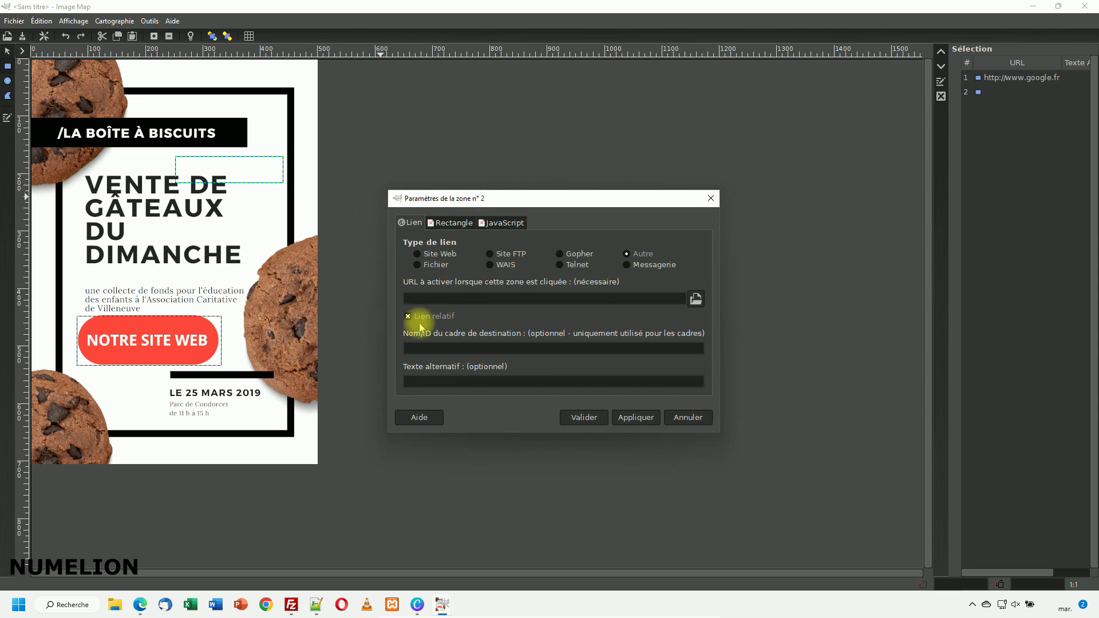
pyautogui.click(685, 424)
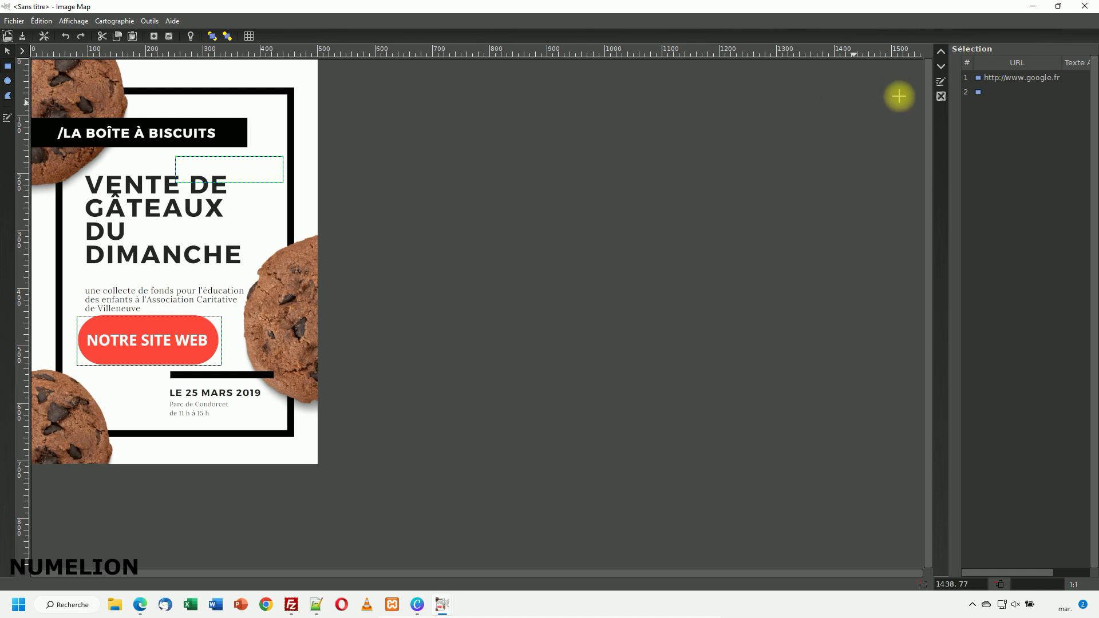
pyautogui.click(979, 92)
pyautogui.click(67, 38)
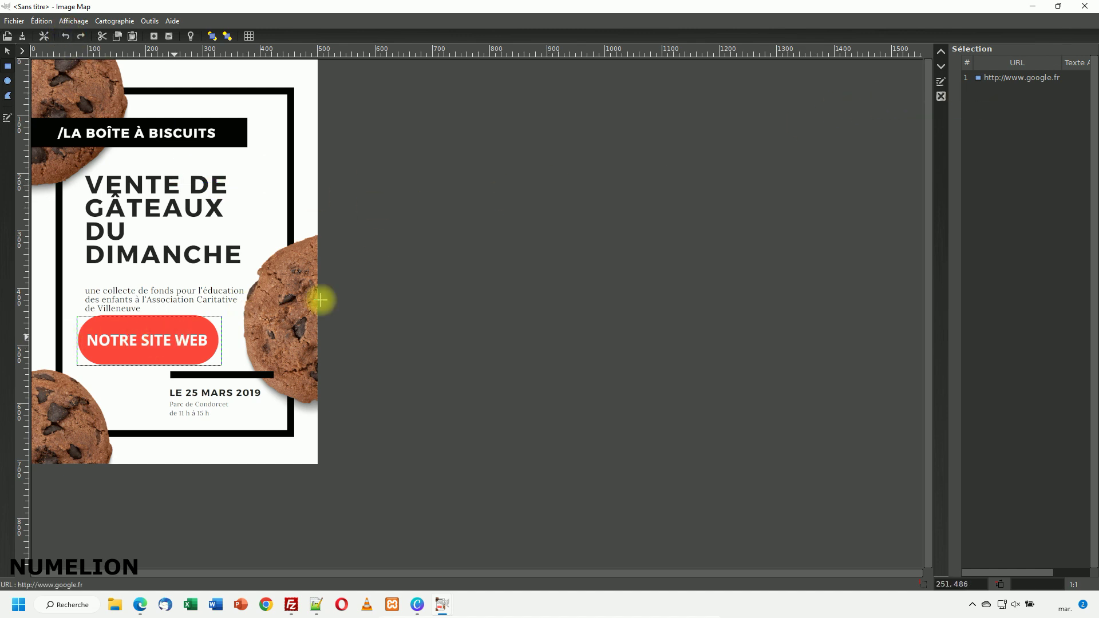
# - Save the image map to the desktop (Bureau) folder as flyer.map
pyautogui.click(15, 21)
pyautogui.moveTo(74, 21)
pyautogui.click(14, 25)
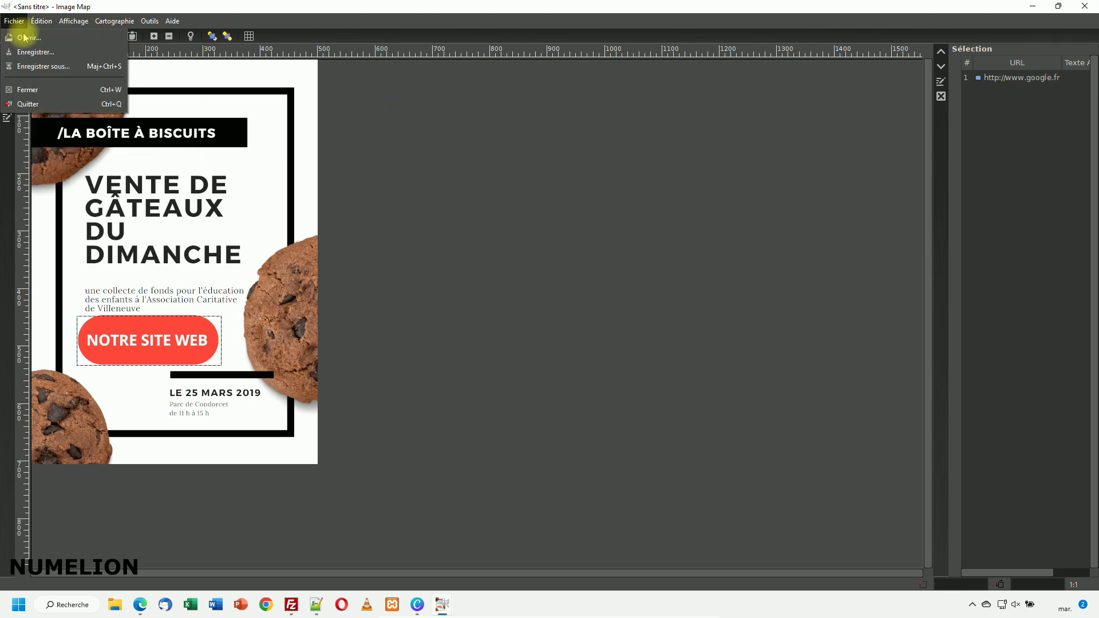
pyautogui.click(48, 73)
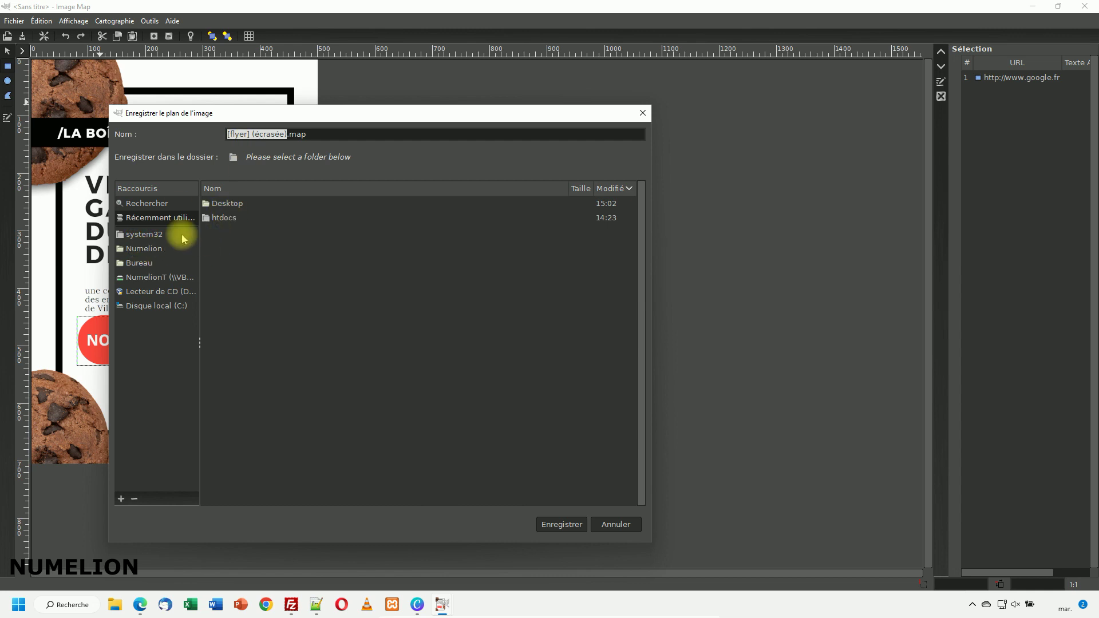
pyautogui.click(140, 262)
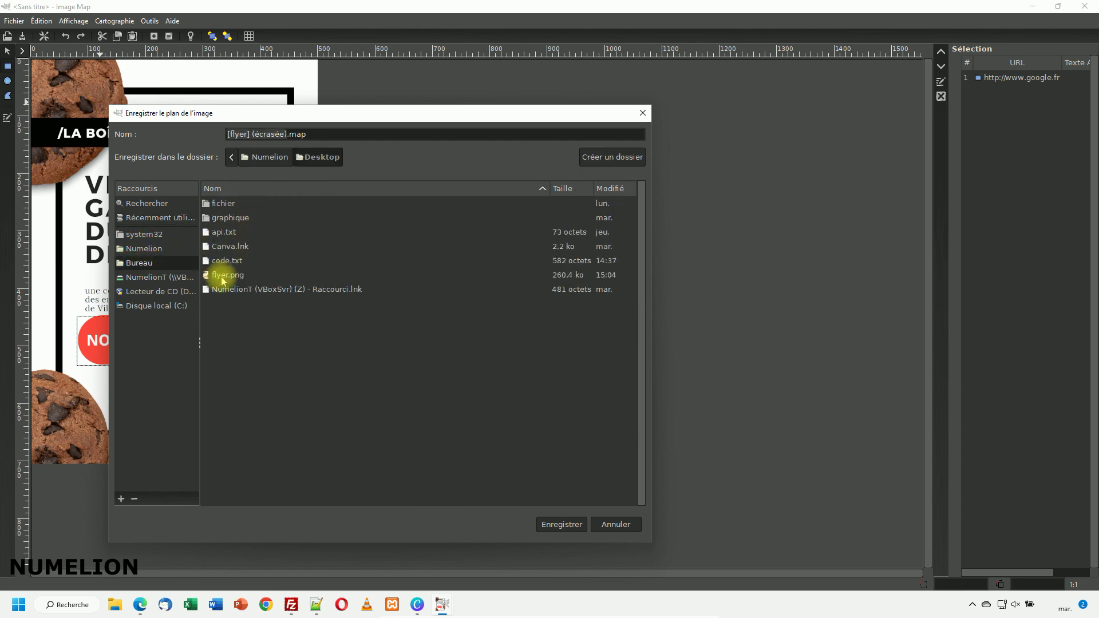
pyautogui.click(296, 135)
pyautogui.moveTo(296, 135); pyautogui.dragTo(229, 135)
pyautogui.write('flyer.')
pyautogui.click(536, 521)
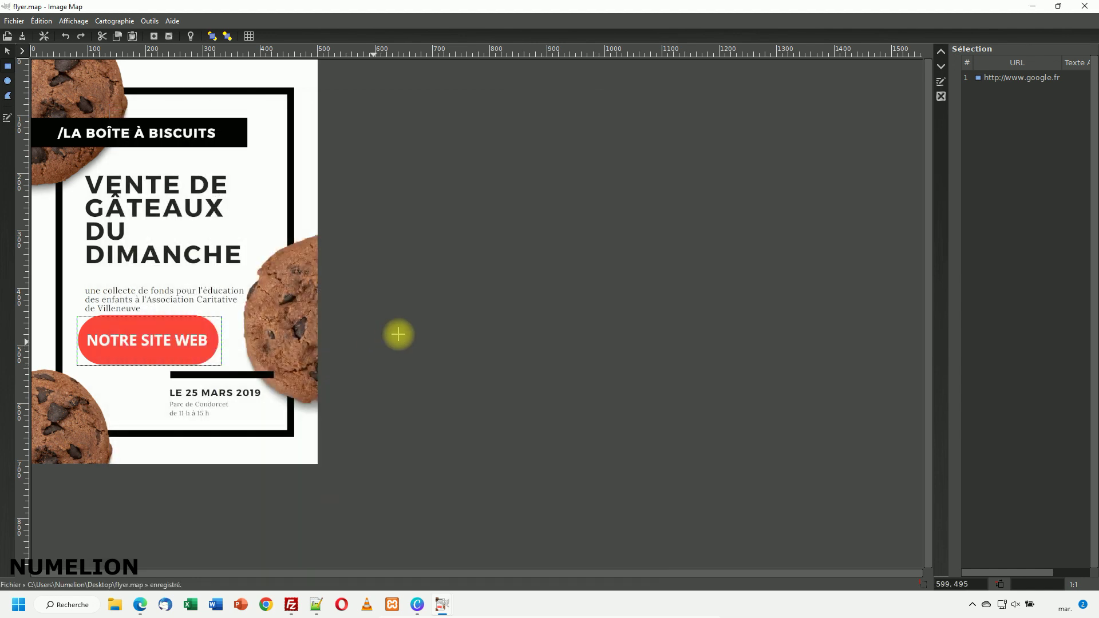
# - Minimize the image map editor, view the flyer image from the desktop in the photo viewer, and close it
pyautogui.click(1034, 8)
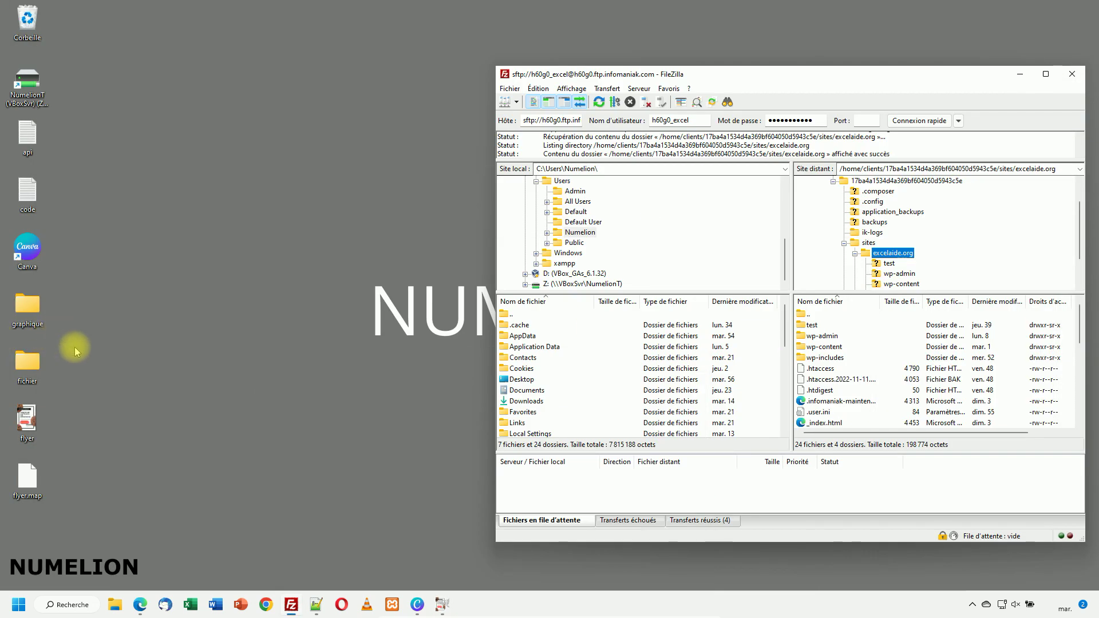
pyautogui.doubleClick(26, 424)
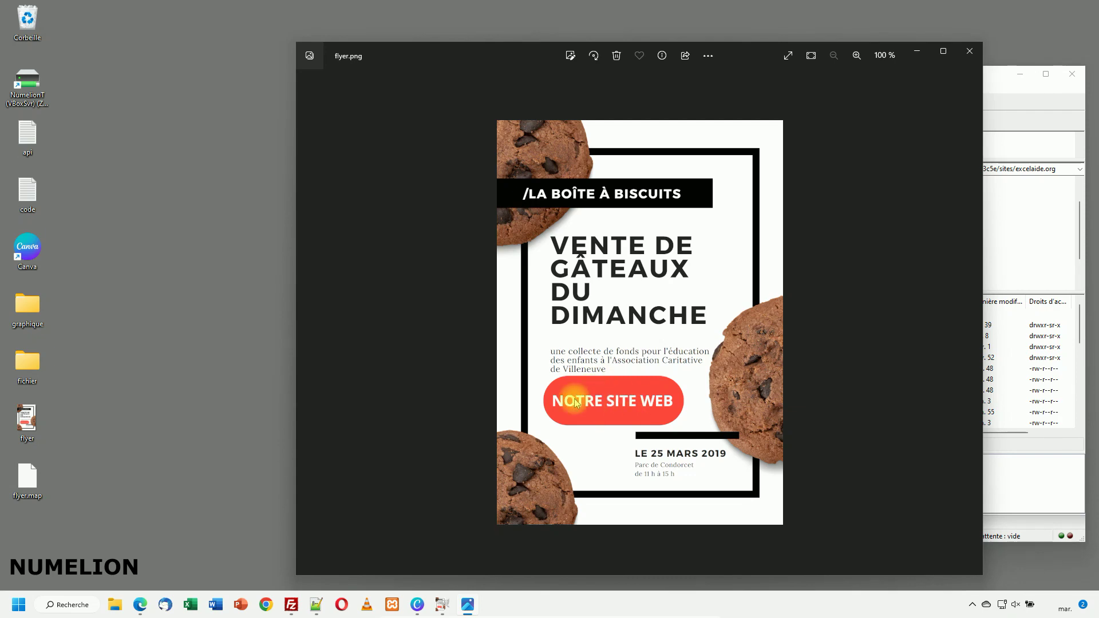
pyautogui.click(970, 51)
# - Open the desktop file flyer.map for editing in Notepad++
pyautogui.click(27, 488)
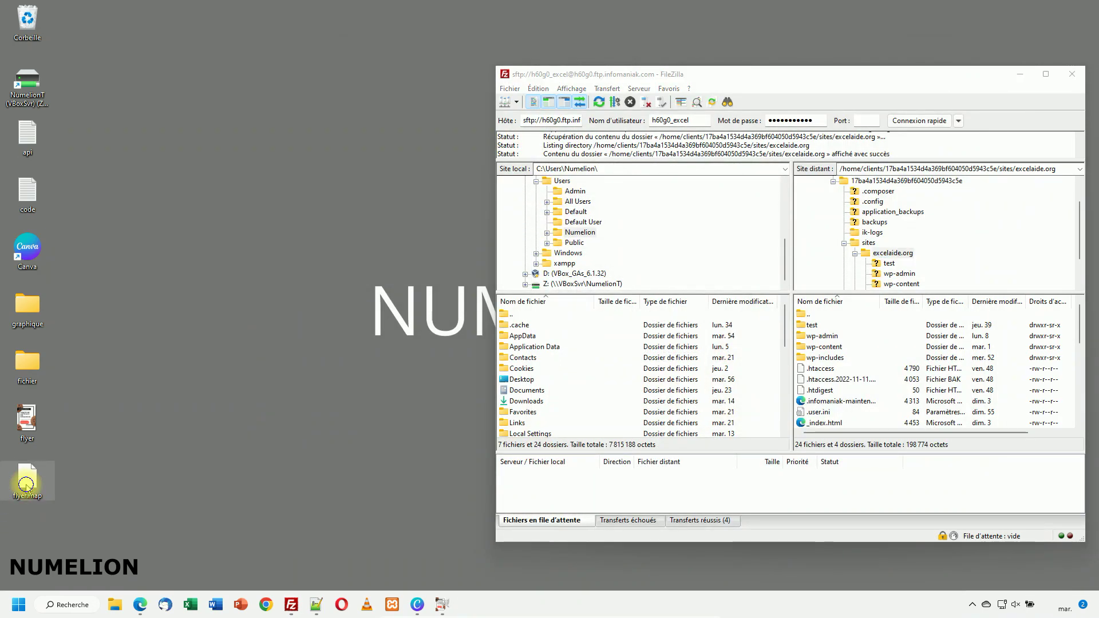
pyautogui.rightClick(25, 487)
pyautogui.click(201, 286)
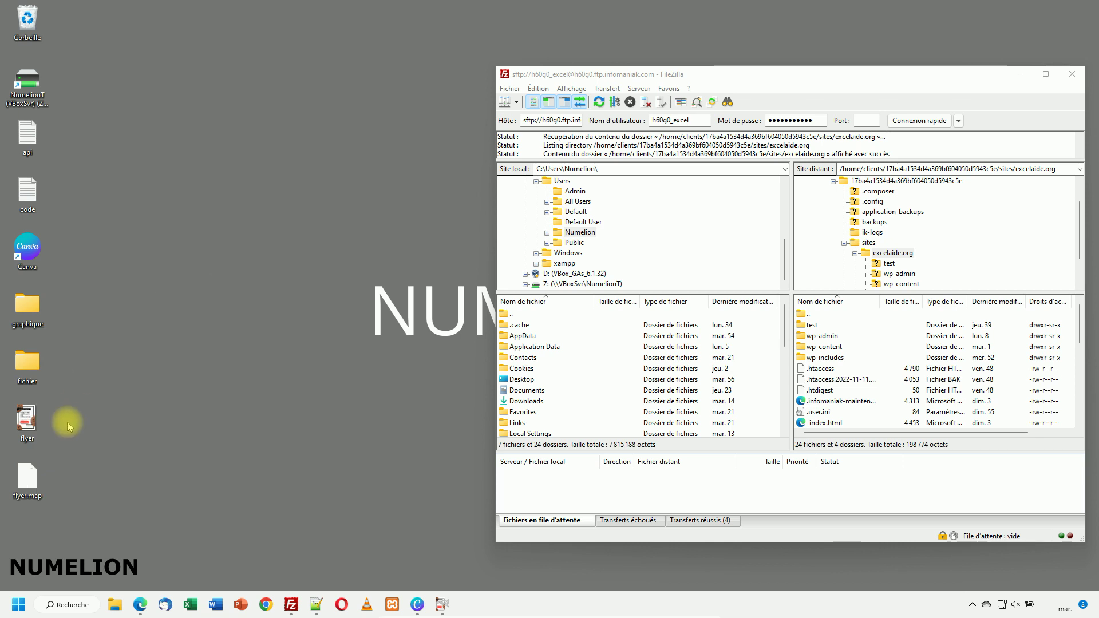
pyautogui.click(31, 479)
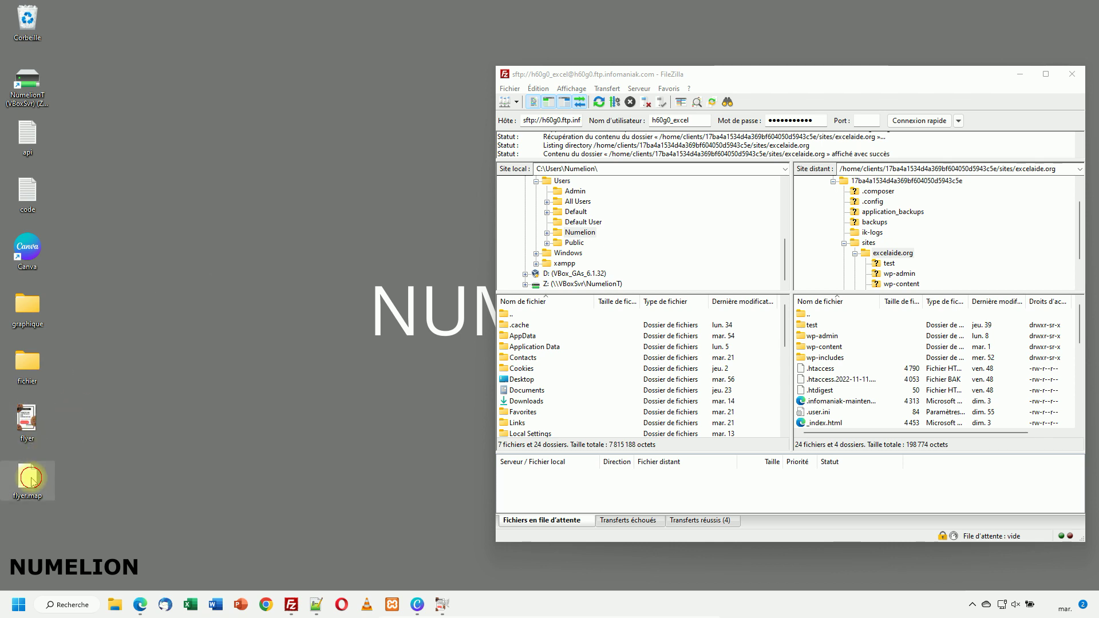
pyautogui.rightClick(32, 481)
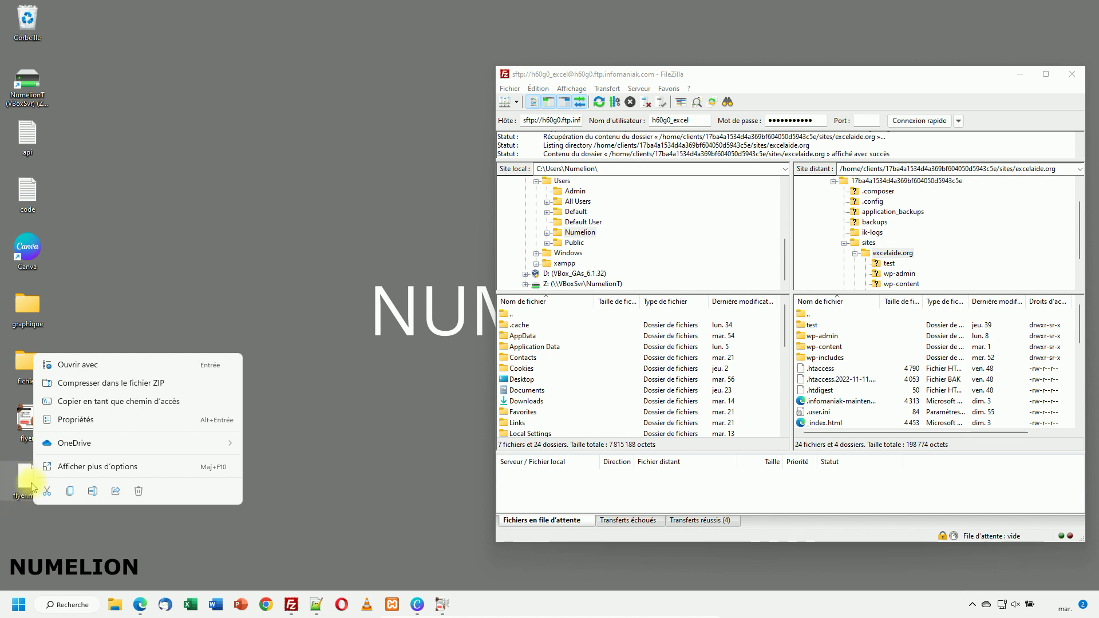
pyautogui.click(73, 469)
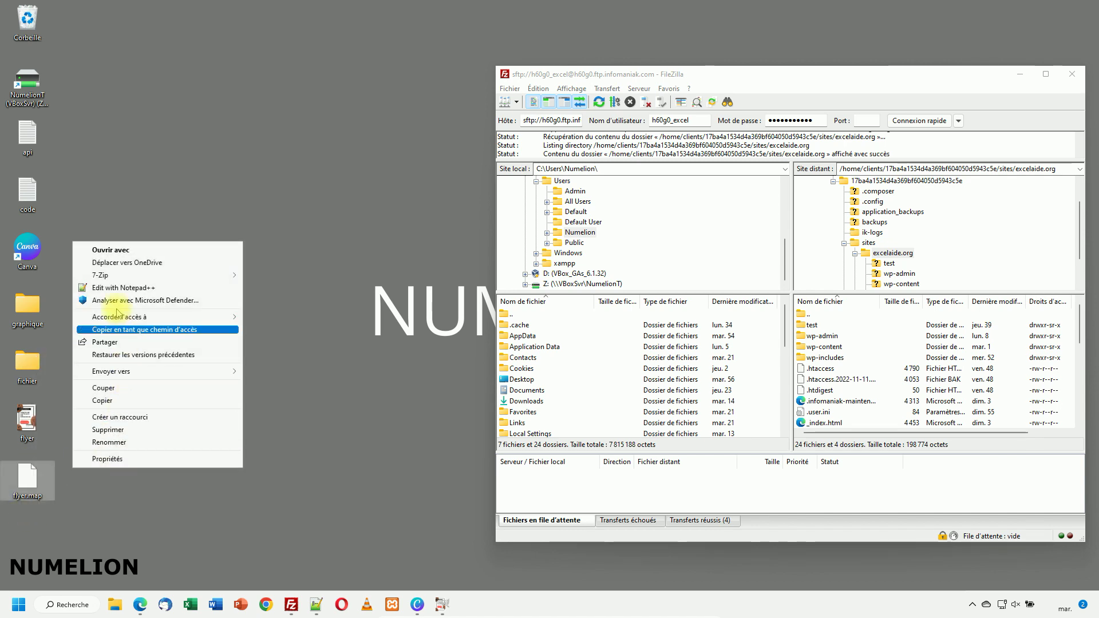
pyautogui.click(110, 288)
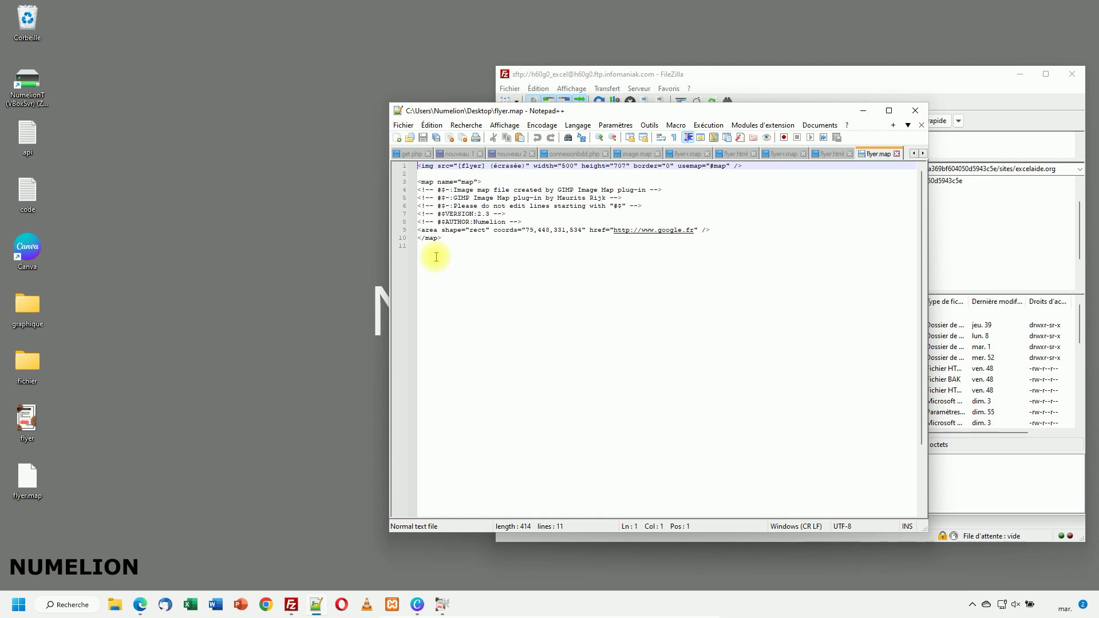
# - Create a new document and copy all of the flyer.map code into it
pyautogui.click(403, 126)
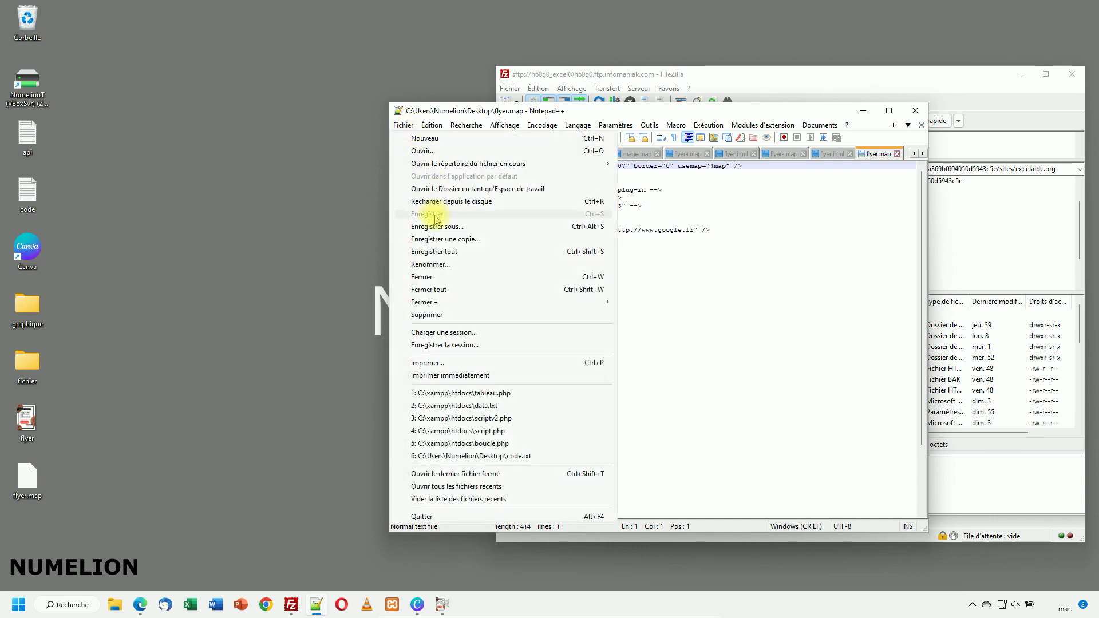
pyautogui.click(427, 138)
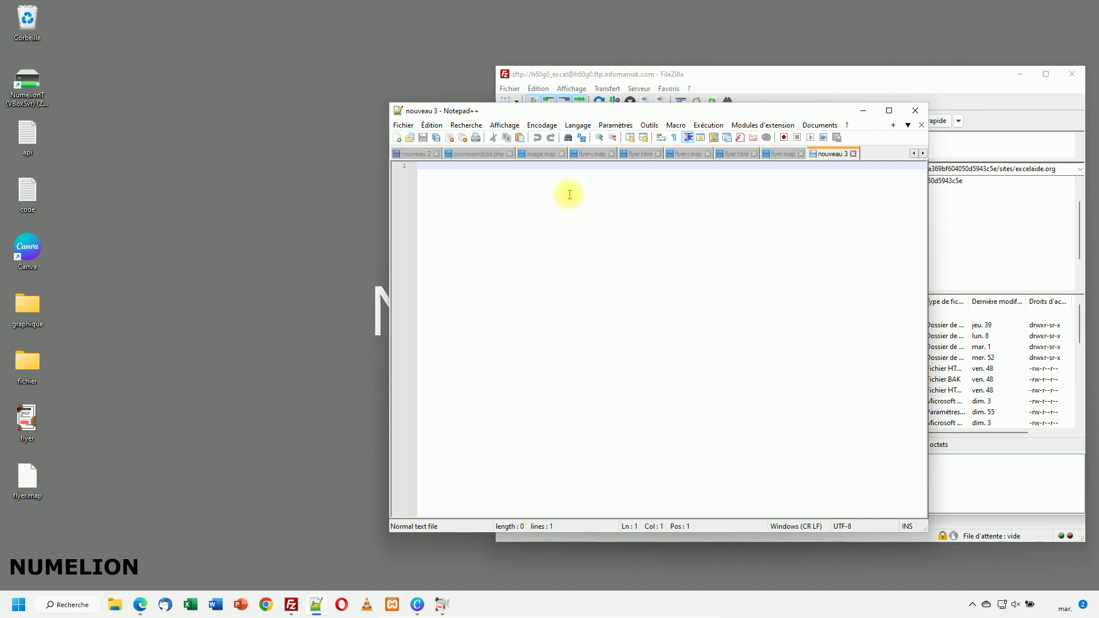
pyautogui.click(782, 153)
pyautogui.moveTo(452, 238); pyautogui.dragTo(404, 152)
pyautogui.hotkey('ctrl', 'c')
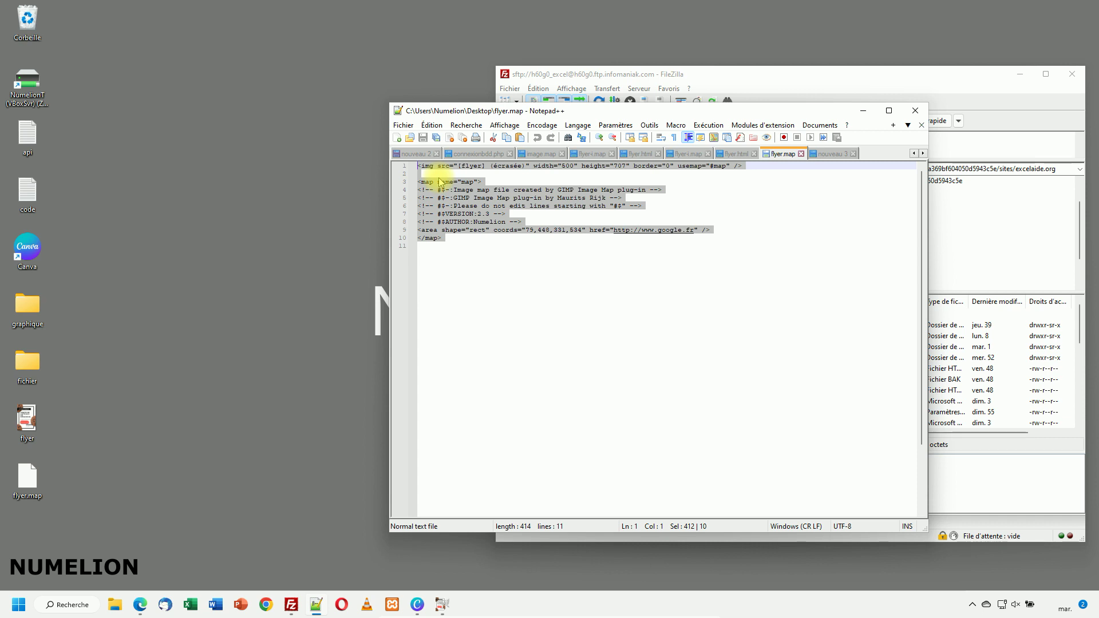
pyautogui.click(828, 154)
pyautogui.hotkey('ctrl', 'v')
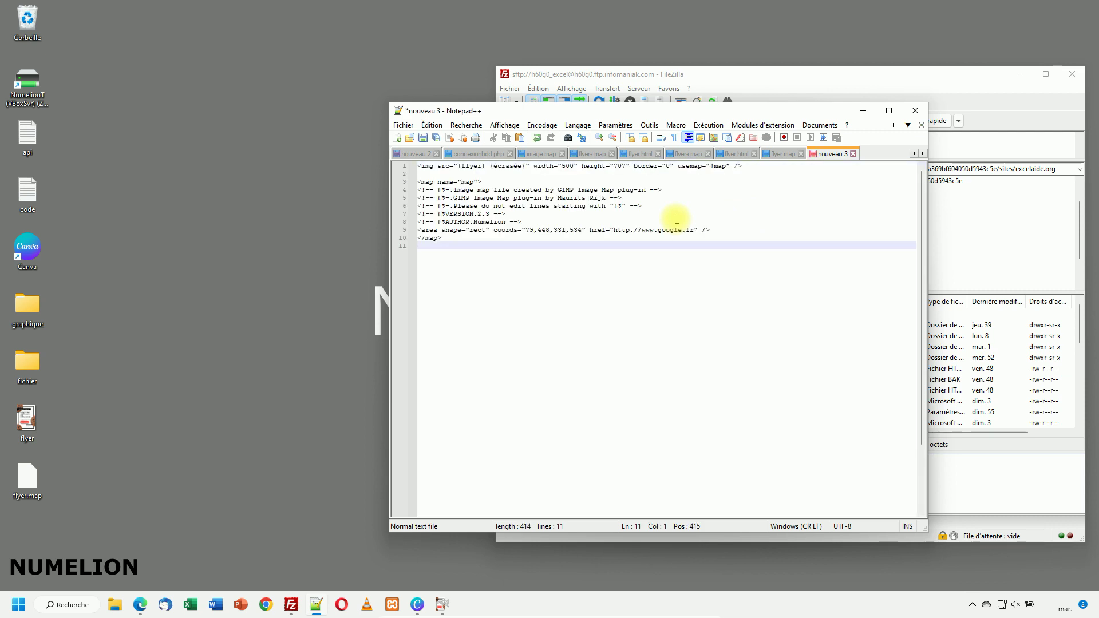
# - Replace the img src value in the first line of the pasted code with flyer.png
pyautogui.moveTo(522, 166); pyautogui.dragTo(456, 169)
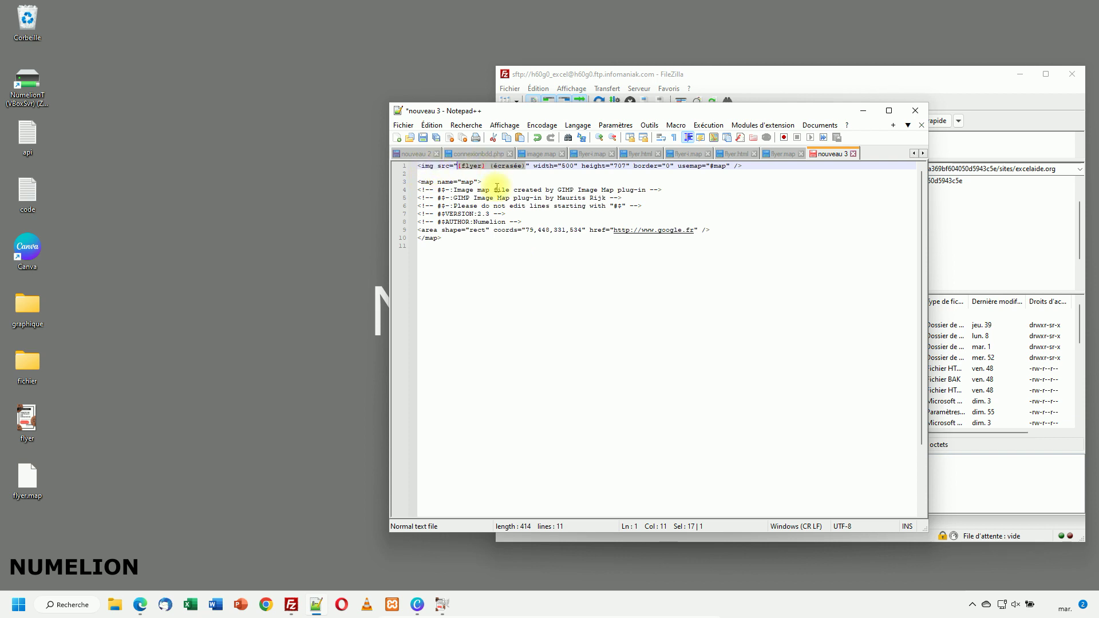
pyautogui.write('flyer')
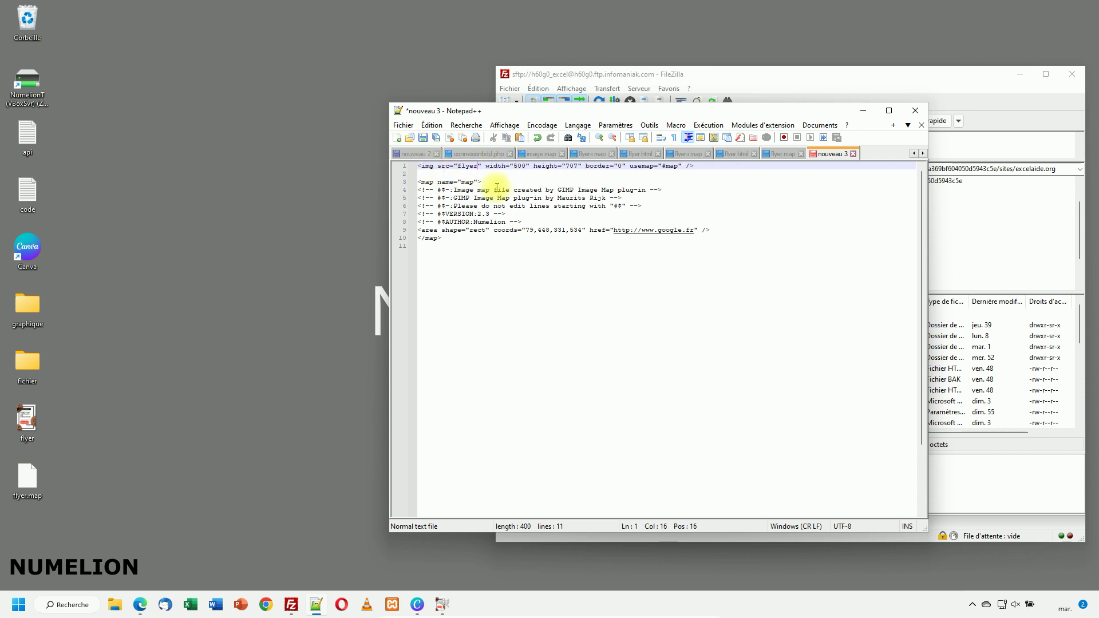
pyautogui.write('.png')
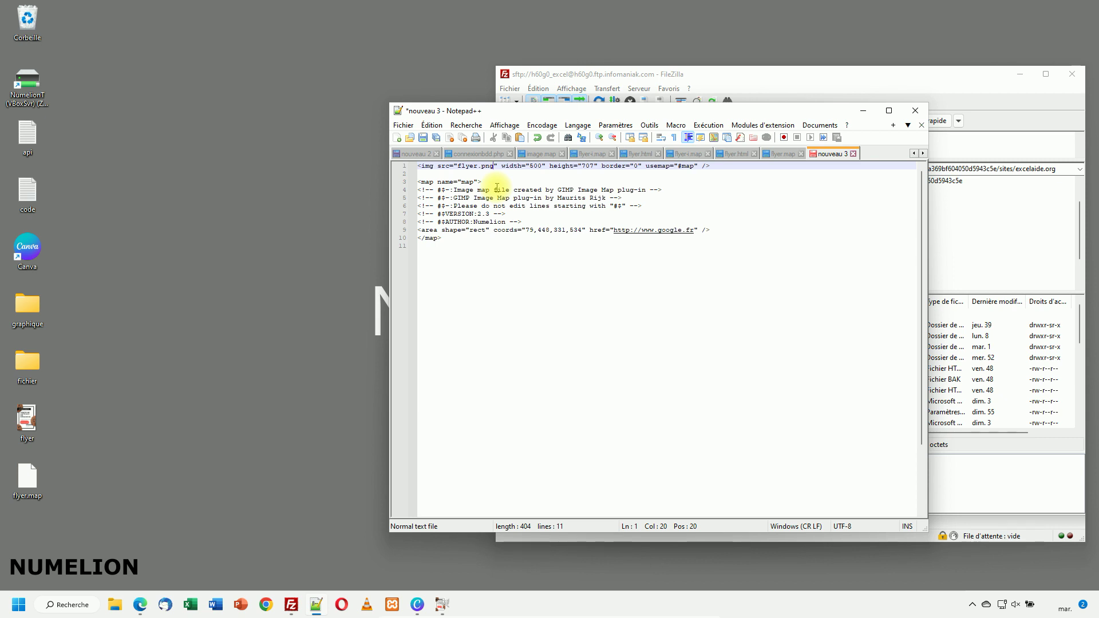
# - Save the new document to the desktop (Bureau) as flyer.html
pyautogui.click(403, 125)
pyautogui.click(437, 226)
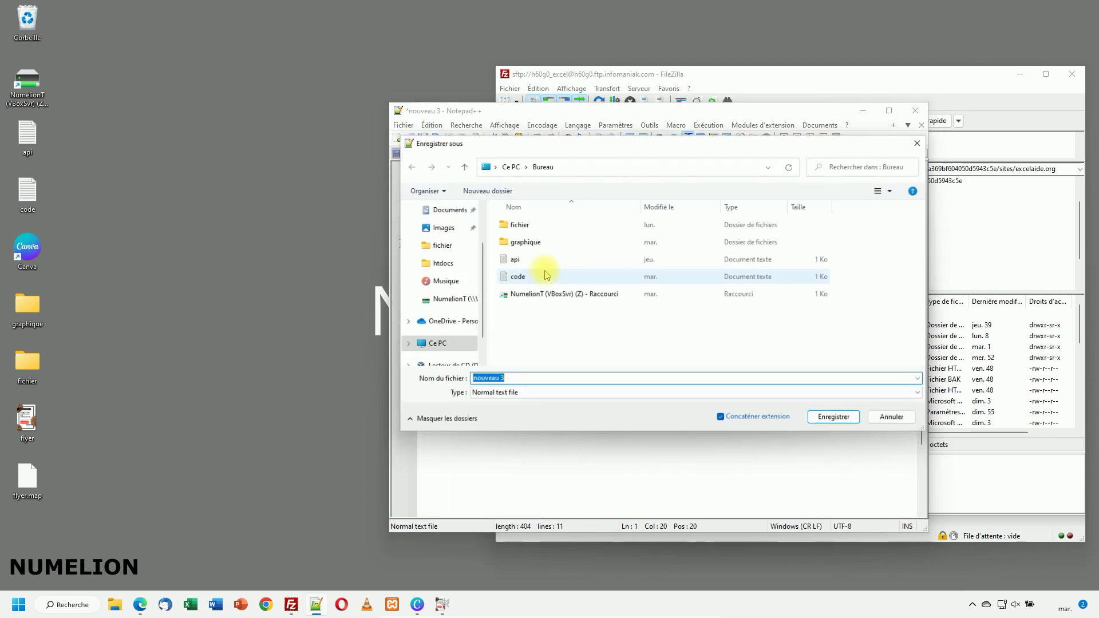
pyautogui.write('fl')
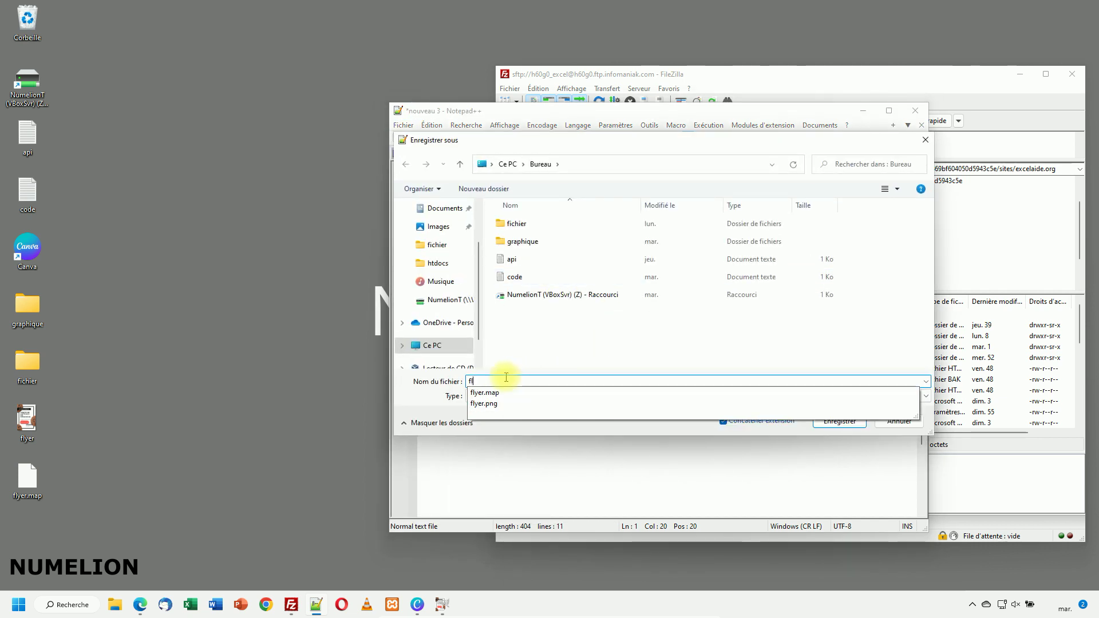
pyautogui.write('yer.html')
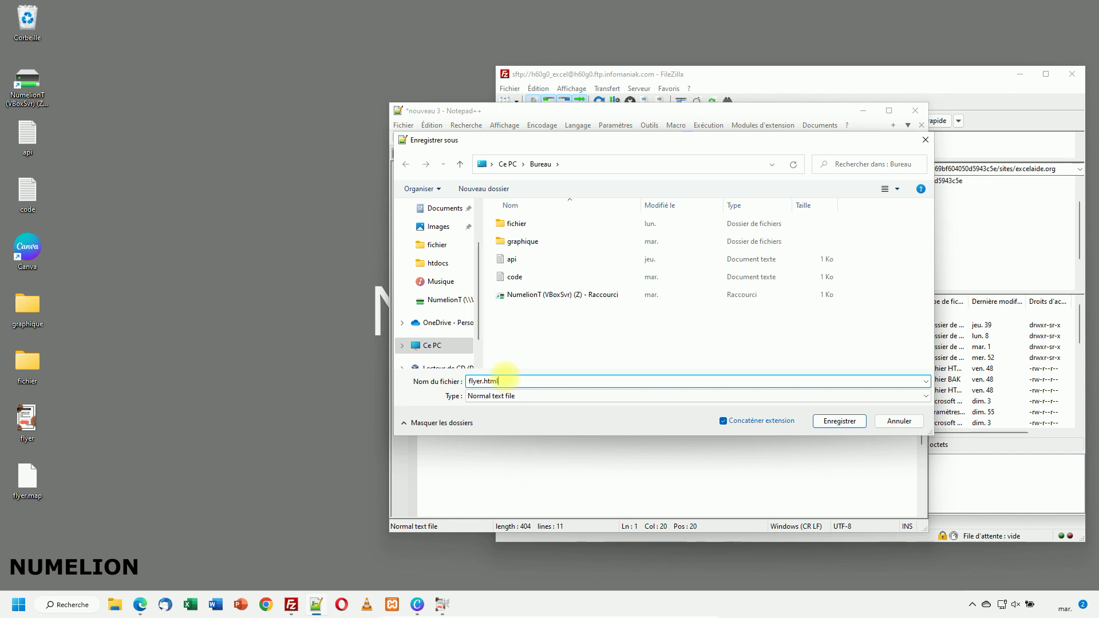
pyautogui.press('Return')
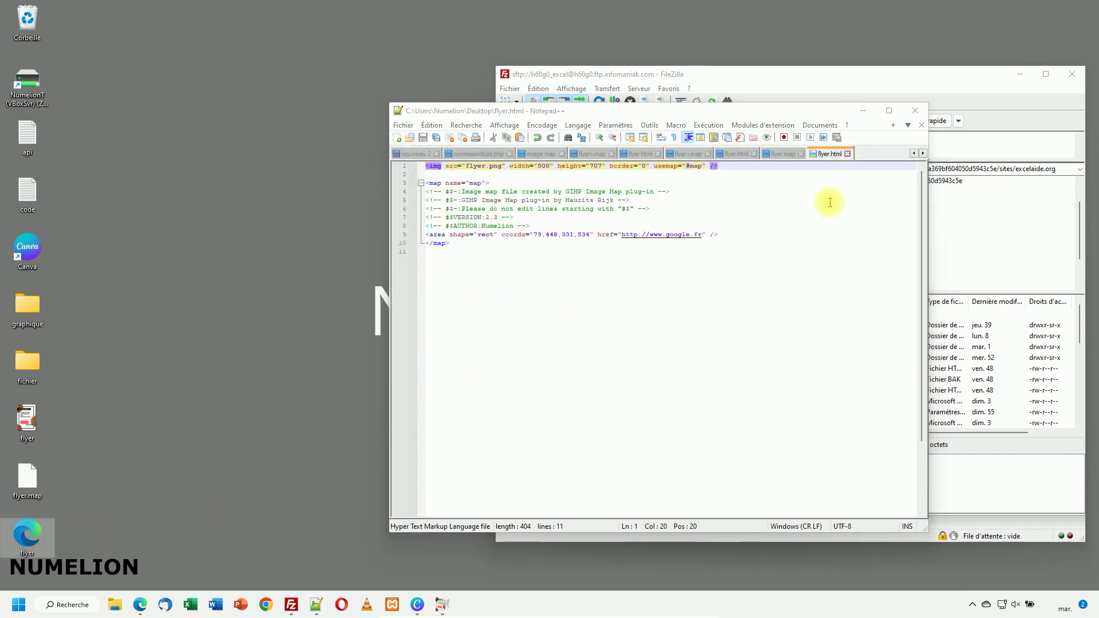
# - Open flyer.html from the desktop in Microsoft Edge, test the NOTRE SITE WEB link, and return to the desktop
pyautogui.click(871, 112)
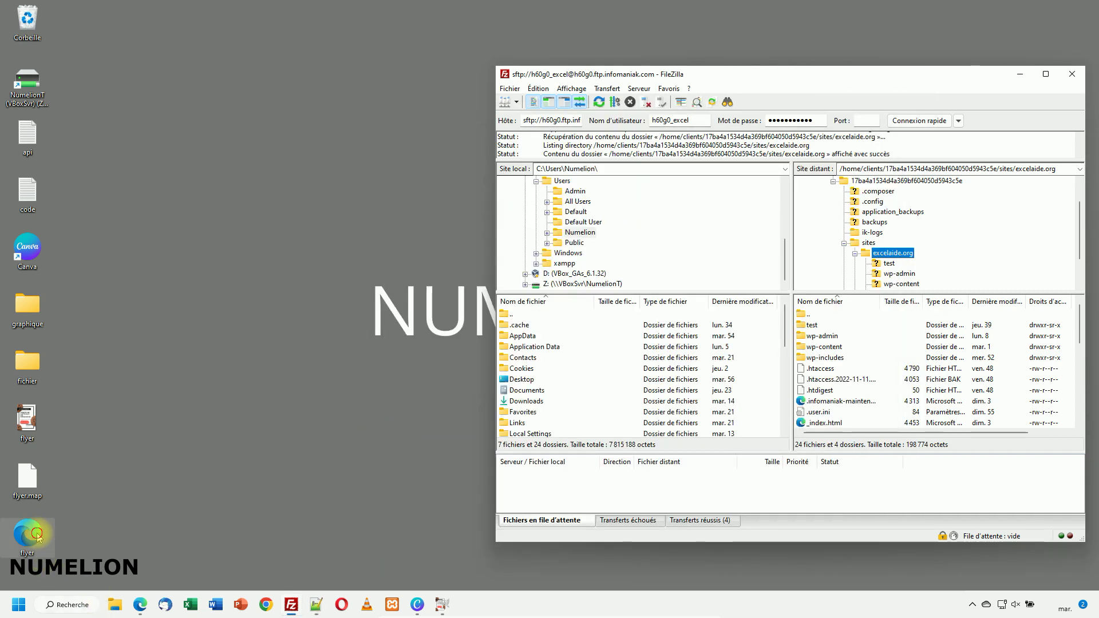
pyautogui.click(36, 533)
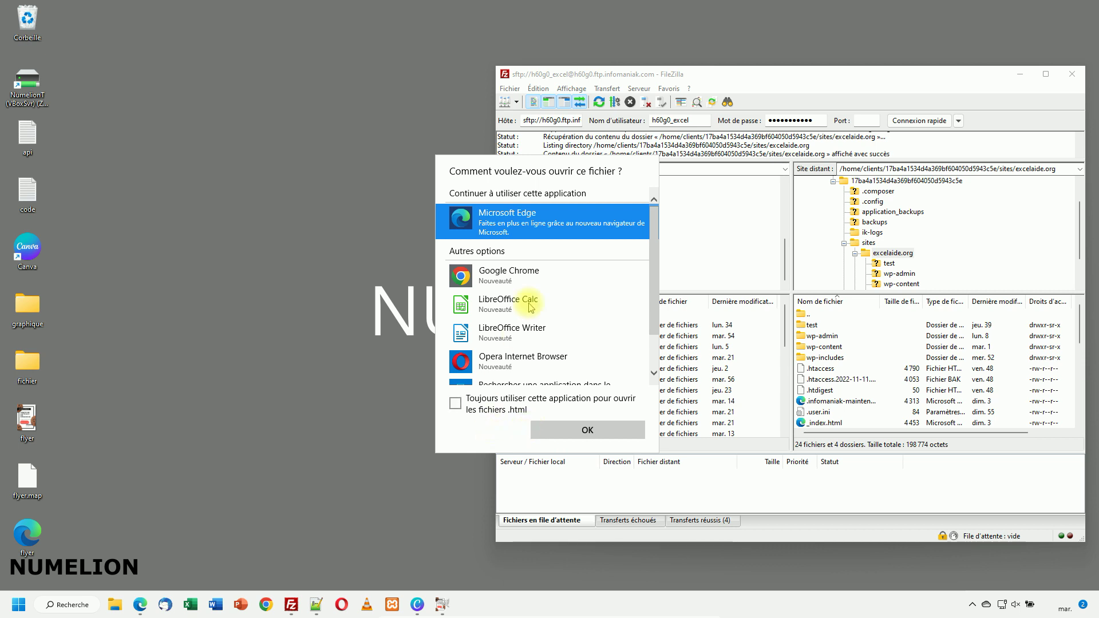
pyautogui.click(578, 432)
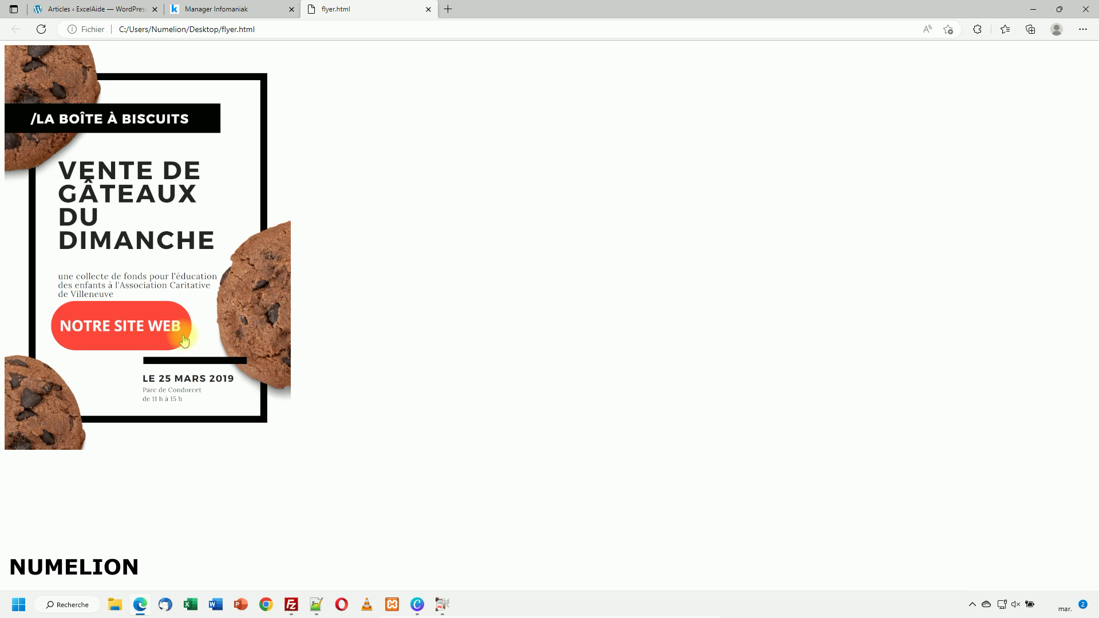
pyautogui.click(118, 326)
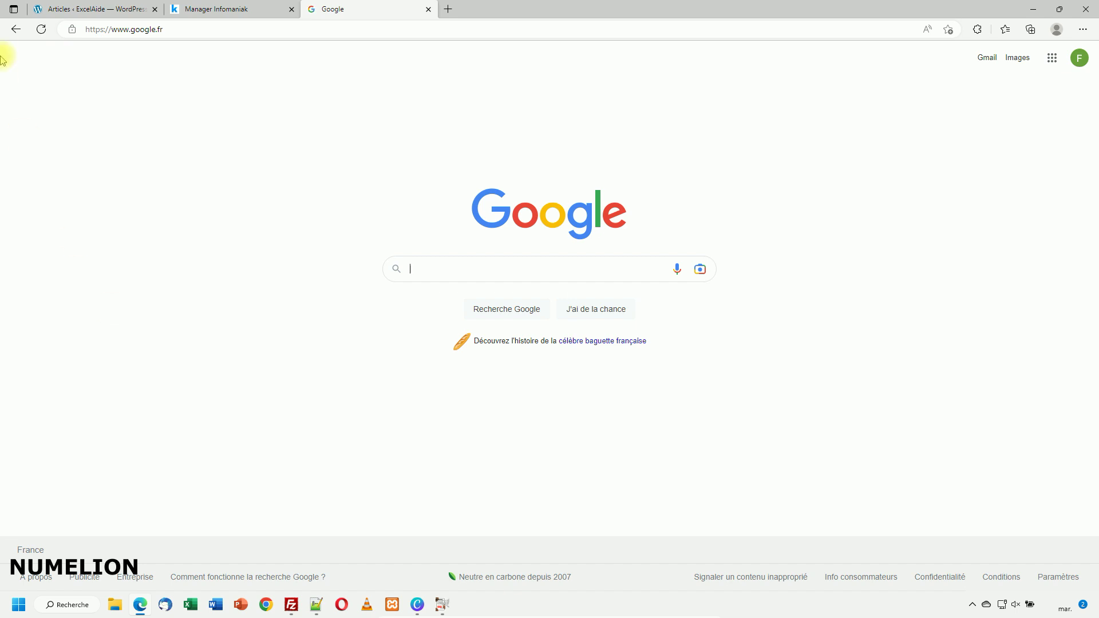
pyautogui.click(16, 30)
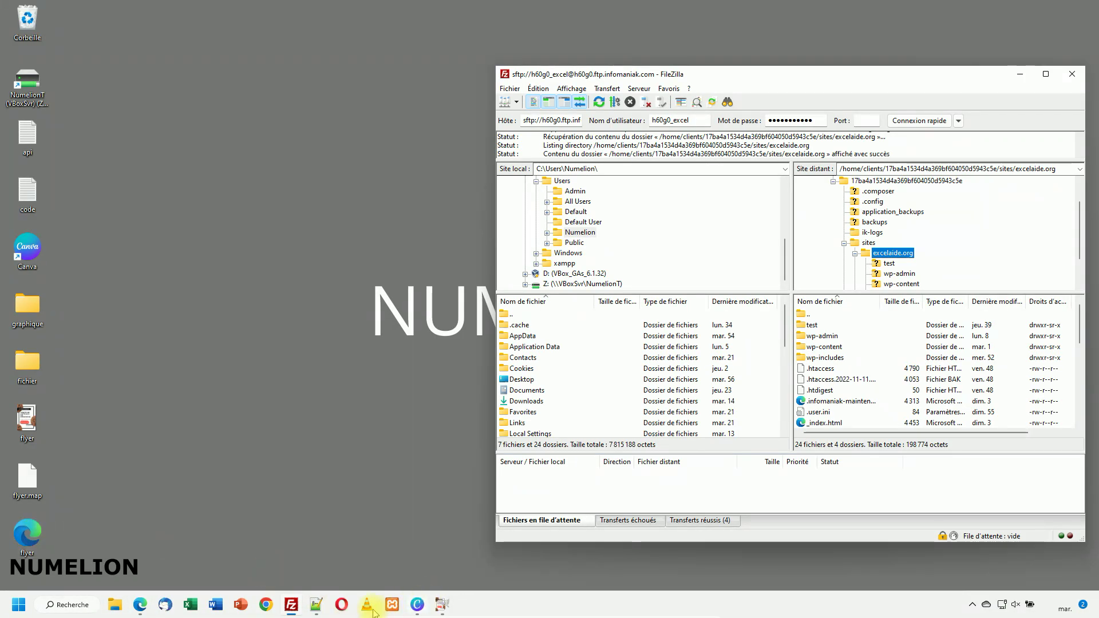
# - Switch back to Notepad++ and examine the img attributes and the area link line in flyer.html
pyautogui.click(316, 605)
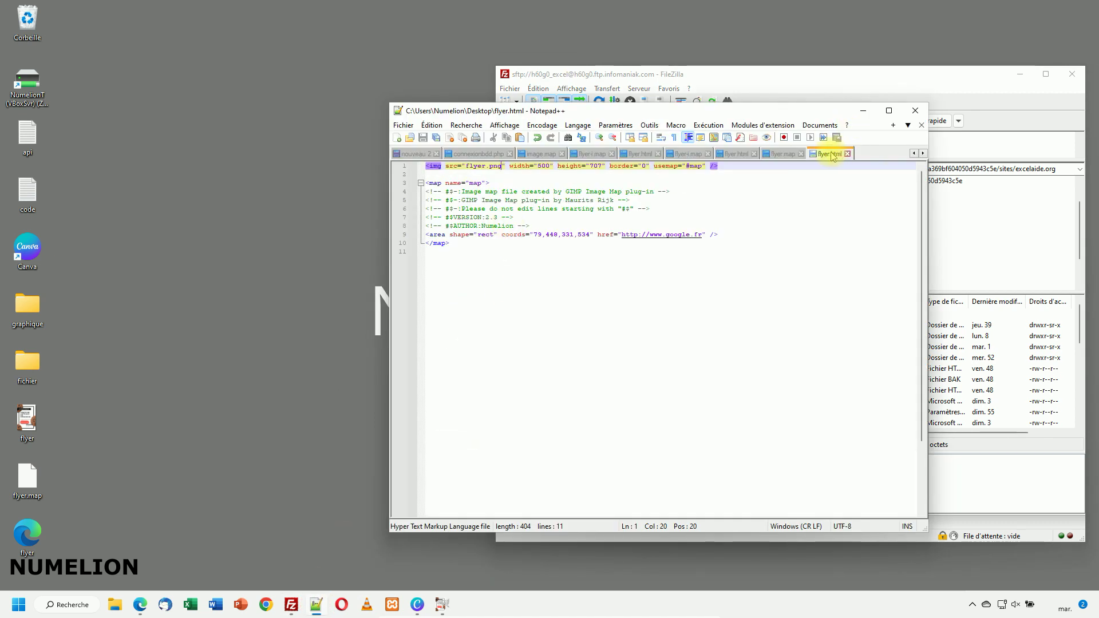
pyautogui.moveTo(438, 170); pyautogui.dragTo(590, 167)
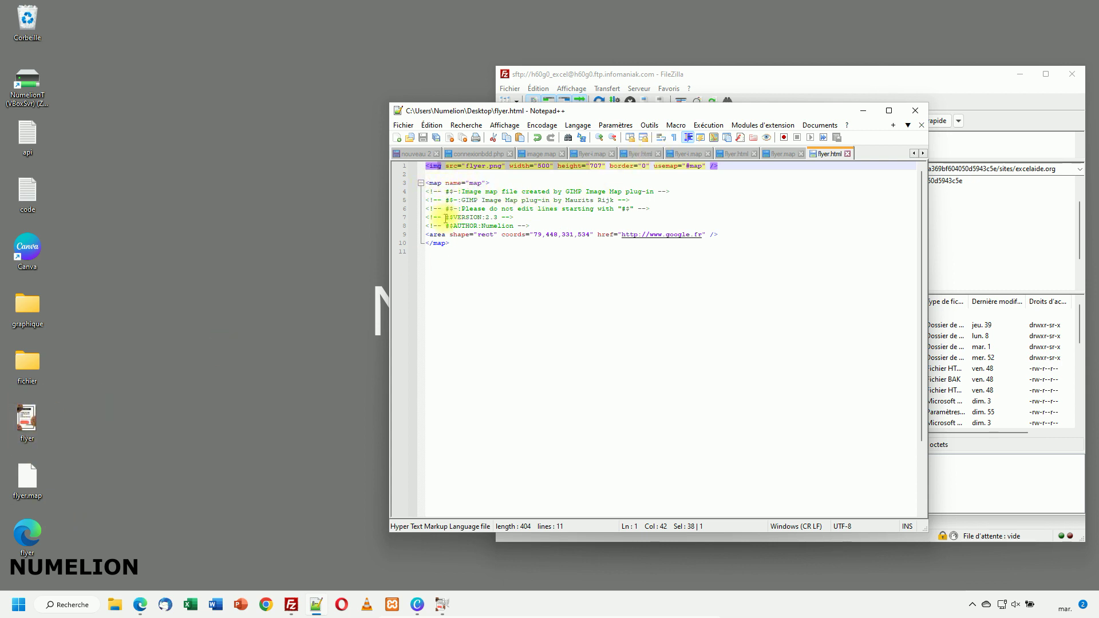
pyautogui.moveTo(452, 235); pyautogui.dragTo(703, 236)
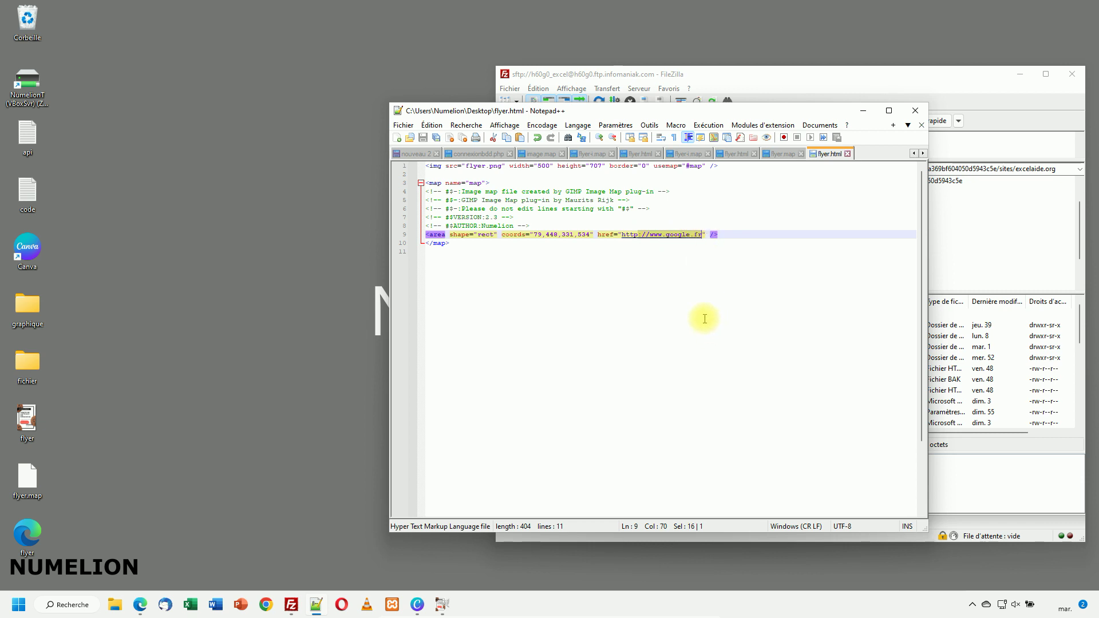
pyautogui.click(547, 168)
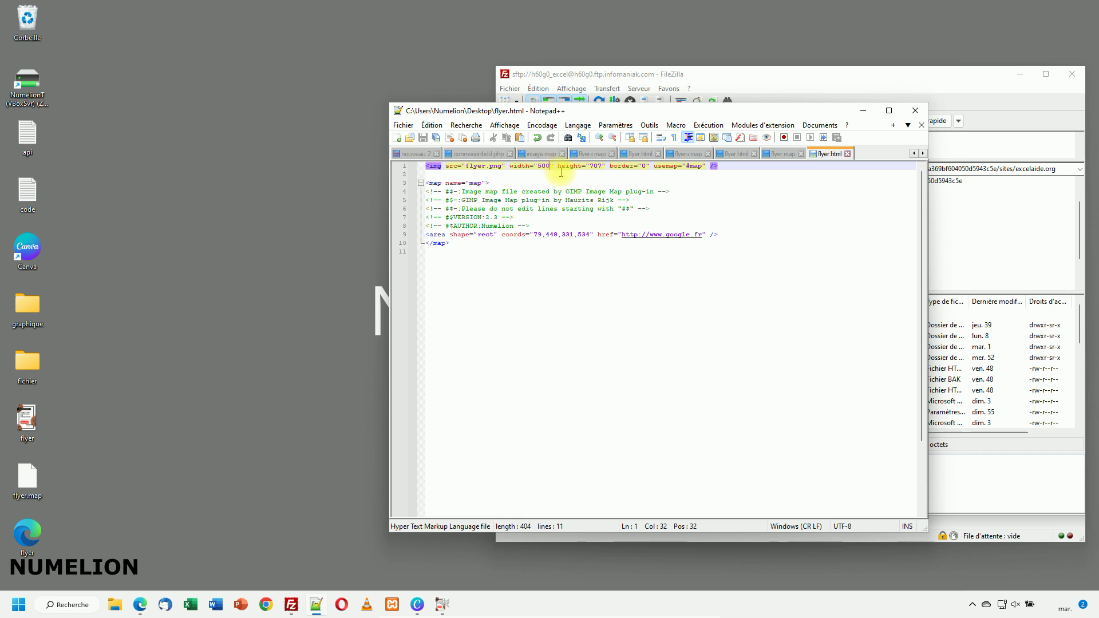
# - Set the flyer image's width to 50 and height to 70 in flyer.html and save the file
pyautogui.press('BackSpace')
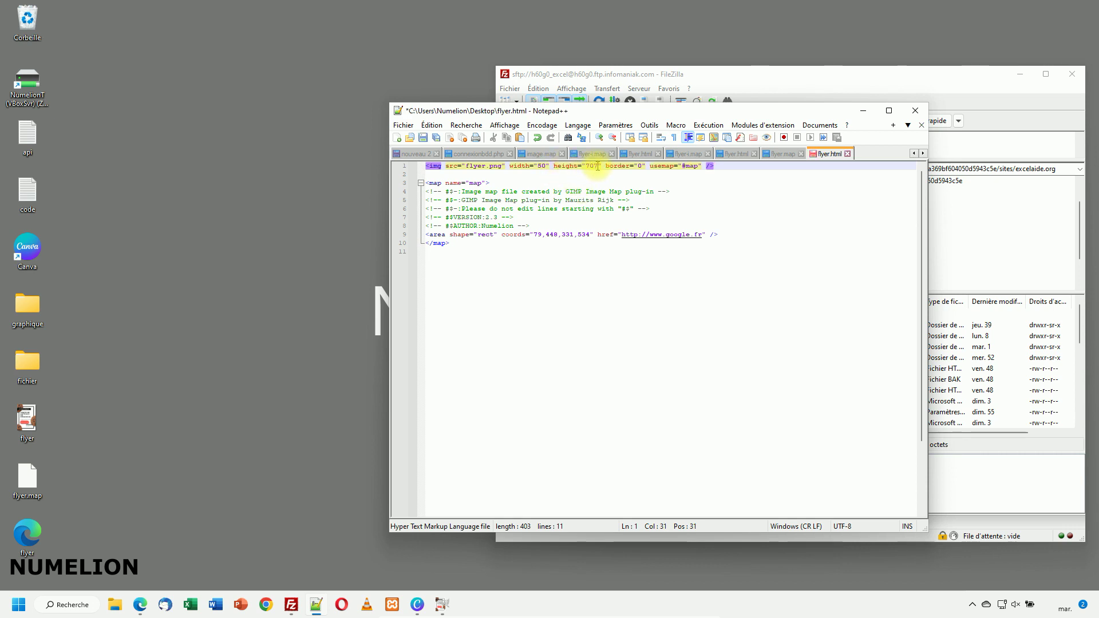
pyautogui.press('BackSpace')
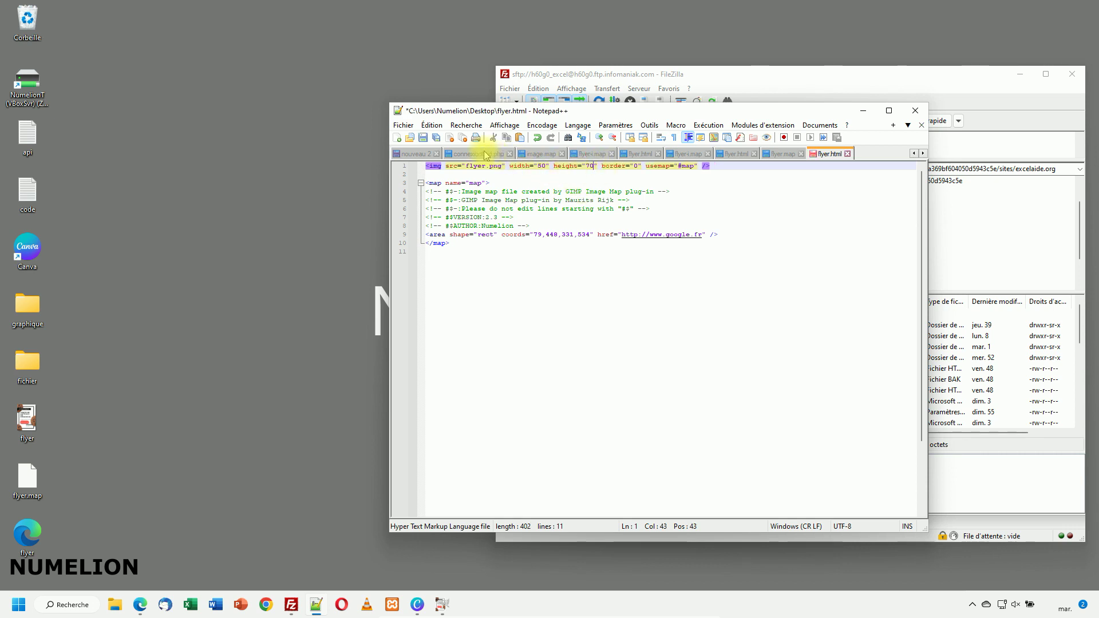
pyautogui.click(423, 137)
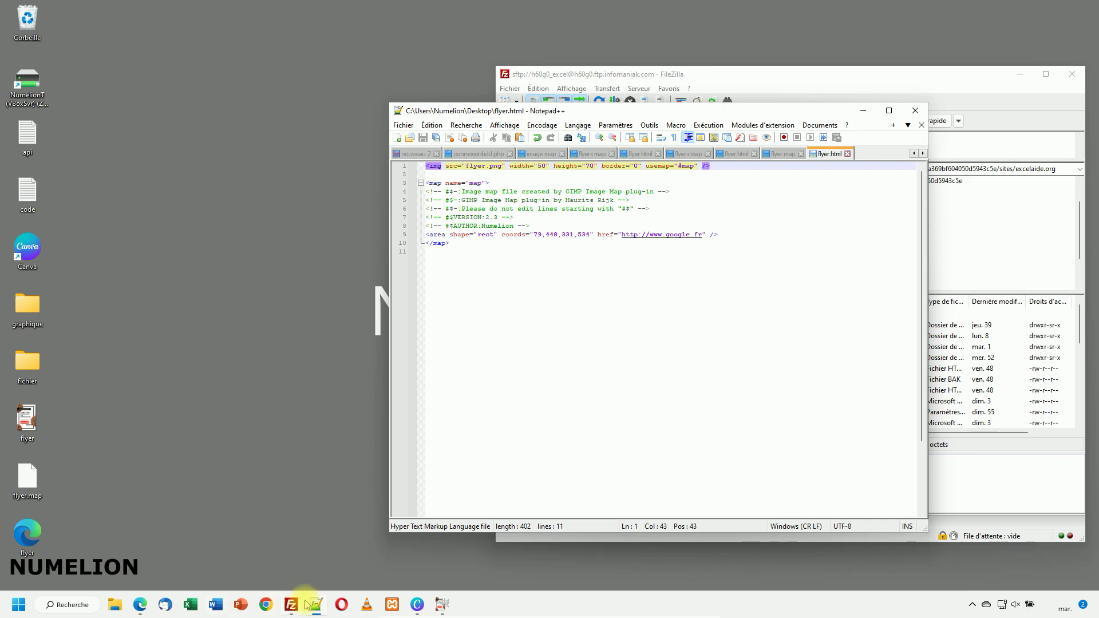
# - Switch to Microsoft Edge, reload flyer.html, and inspect the resized flyer at enlarged zoom before returning to 100 %
pyautogui.click(136, 605)
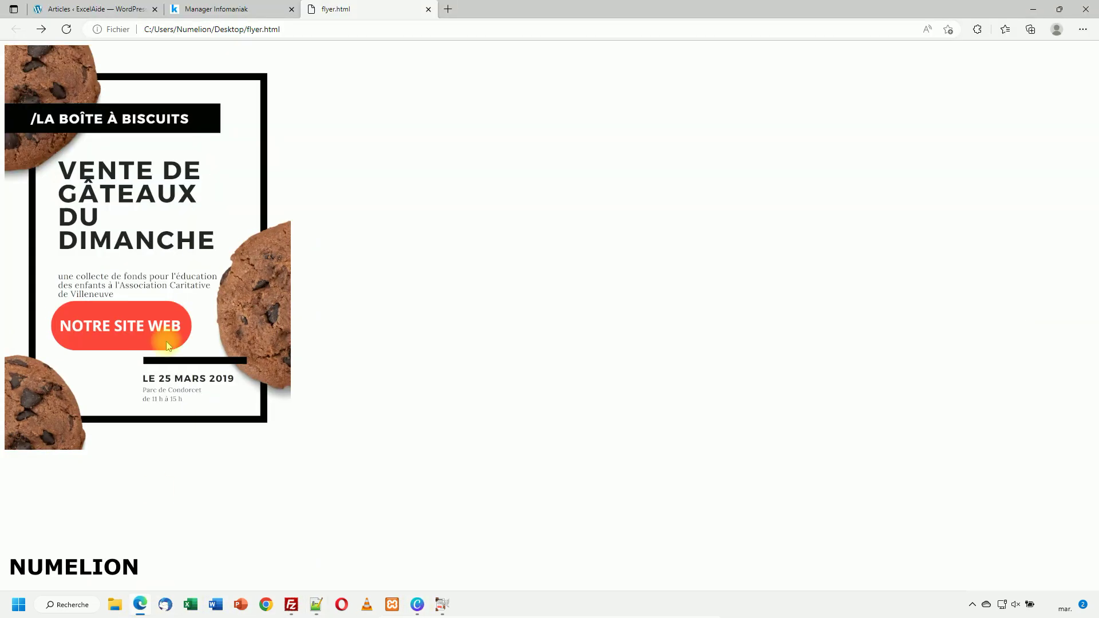
pyautogui.click(68, 32)
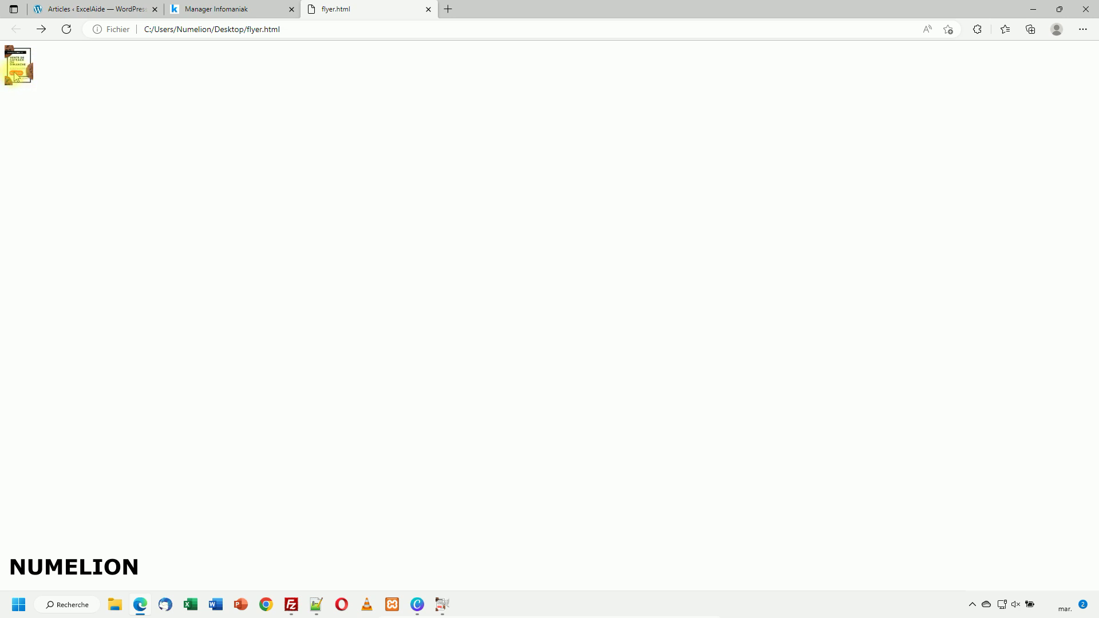
pyautogui.scroll(6, 16, 77)
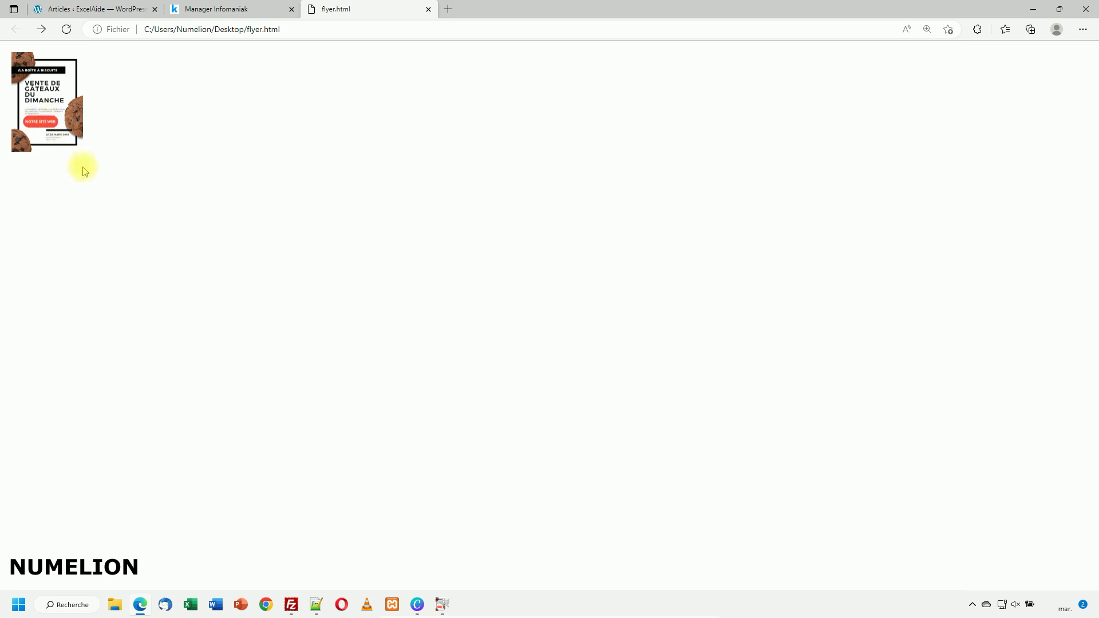
pyautogui.scroll(-3, 83, 167)
pyautogui.scroll(-3, 83, 168)
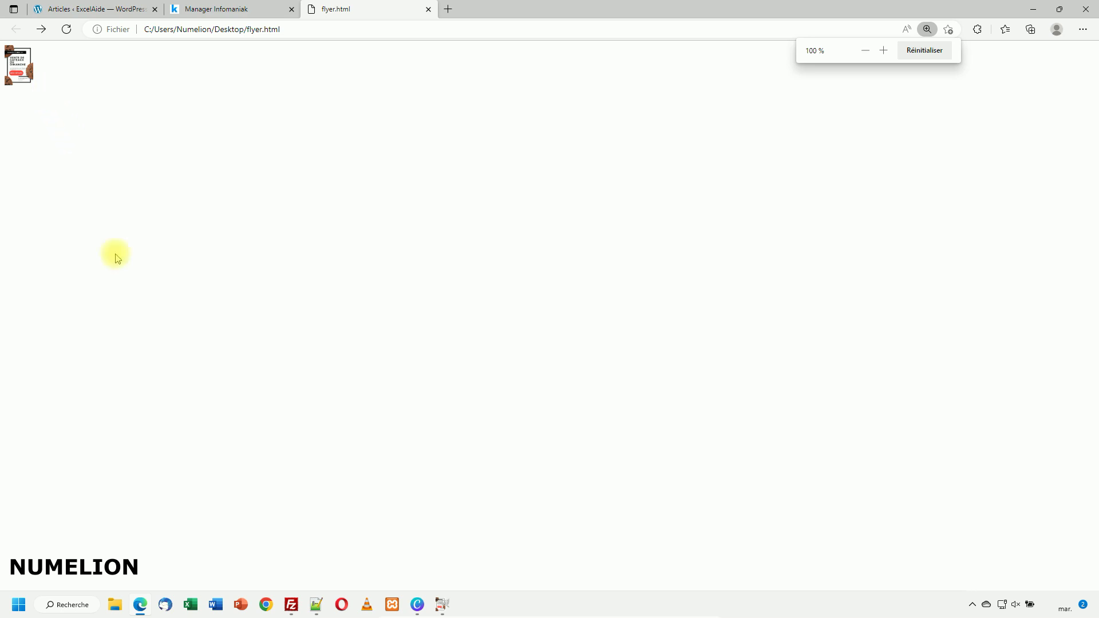
pyautogui.moveTo(440, 609)
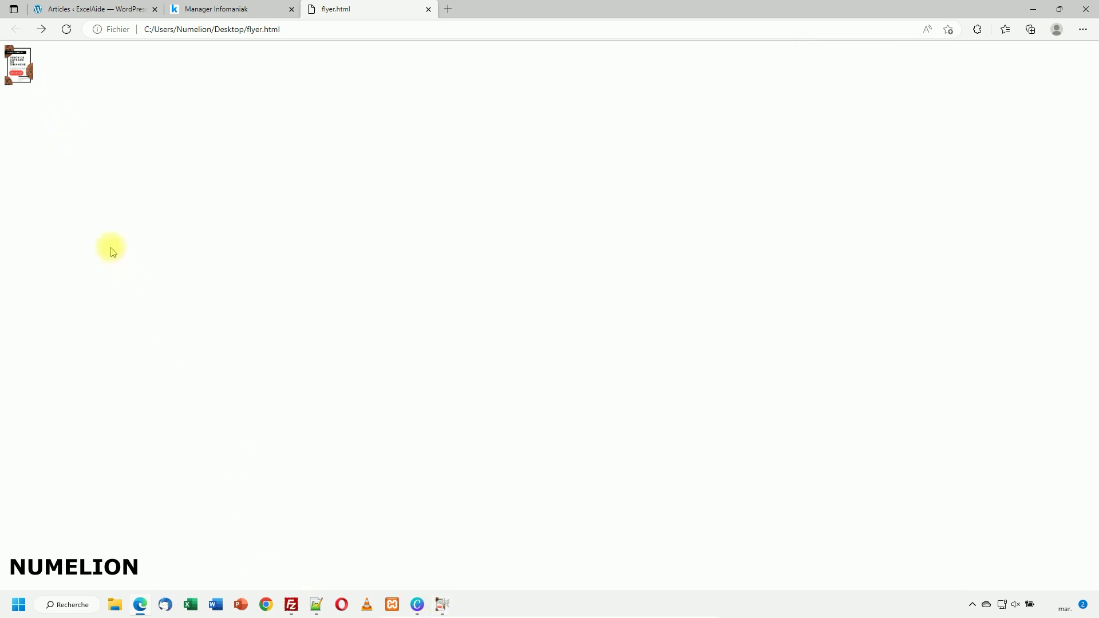
pyautogui.scroll(6, 63, 184)
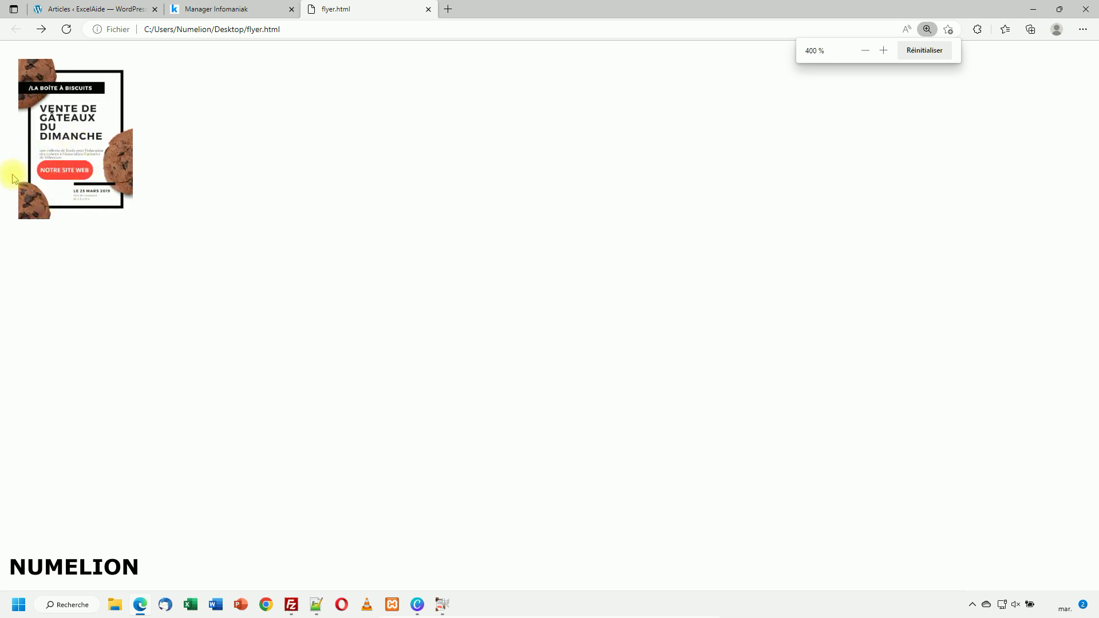
pyautogui.scroll(-6, 103, 225)
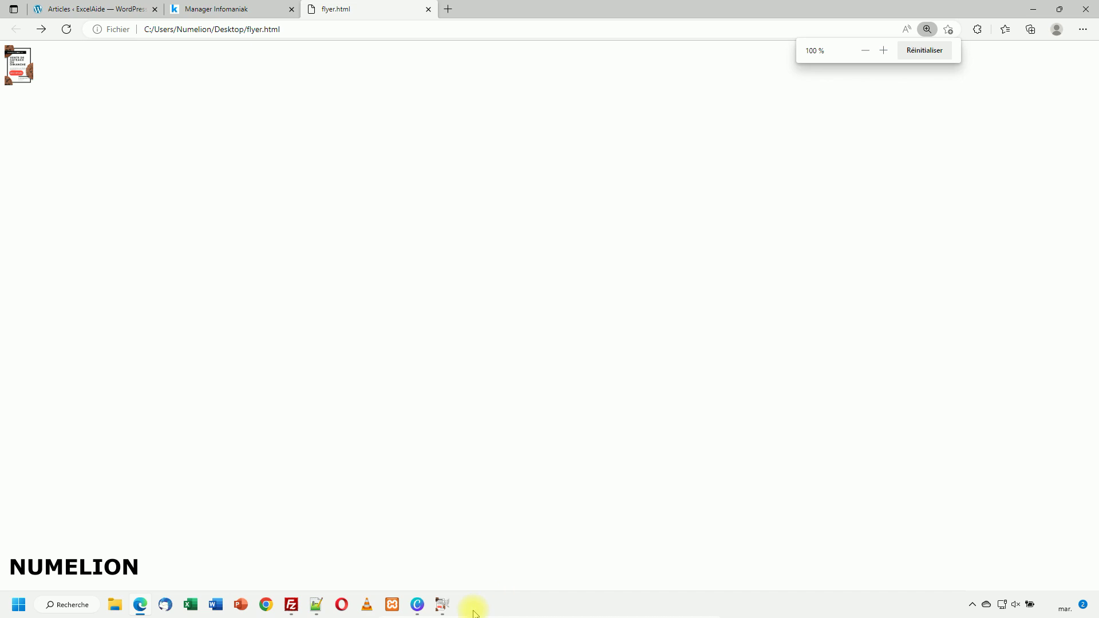
# - Undo the image width and height edits in Notepad++, save flyer.html, and reload the page in Edge
pyautogui.click(442, 606)
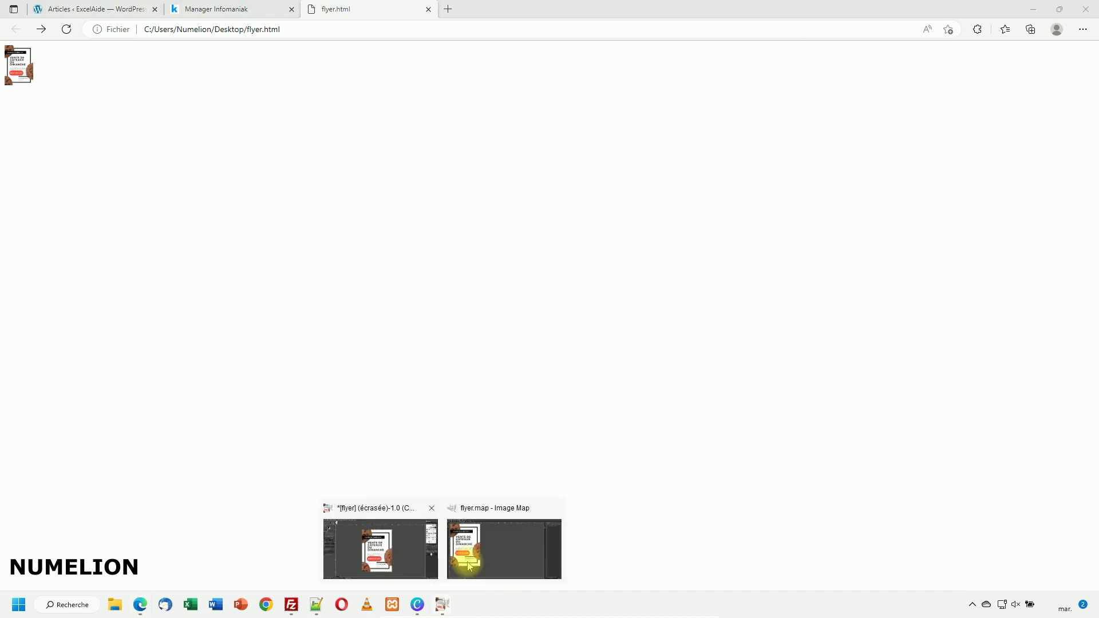
pyautogui.click(317, 606)
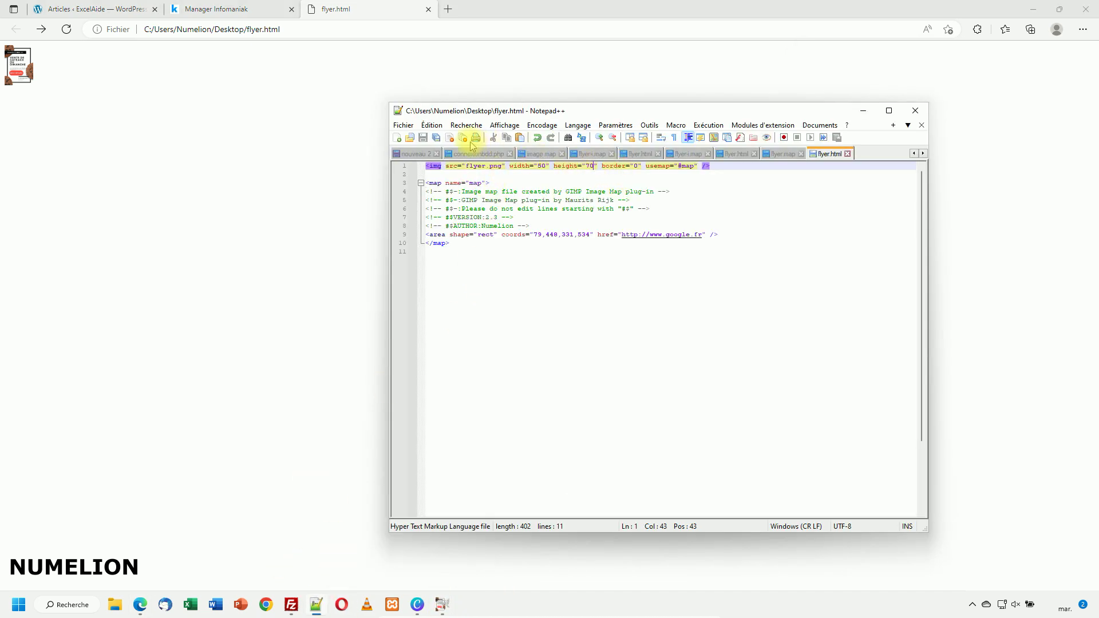
pyautogui.click(535, 139)
pyautogui.click(537, 141)
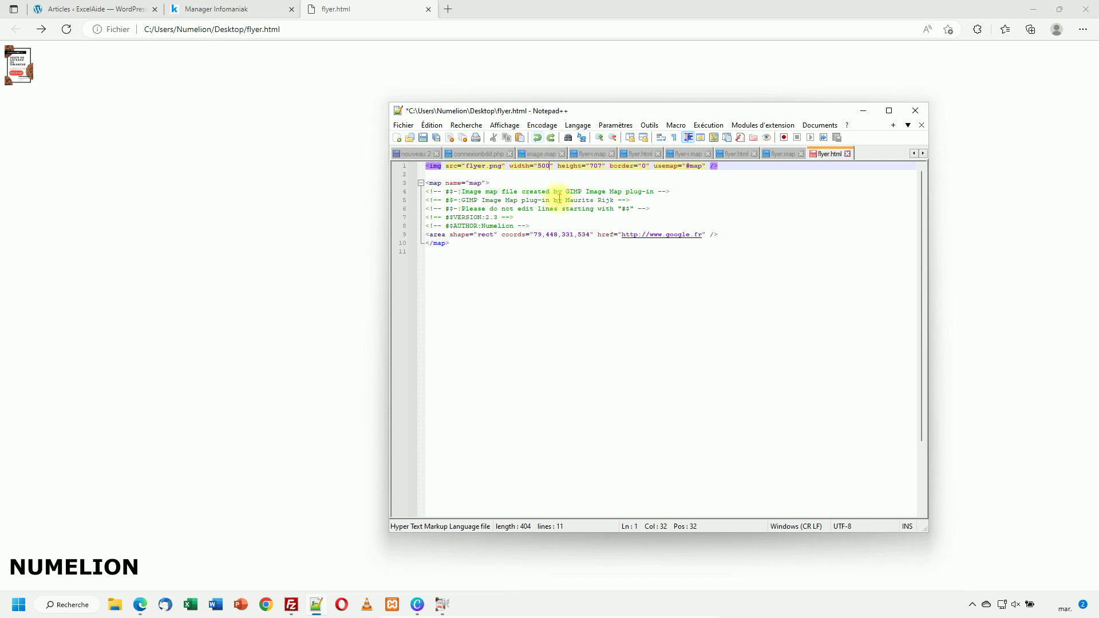
pyautogui.click(425, 139)
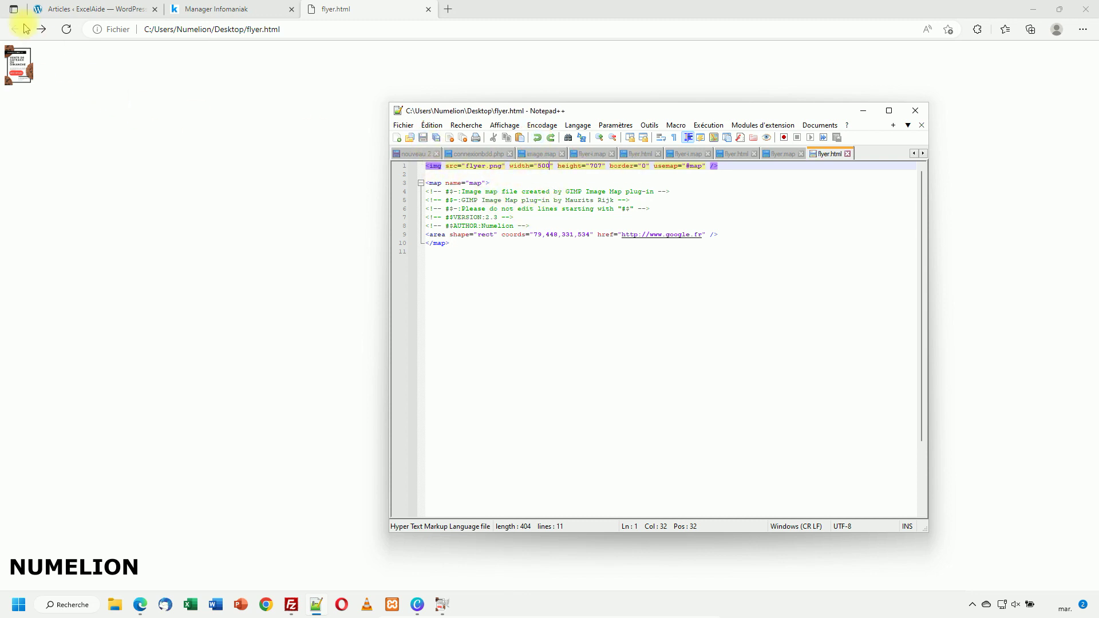
pyautogui.click(66, 30)
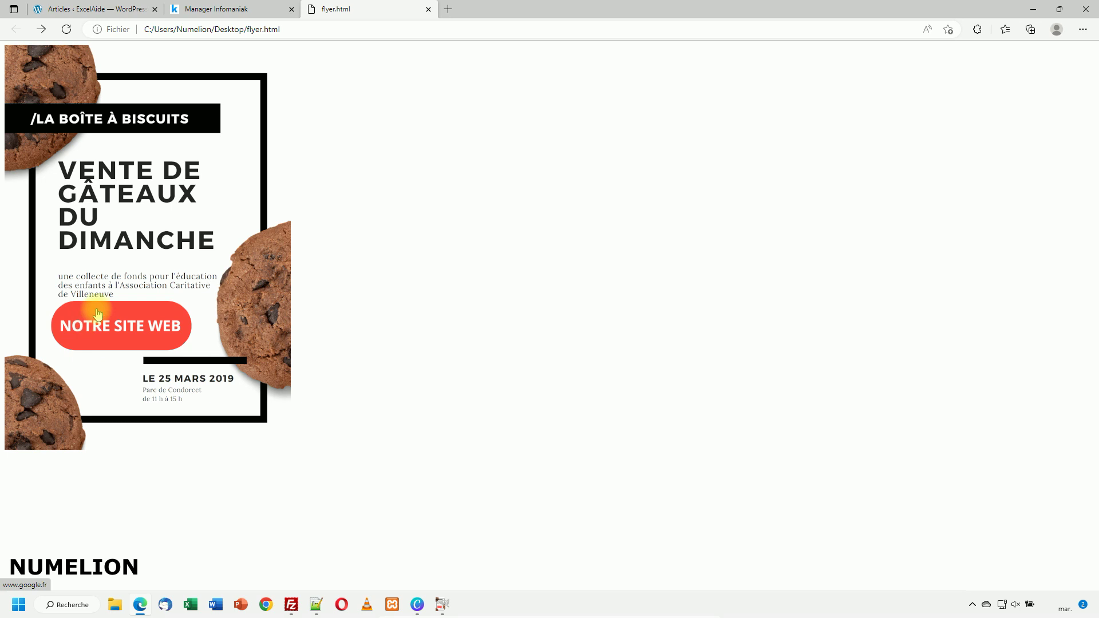
# - Switch to Notepad++ and copy the target="_blank" attribute from the area line of the earlier flyer.html file
pyautogui.click(316, 604)
pyautogui.click(782, 154)
pyautogui.click(643, 230)
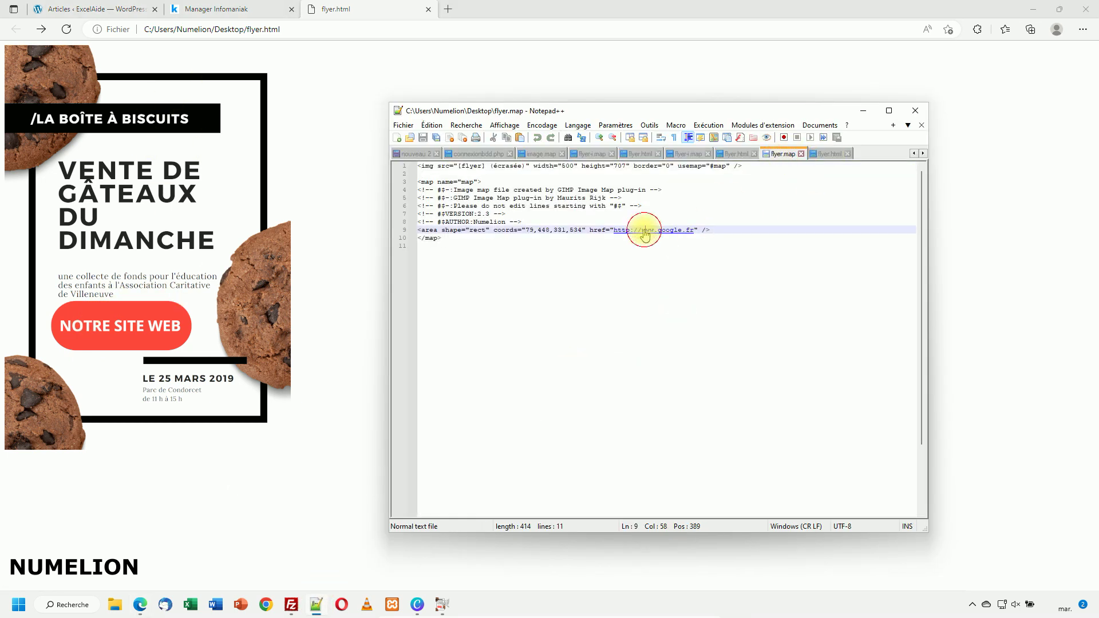
pyautogui.click(746, 154)
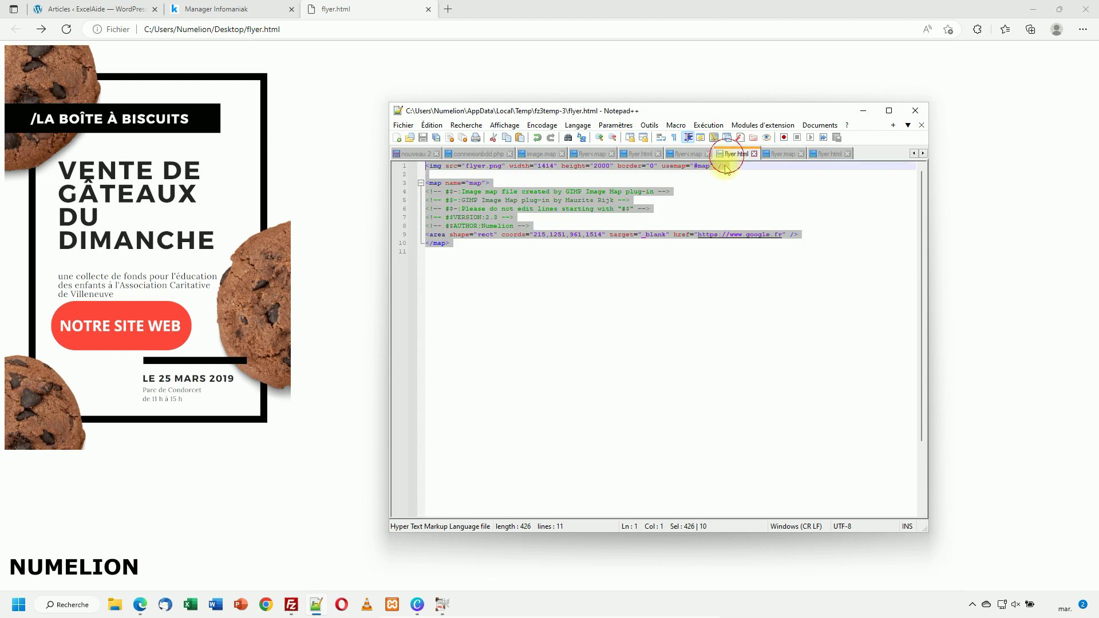
pyautogui.click(657, 235)
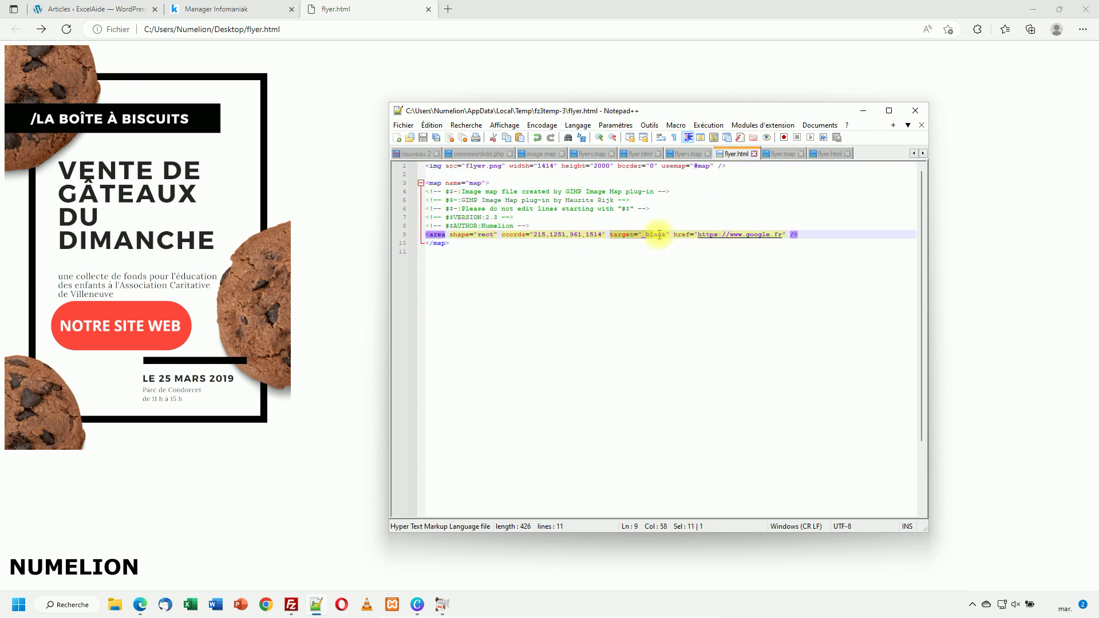
# - Insert target="_blank" before the href in the area line of the desktop flyer.html and save the file
pyautogui.click(830, 154)
pyautogui.click(596, 237)
pyautogui.write('target="_blank"')
pyautogui.click(423, 138)
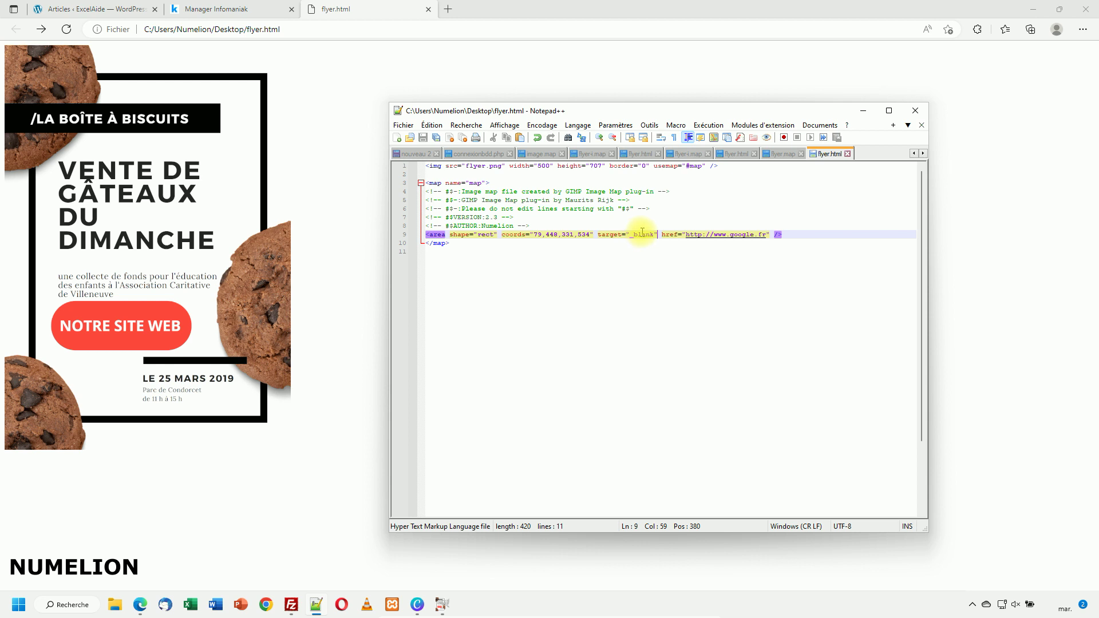
# - Reload flyer.html in Edge, test the NOTRE SITE WEB link, and return to the flyer page
pyautogui.click(369, 197)
pyautogui.click(67, 29)
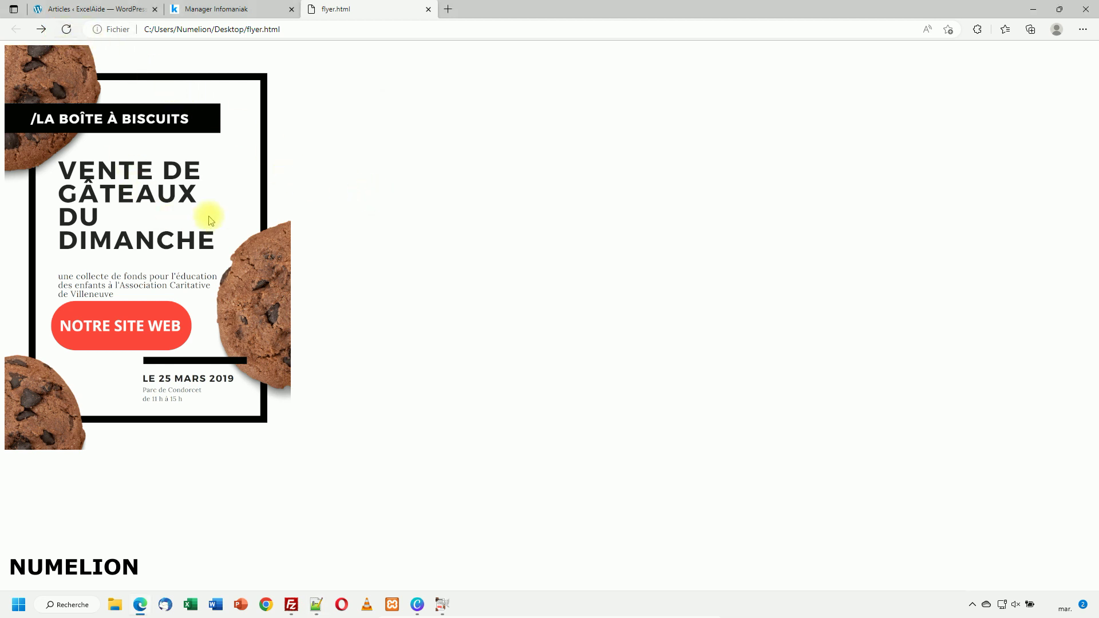
pyautogui.click(100, 327)
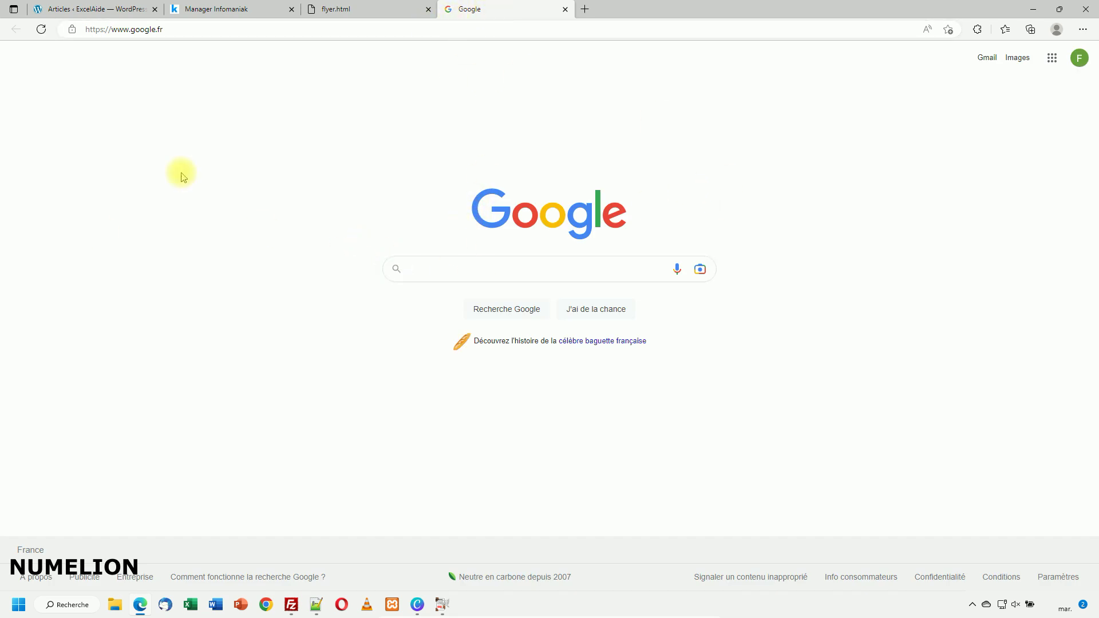
pyautogui.click(389, 9)
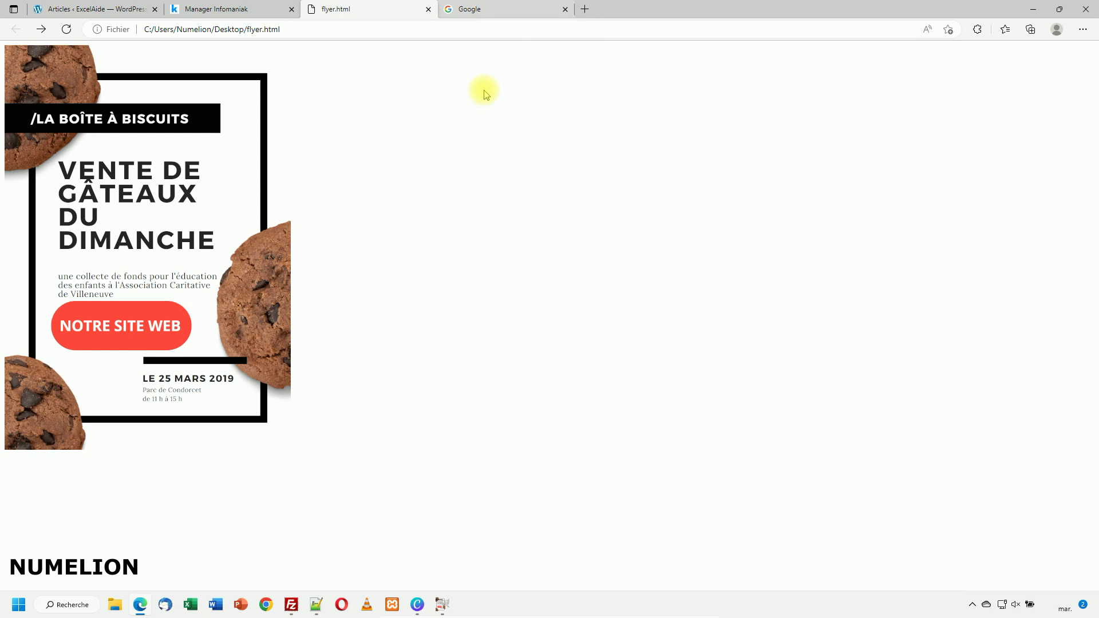
# - Review the remote site folder in FileZilla, the Infomaniak hosting list, and the WordPress site's address
pyautogui.click(292, 605)
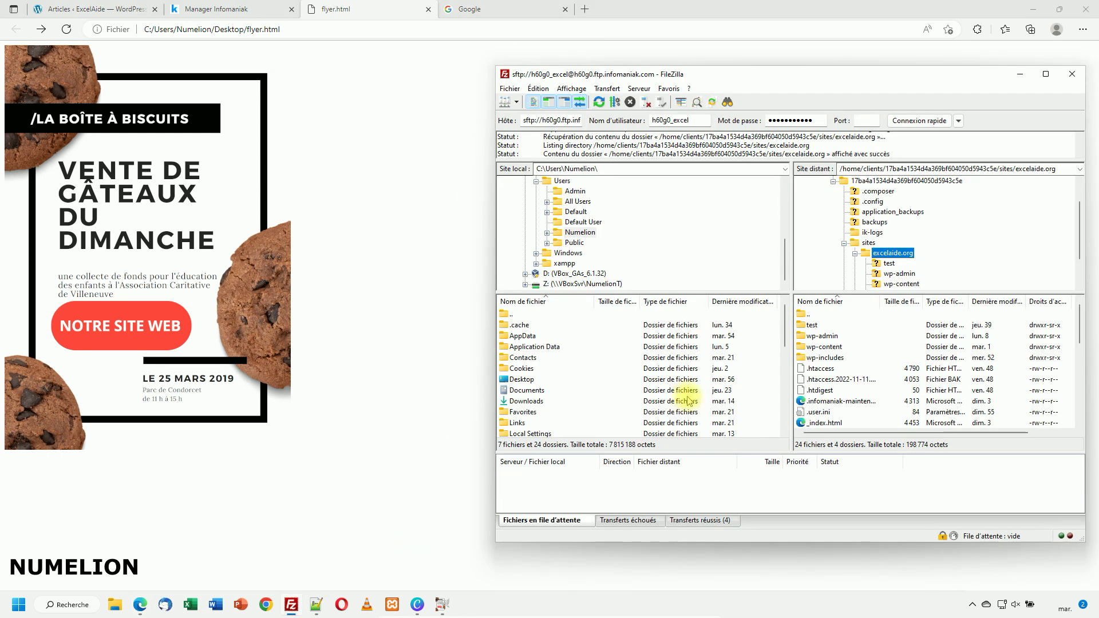
pyautogui.click(224, 9)
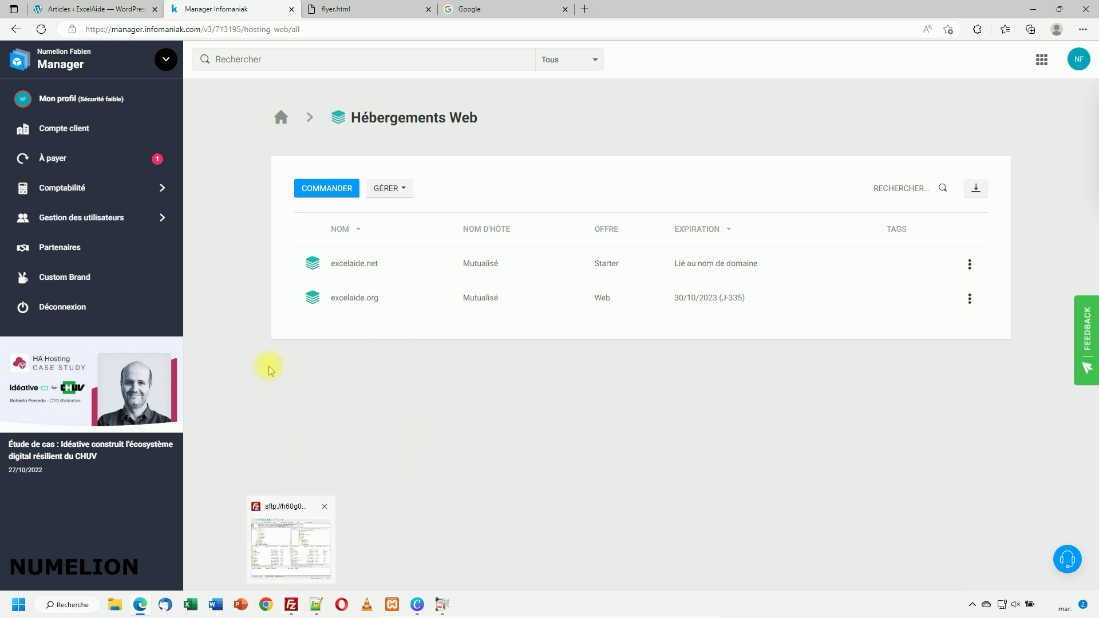
pyautogui.click(114, 9)
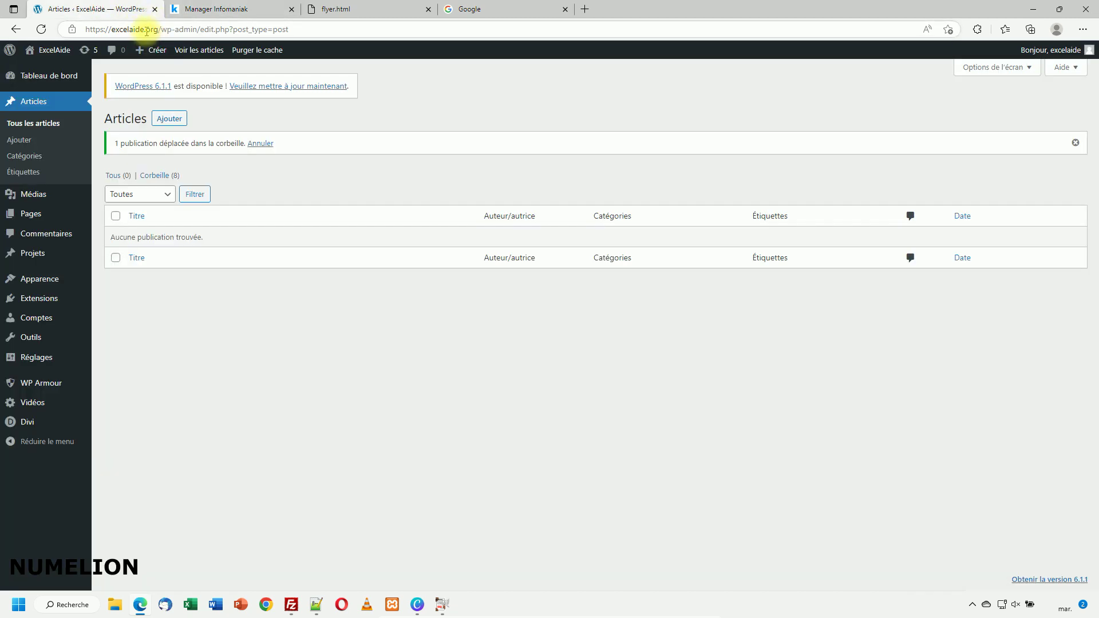
pyautogui.click(337, 11)
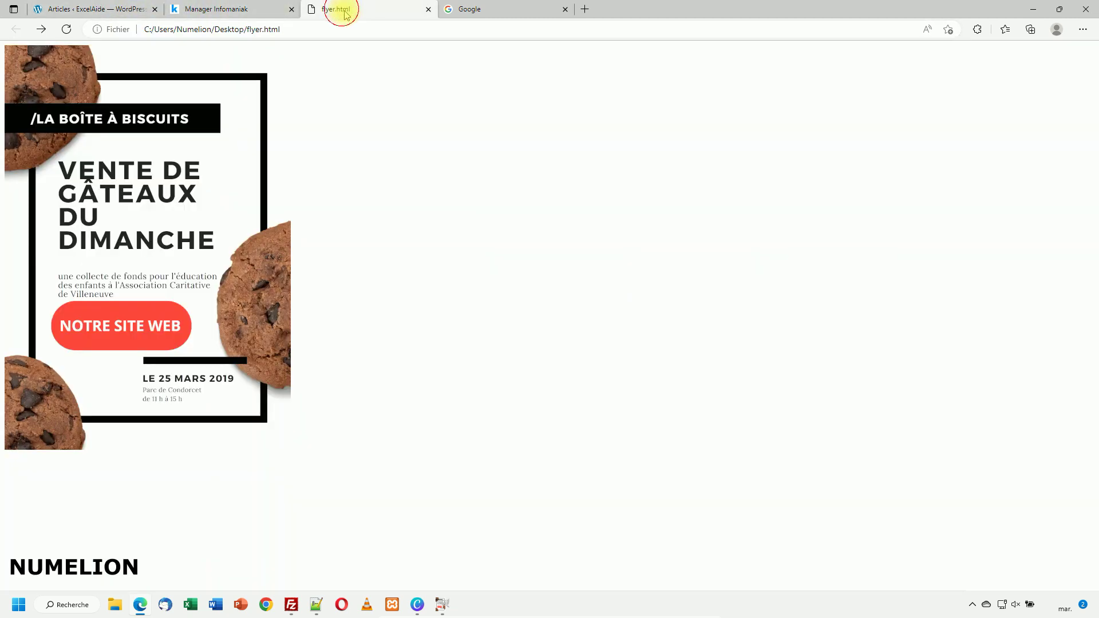
# - Switch to FileZilla, create a folder named images in the remote excelaide.org directory, and open it
pyautogui.click(291, 606)
pyautogui.rightClick(825, 379)
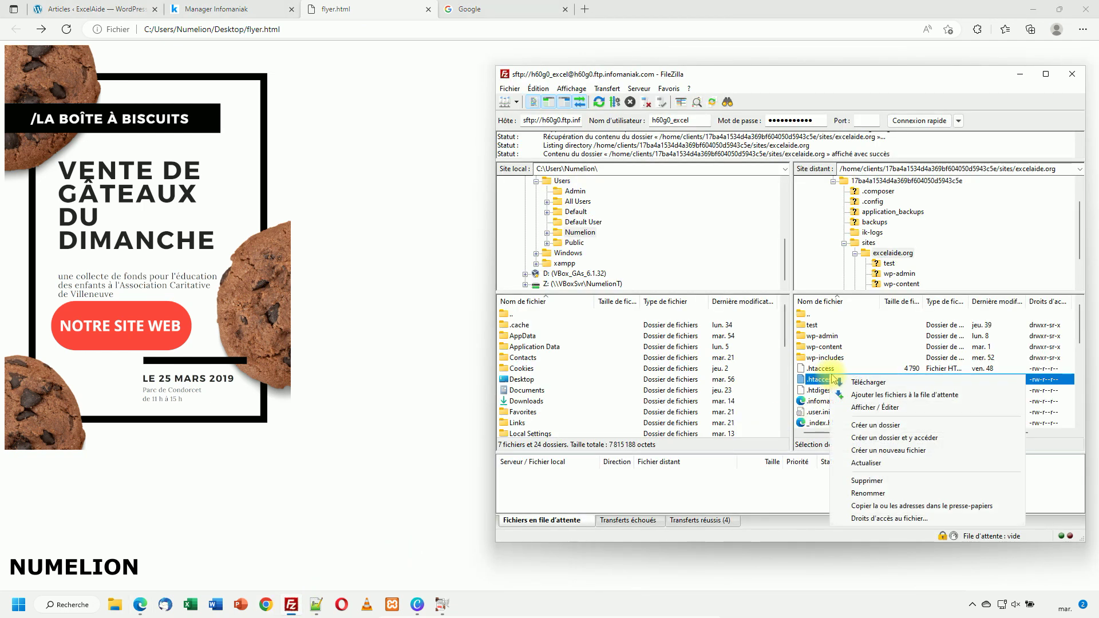
pyautogui.click(863, 425)
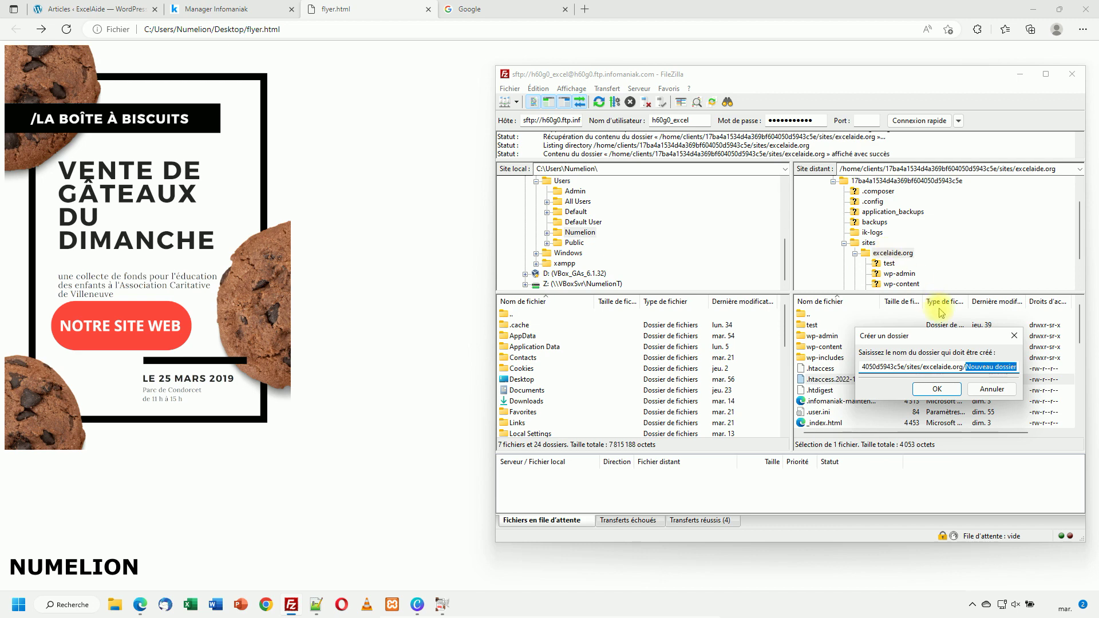
pyautogui.press('BackSpace')
pyautogui.write('images')
pyautogui.press('Return')
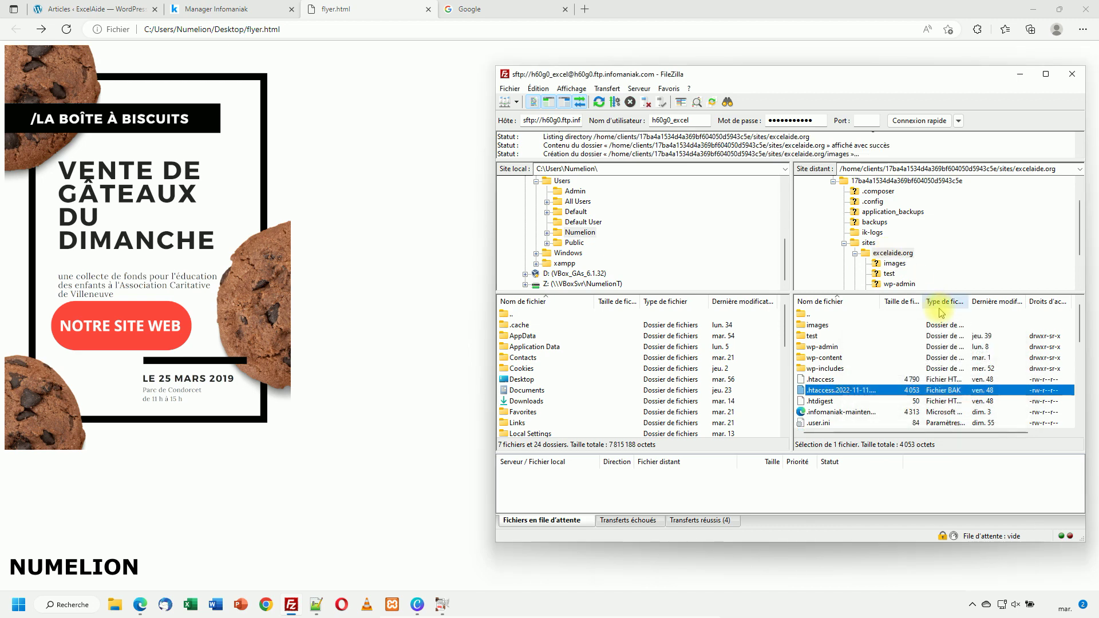
pyautogui.doubleClick(817, 326)
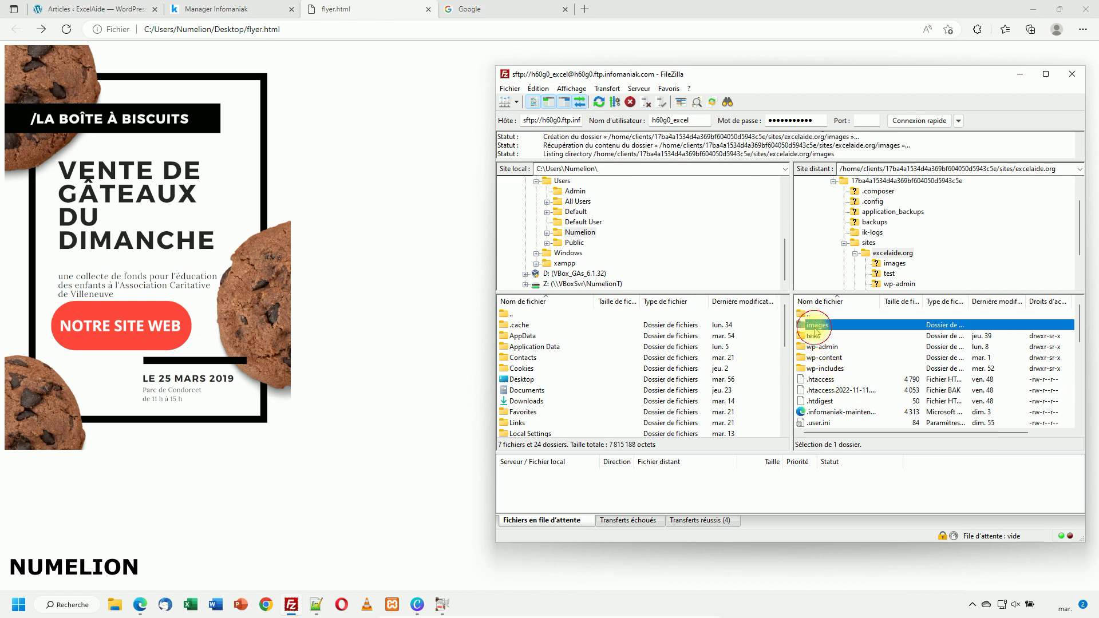
# - Upload flyer.html, flyer.map and flyer.png from the desktop (Bureau) folder in File Explorer to the remote images folder
pyautogui.click(115, 605)
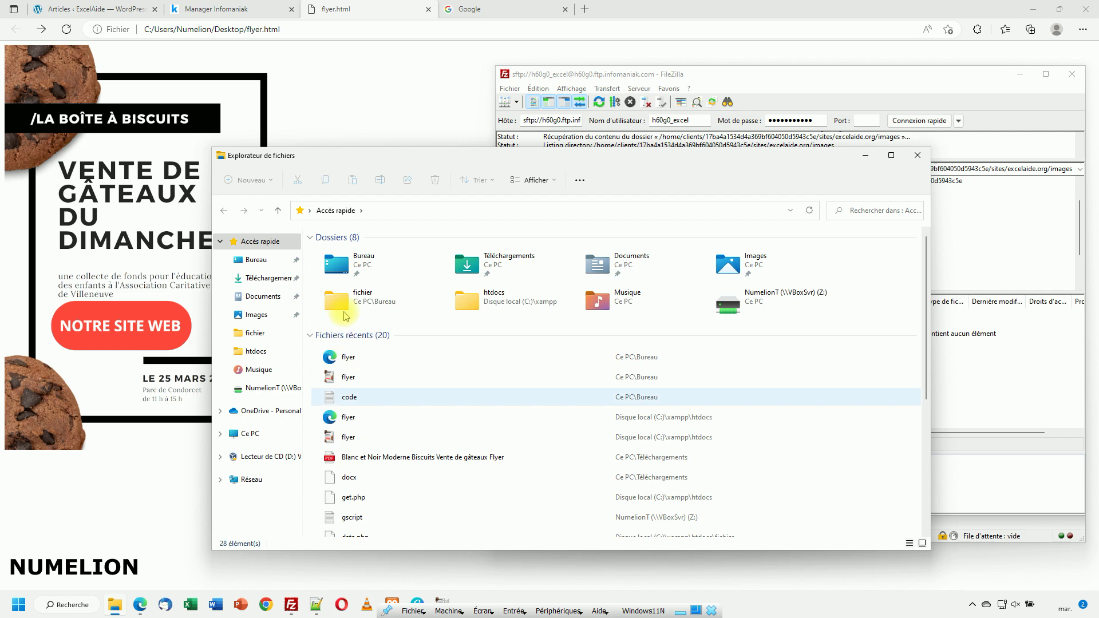
pyautogui.click(256, 260)
pyautogui.moveTo(504, 168); pyautogui.dragTo(354, 159)
pyautogui.moveTo(154, 327); pyautogui.dragTo(183, 371)
pyautogui.moveTo(189, 349); pyautogui.dragTo(847, 343)
pyautogui.click(713, 148)
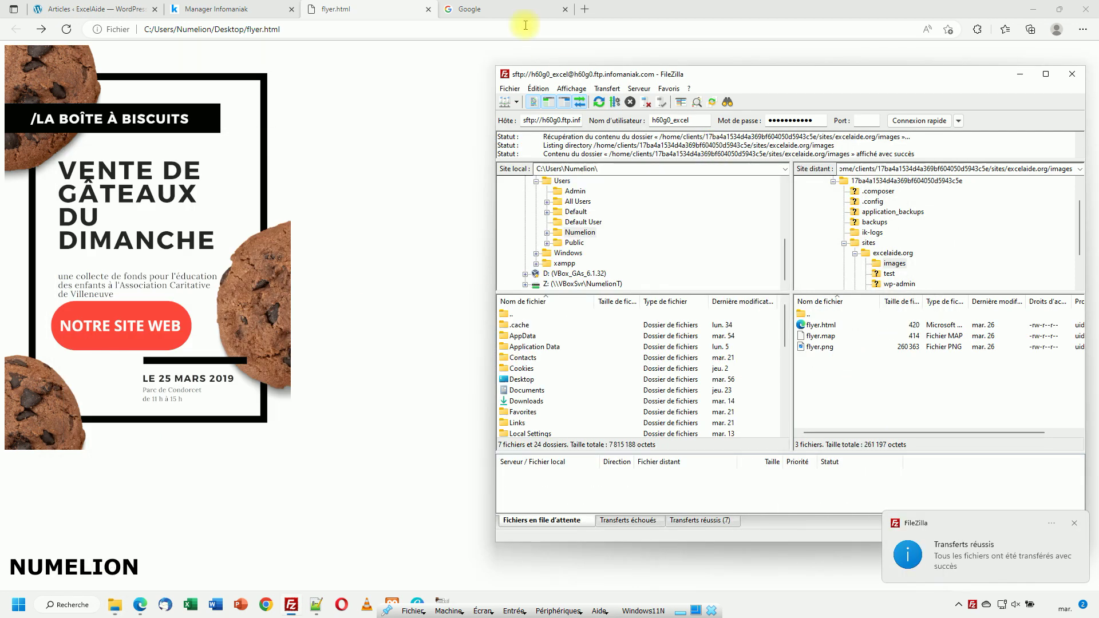
pyautogui.click(518, 12)
pyautogui.click(196, 29)
pyautogui.click(91, 9)
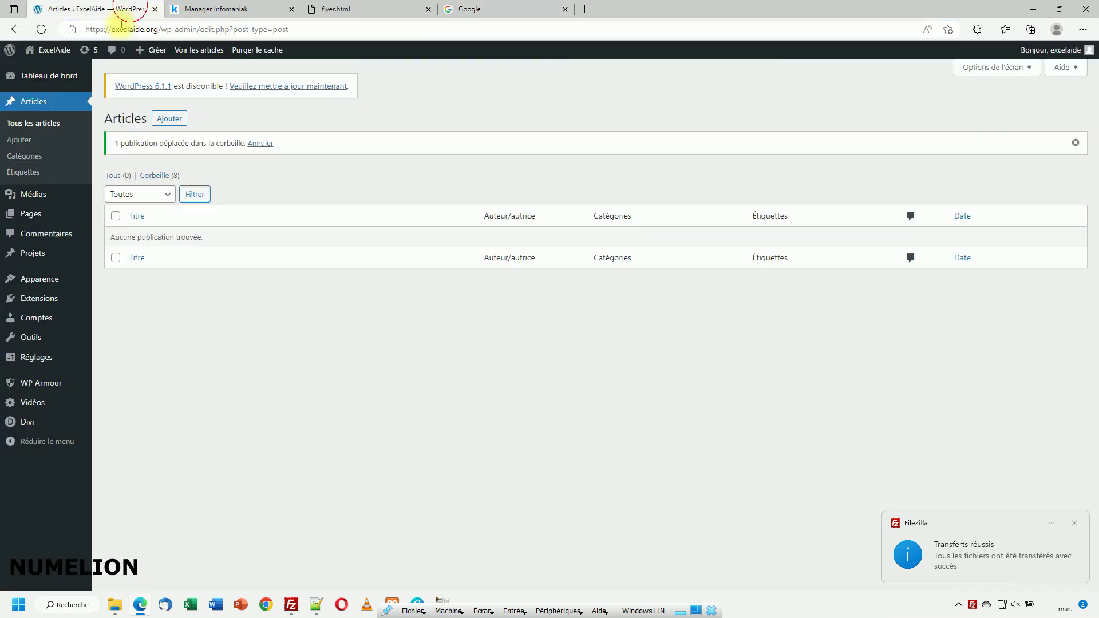
pyautogui.click(160, 29)
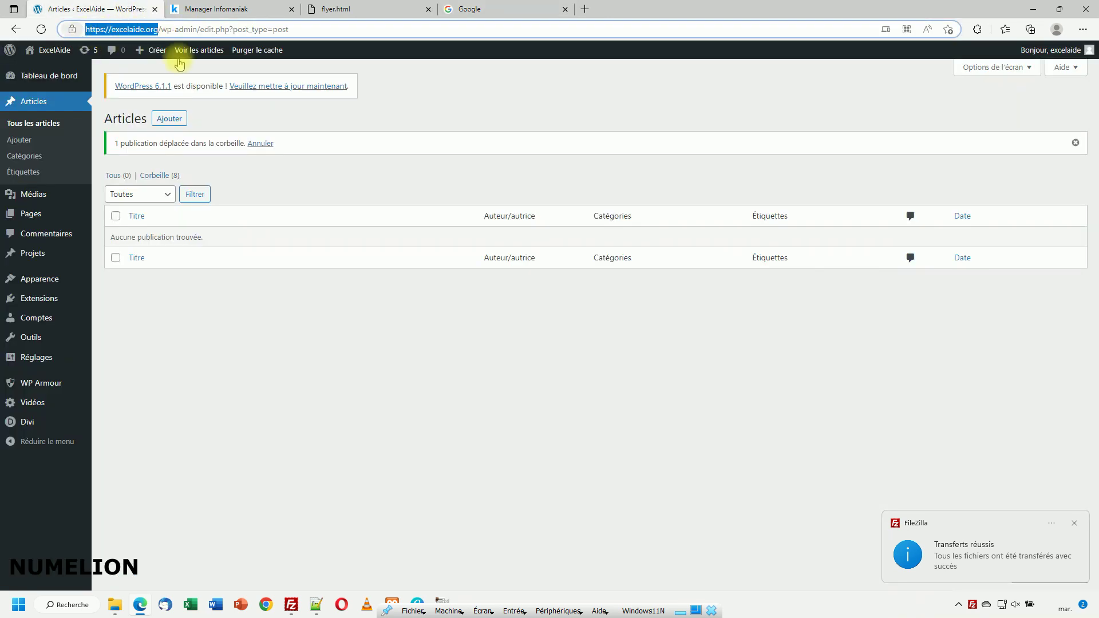
pyautogui.click(466, 9)
pyautogui.click(375, 29)
pyautogui.write('https://excelaide.org/')
pyautogui.hotkey('ctrl', 'a')
pyautogui.write('https://excelaide.org/')
pyautogui.write('i')
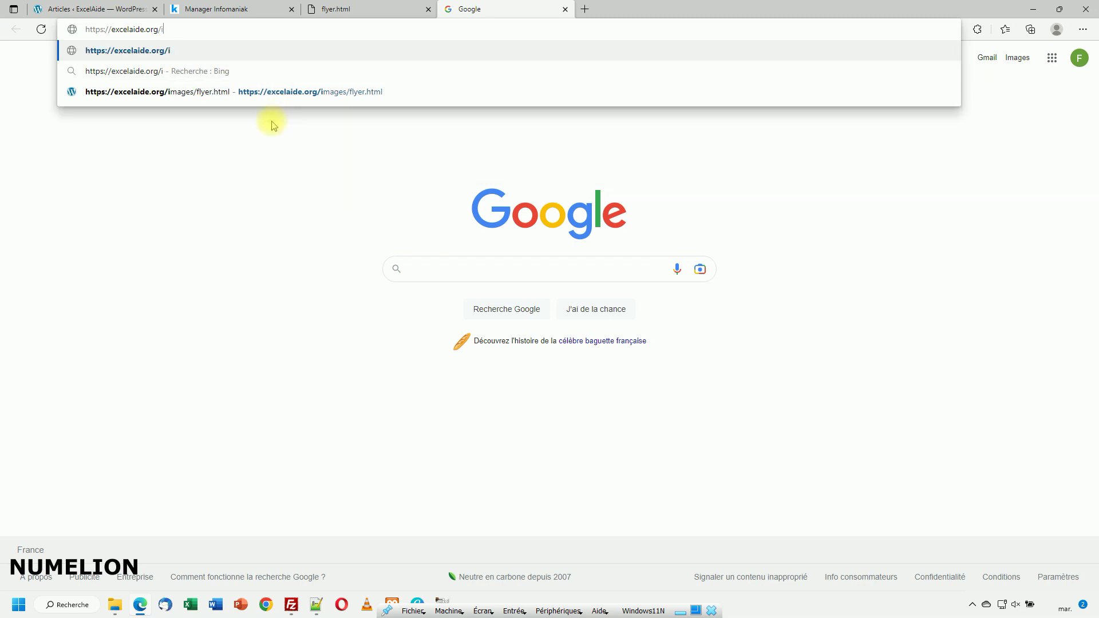
pyautogui.write('mages/flyer.html')
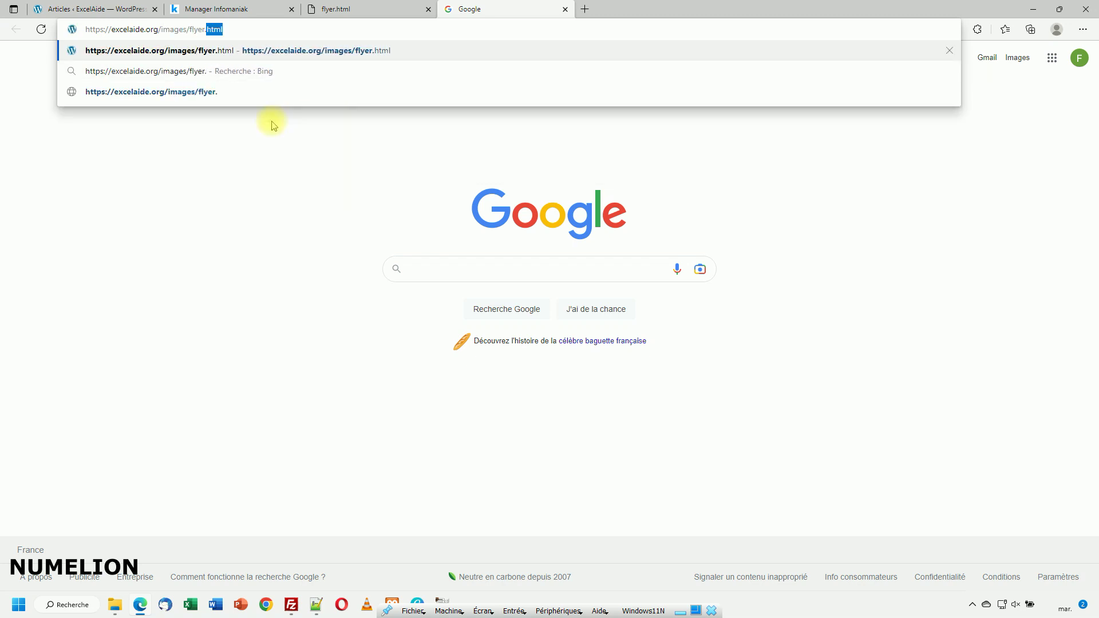
pyautogui.press('Return')
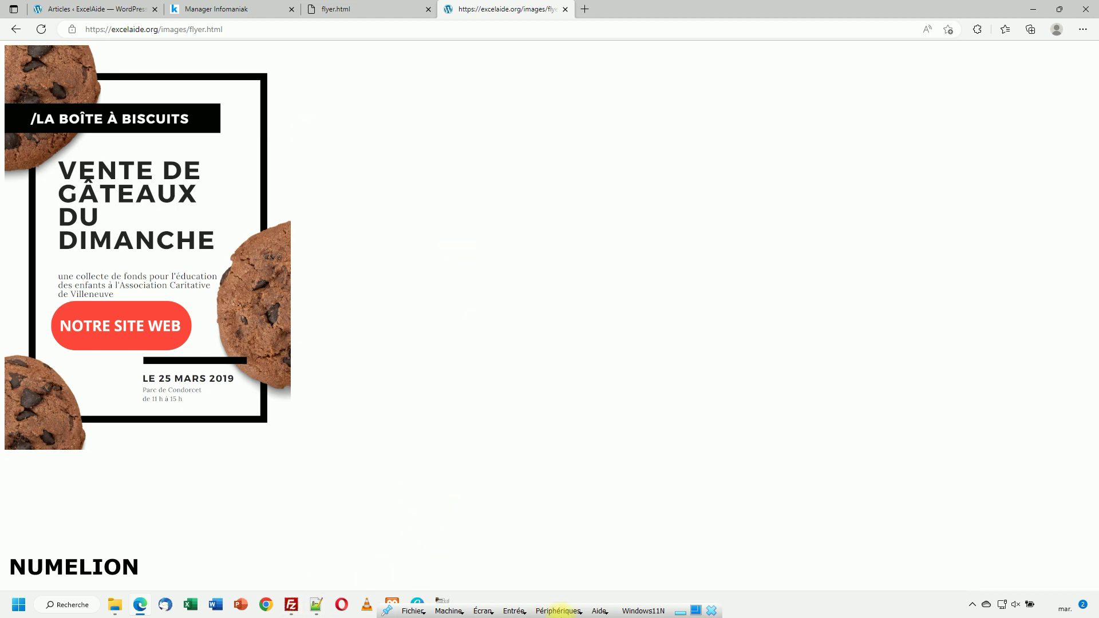
# - Switch to FileZilla and delete flyer.map from the remote images folder
pyautogui.click(1034, 9)
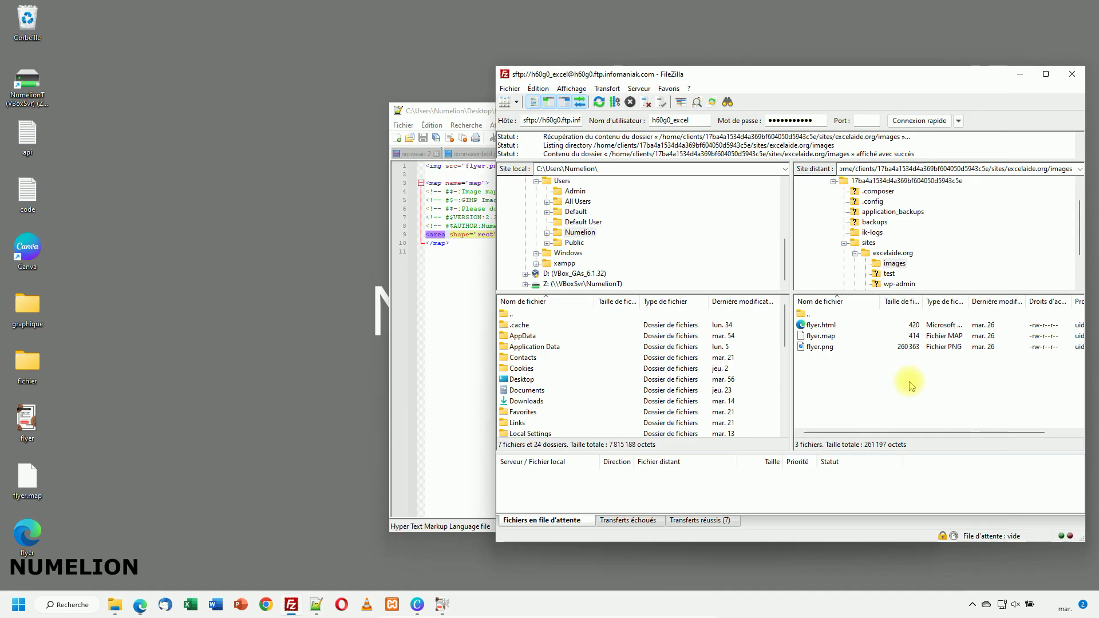
pyautogui.rightClick(822, 335)
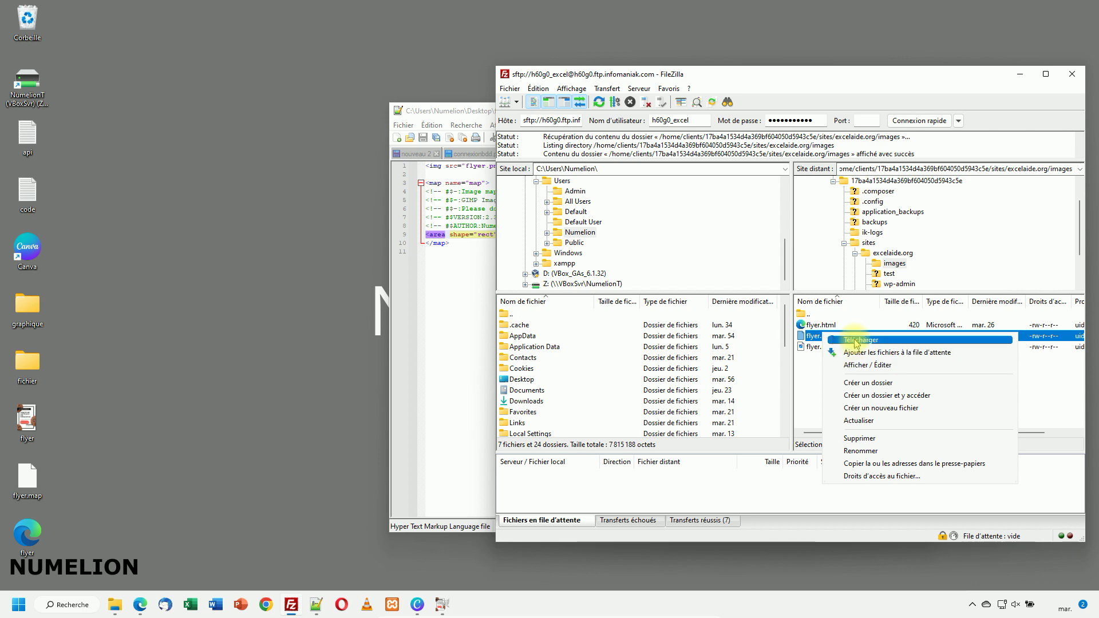
pyautogui.click(858, 439)
pyautogui.click(822, 309)
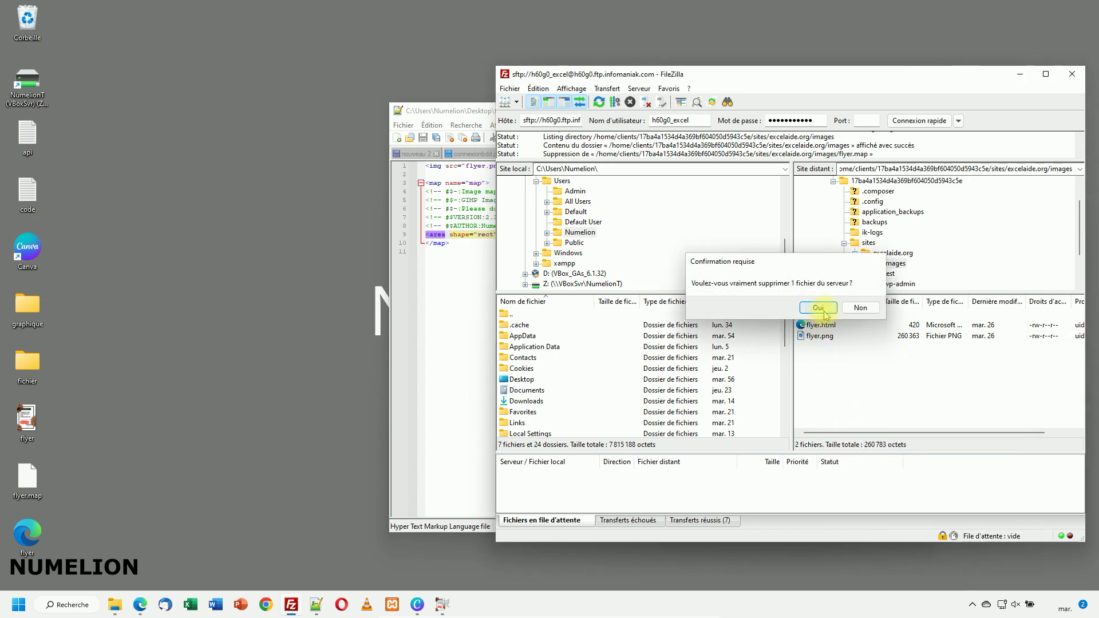
# - Switch to Edge, reload the online flyer page, test its NOTRE SITE WEB link, and close the page it opens
pyautogui.click(140, 604)
pyautogui.click(41, 29)
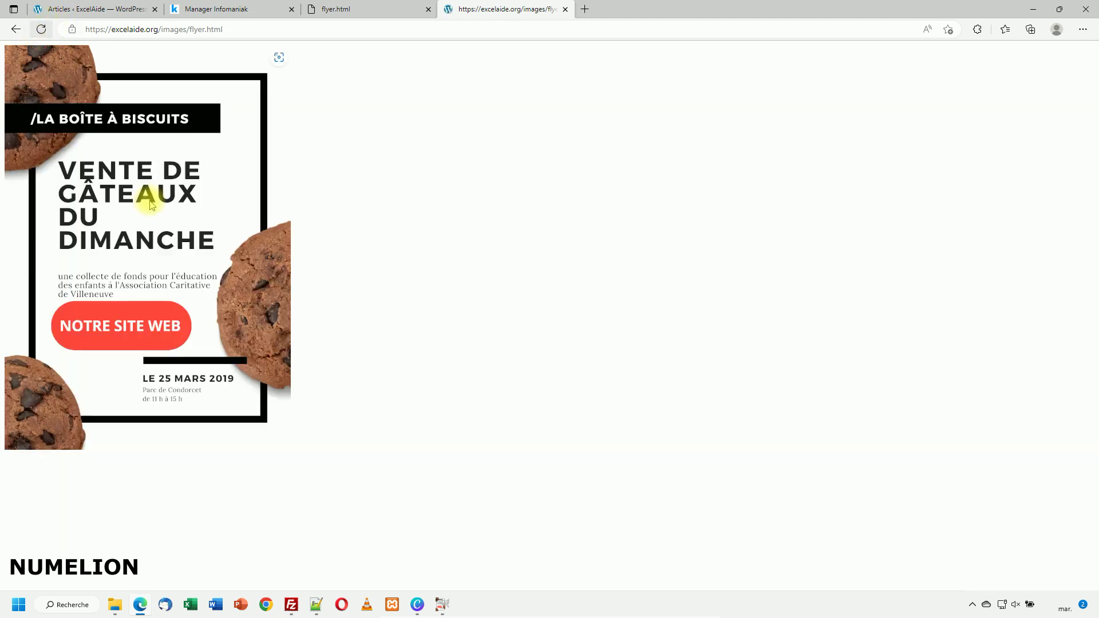
pyautogui.click(132, 328)
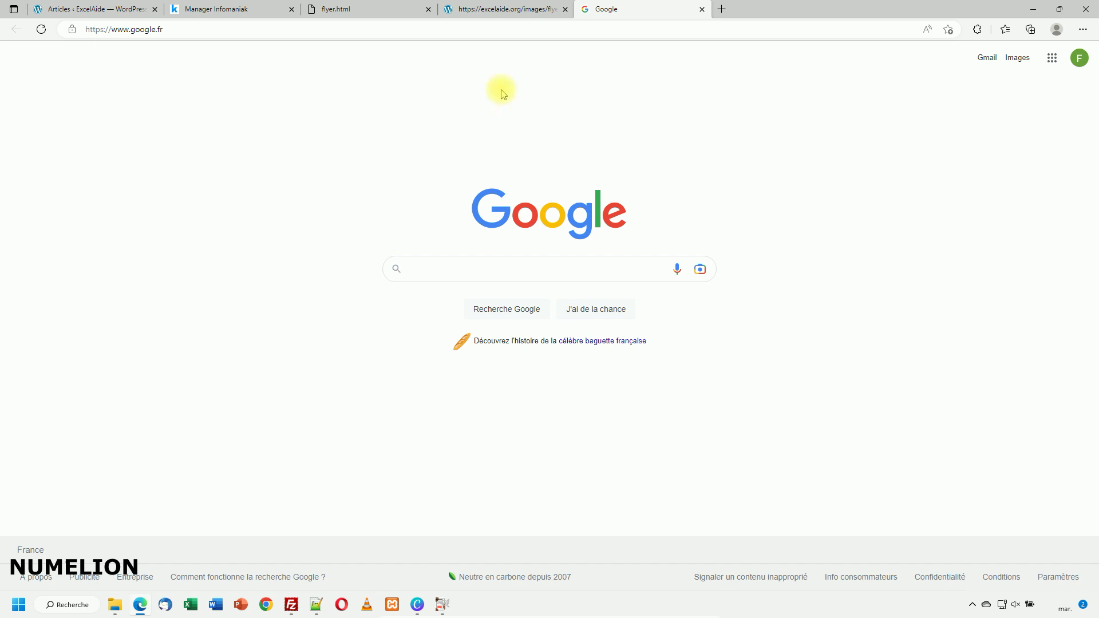
pyautogui.click(705, 9)
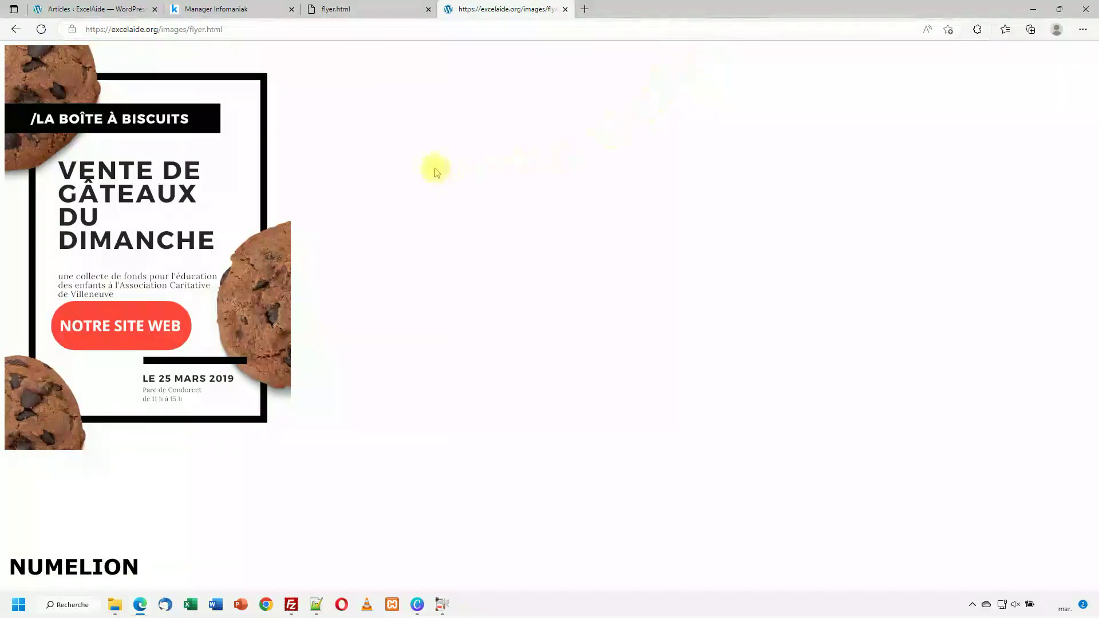
pyautogui.click(129, 30)
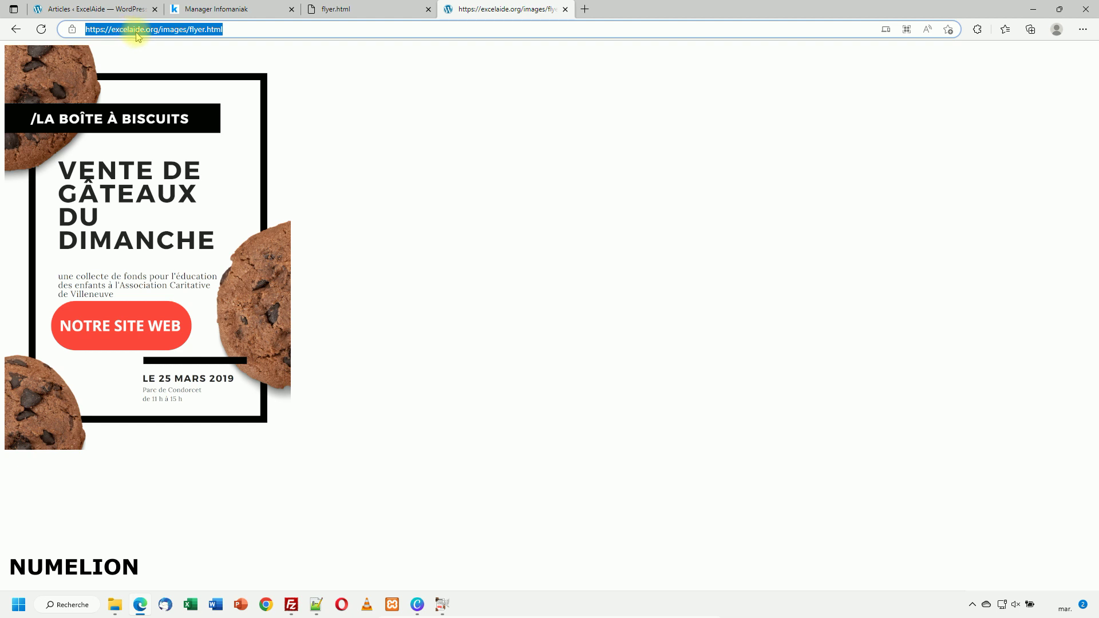
# - Create a new WordPress article with the default layout instead of Divi Builder and title it Images
pyautogui.click(80, 9)
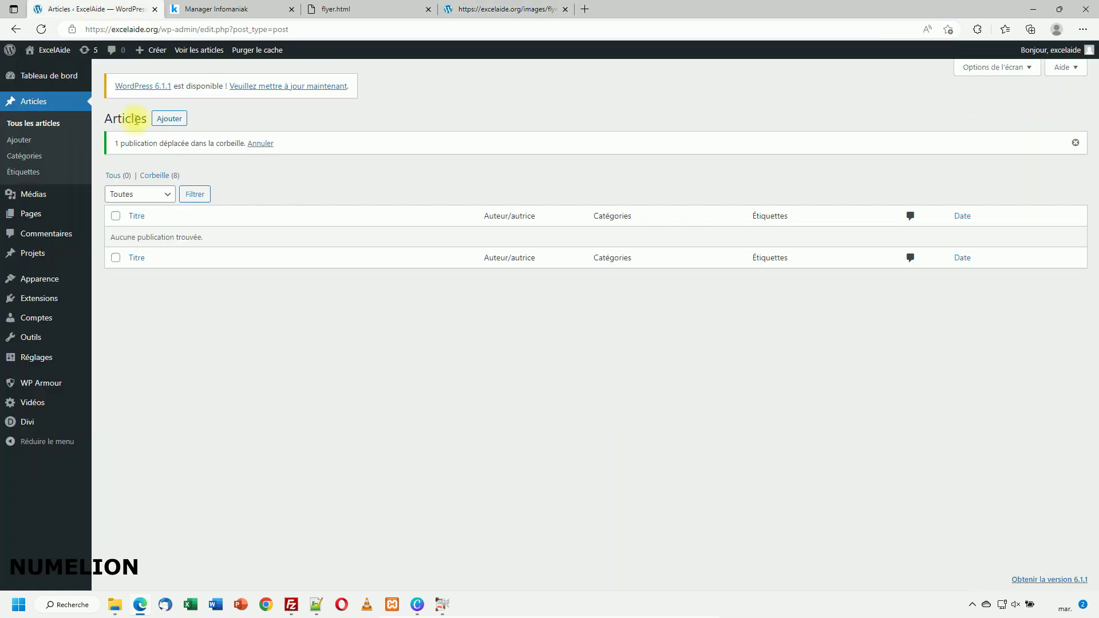
pyautogui.click(167, 119)
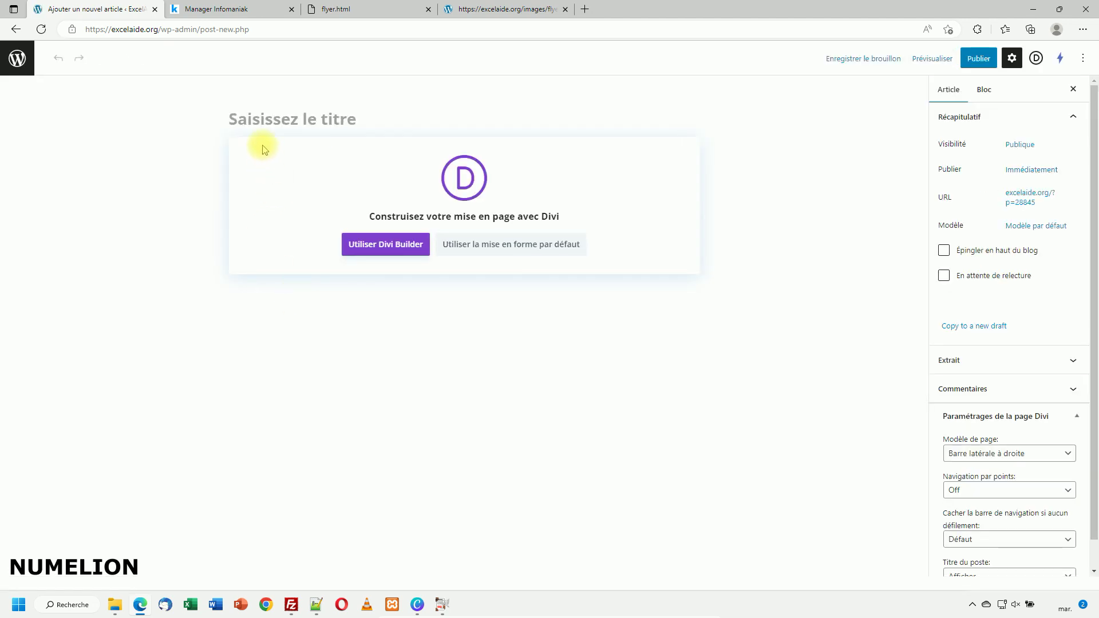
pyautogui.click(498, 255)
pyautogui.click(286, 119)
pyautogui.write('Images')
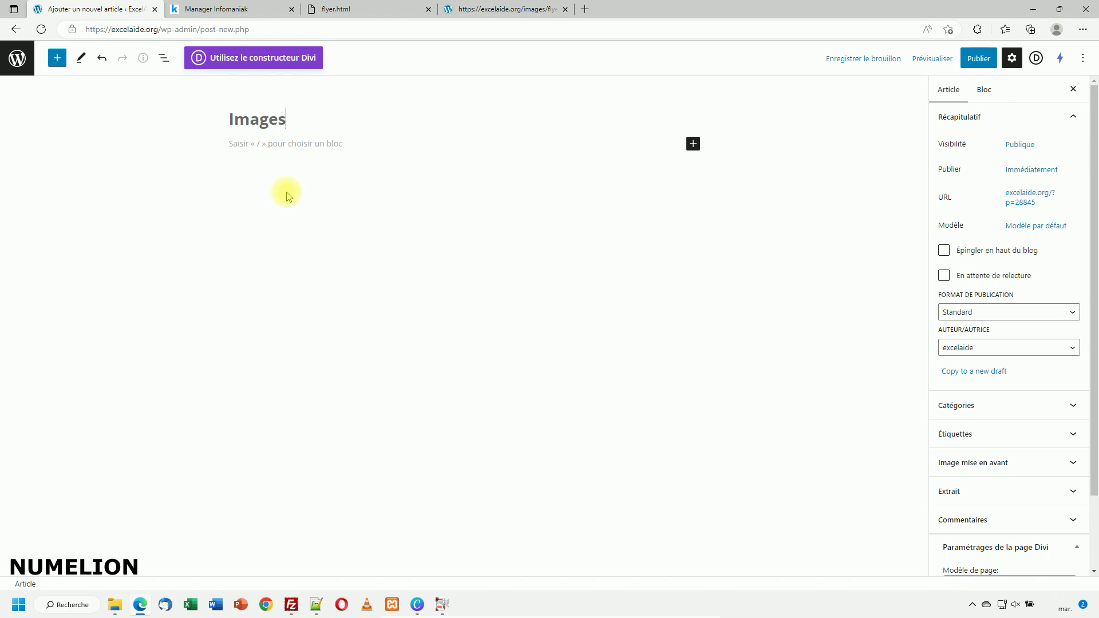
# - Insert a custom HTML block (HTML personnalisé) below the article title
pyautogui.click(265, 145)
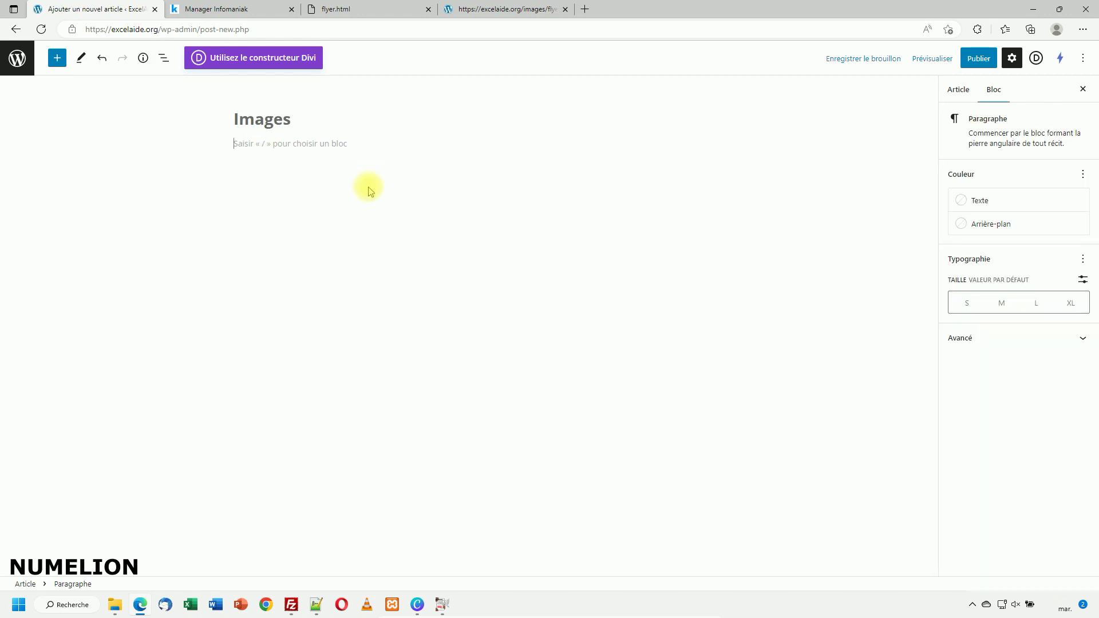
pyautogui.write('/htm')
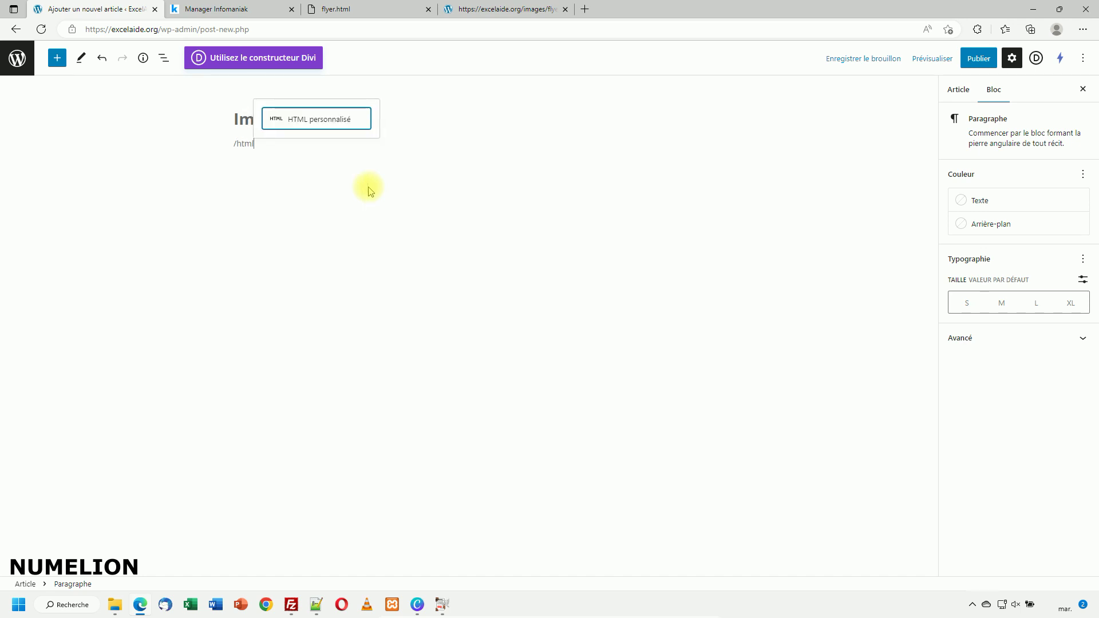
pyautogui.write('l')
pyautogui.click(307, 122)
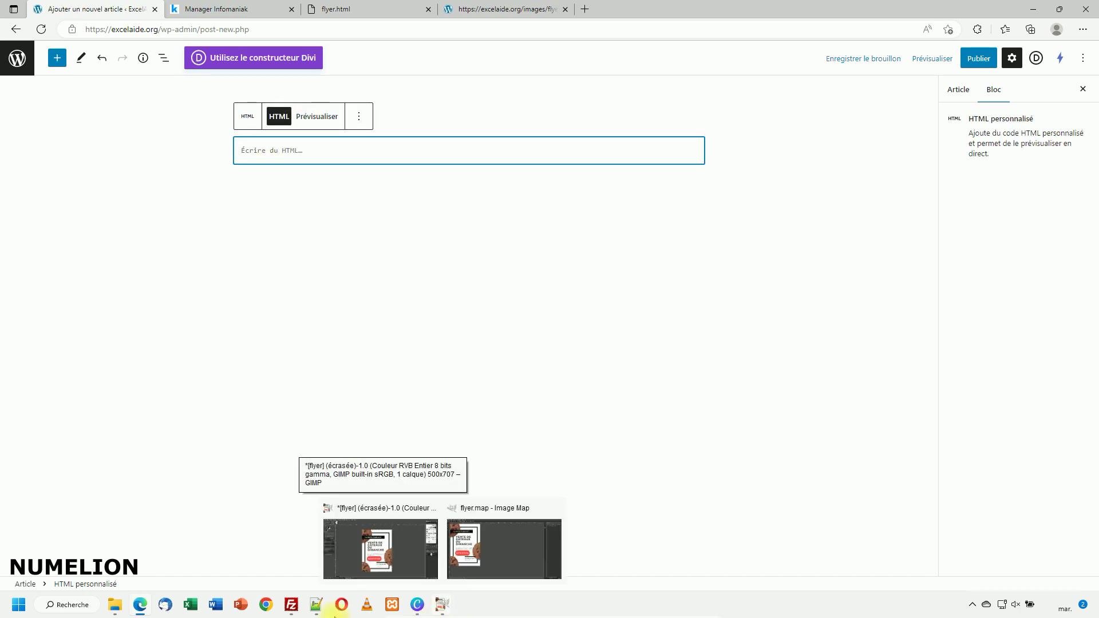
# - Copy all the flyer.html code from Notepad++ into the custom HTML block and preview the article in a new tab
pyautogui.click(315, 604)
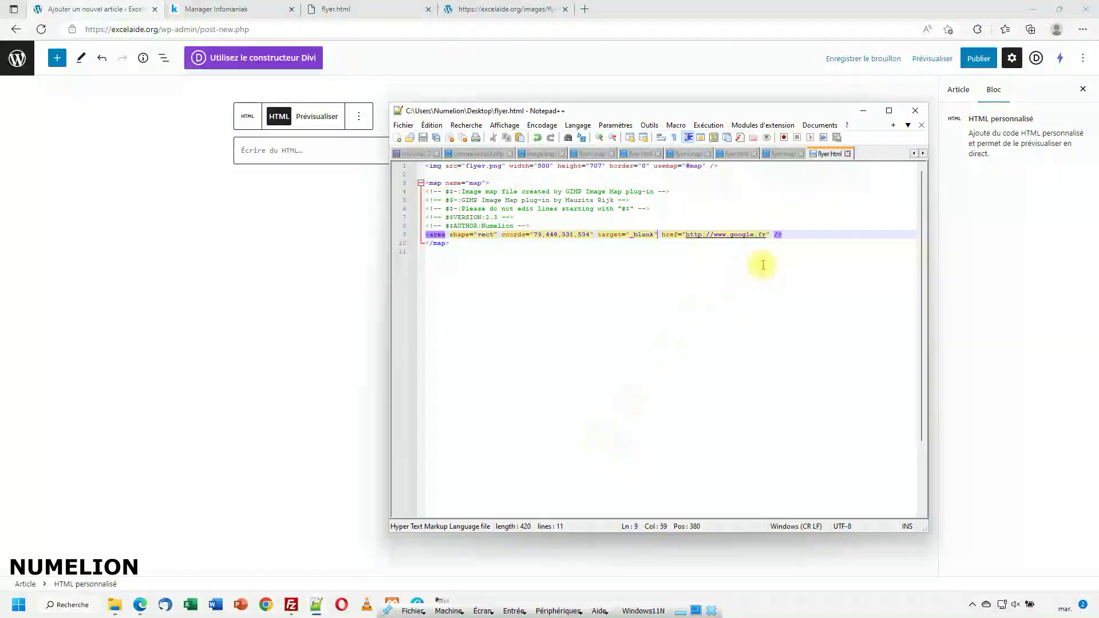
pyautogui.moveTo(794, 251); pyautogui.dragTo(431, 143)
pyautogui.hotkey('ctrl', 'c')
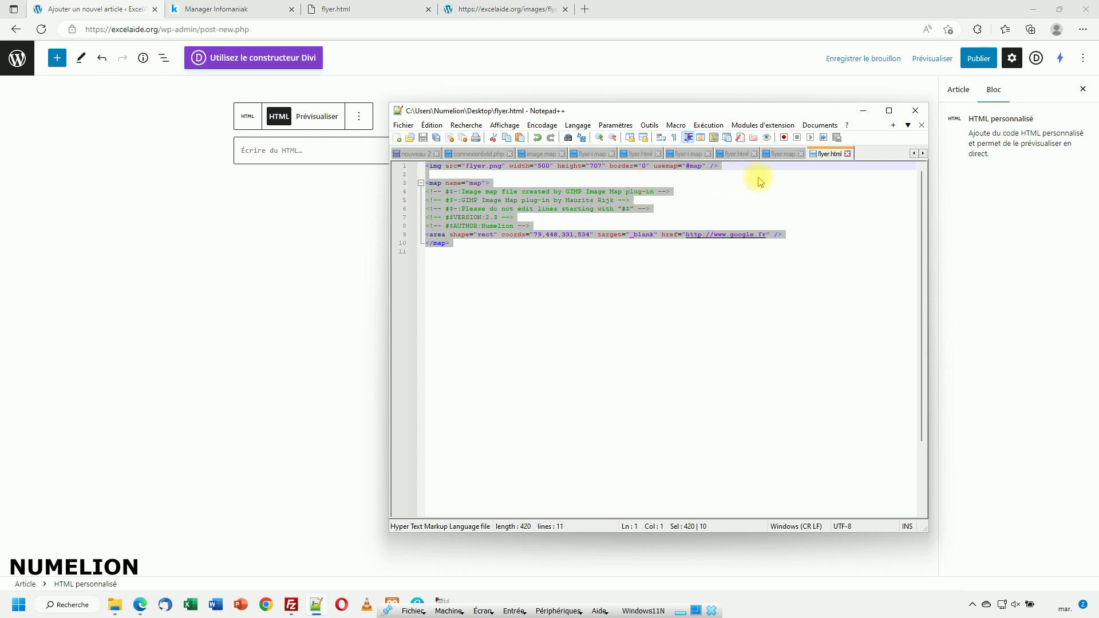
pyautogui.click(269, 151)
pyautogui.hotkey('ctrl', 'v')
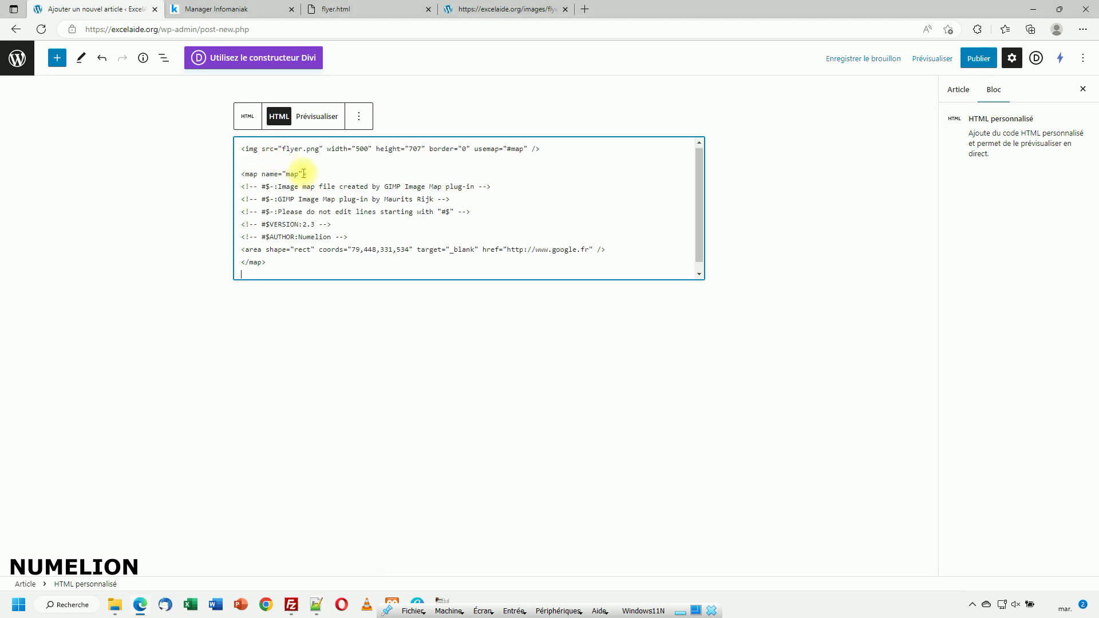
pyautogui.click(929, 59)
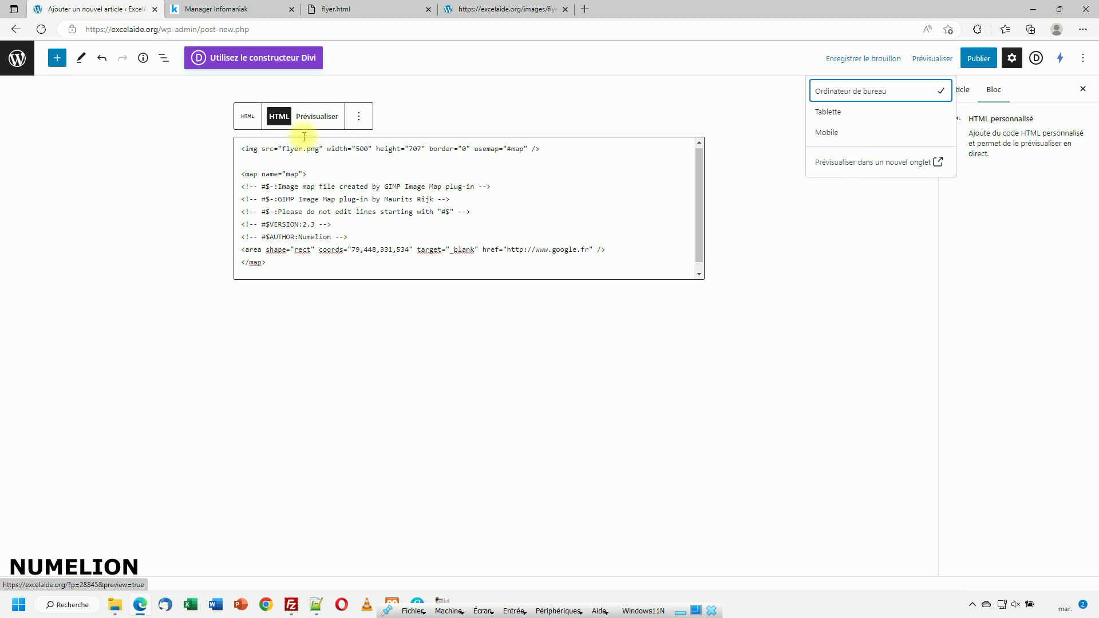
pyautogui.click(856, 165)
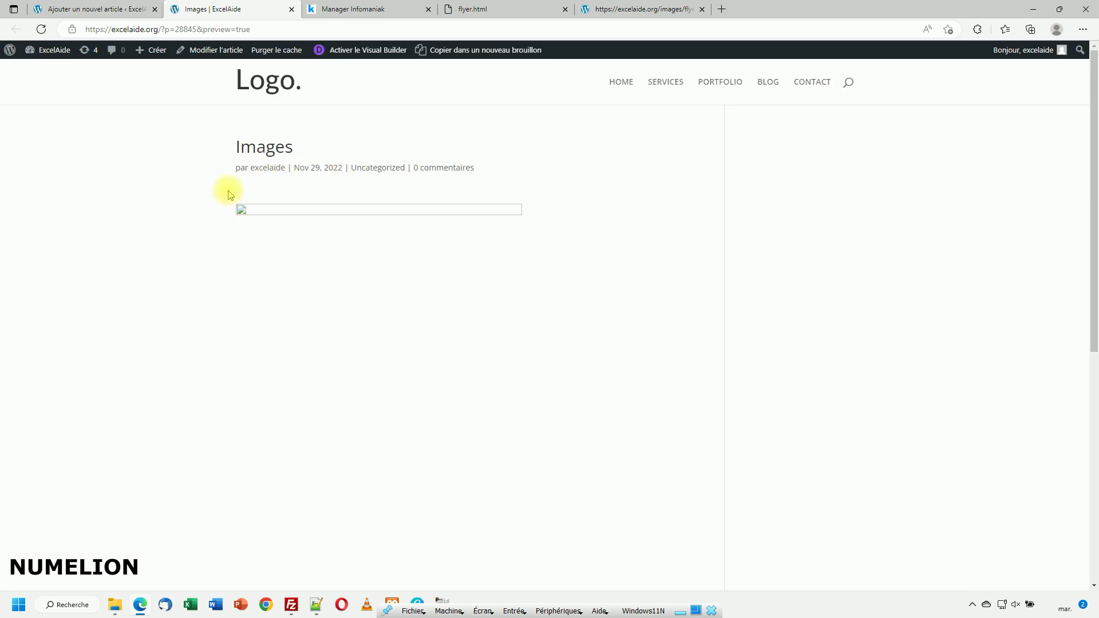
# - Return to the article editor and change the image source in the HTML block to /images/flyer.png
pyautogui.click(106, 9)
pyautogui.click(278, 149)
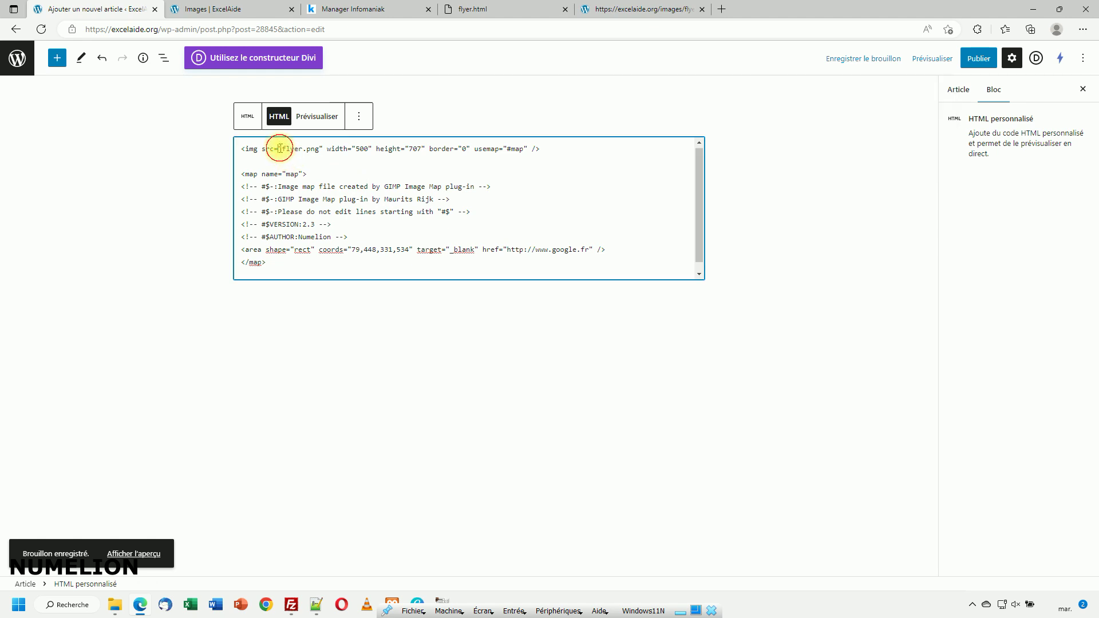
pyautogui.press('Right')
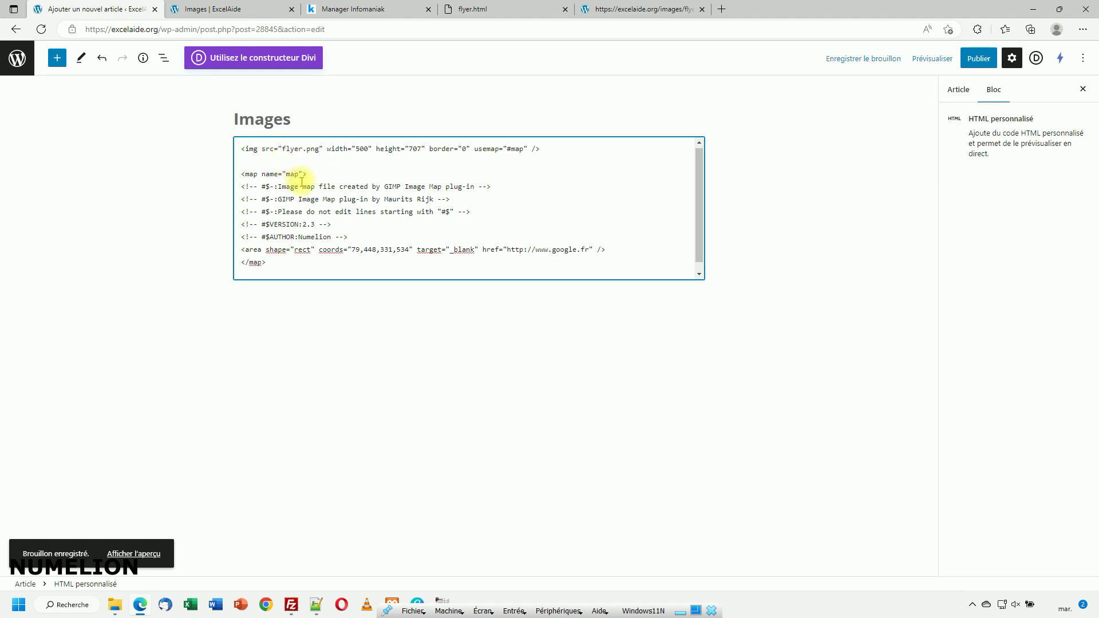
pyautogui.write('/')
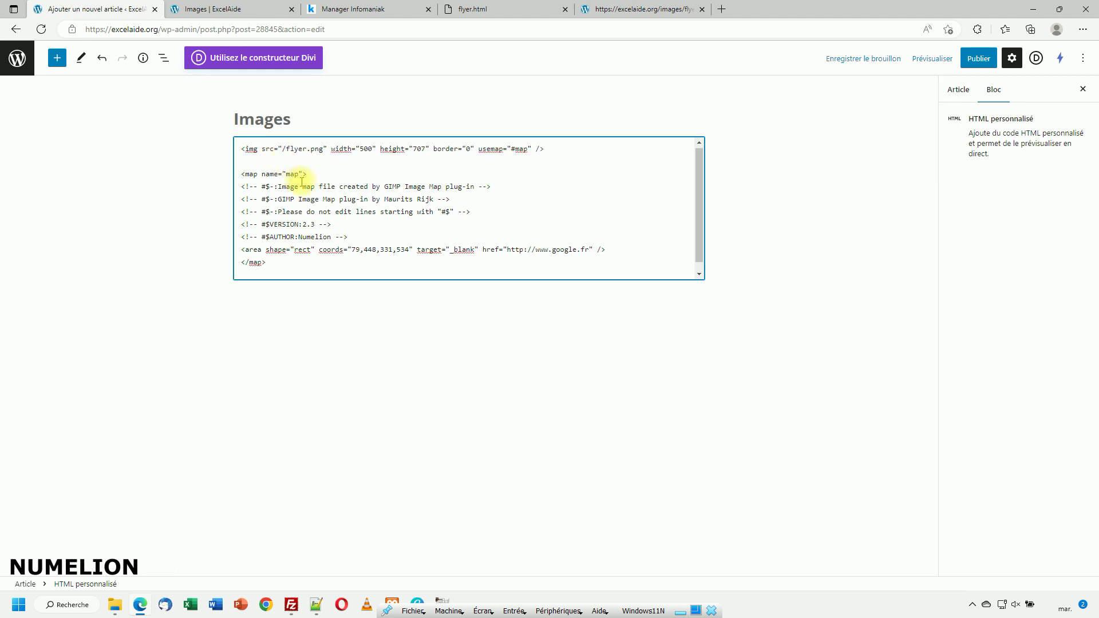
pyautogui.write('images/')
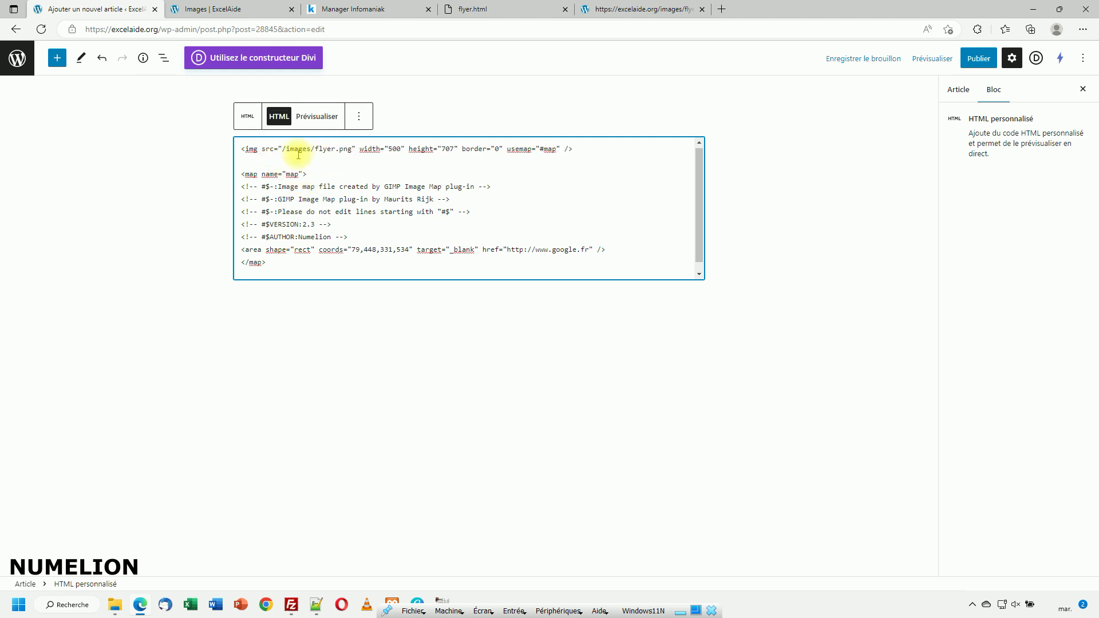
pyautogui.click(283, 149)
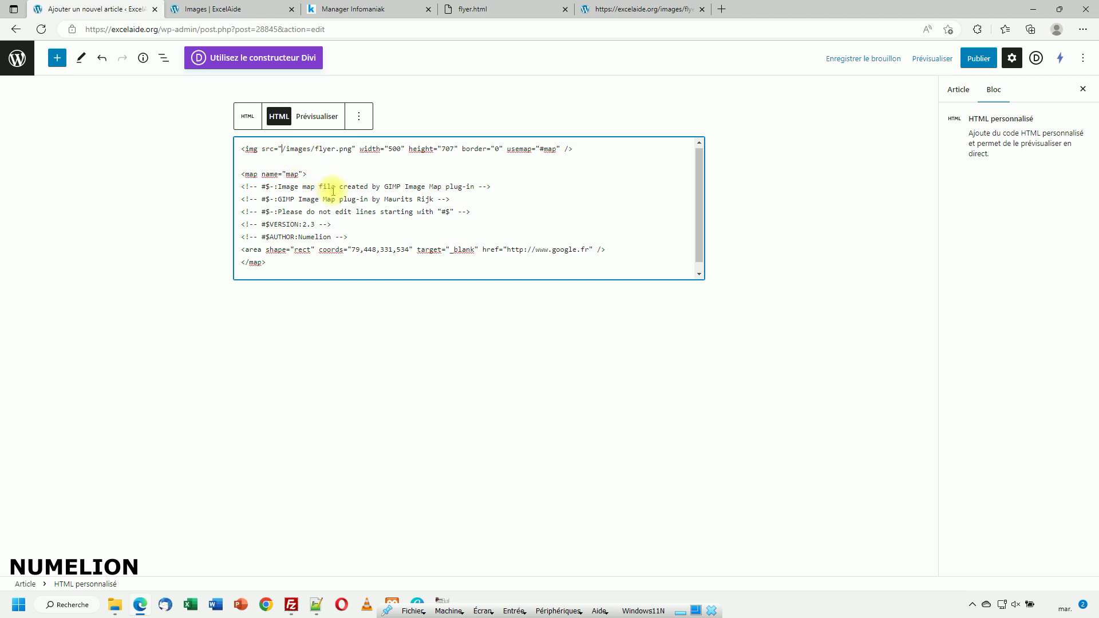
pyautogui.write('htts')
pyautogui.press('BackSpace')
pyautogui.write('ps://')
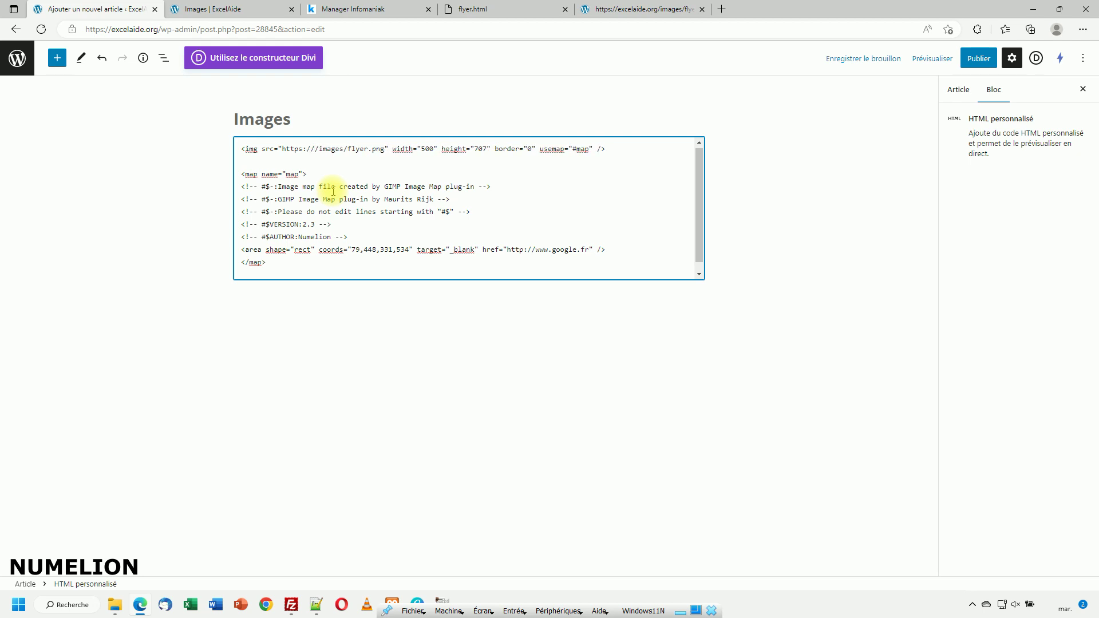
pyautogui.write('exelai')
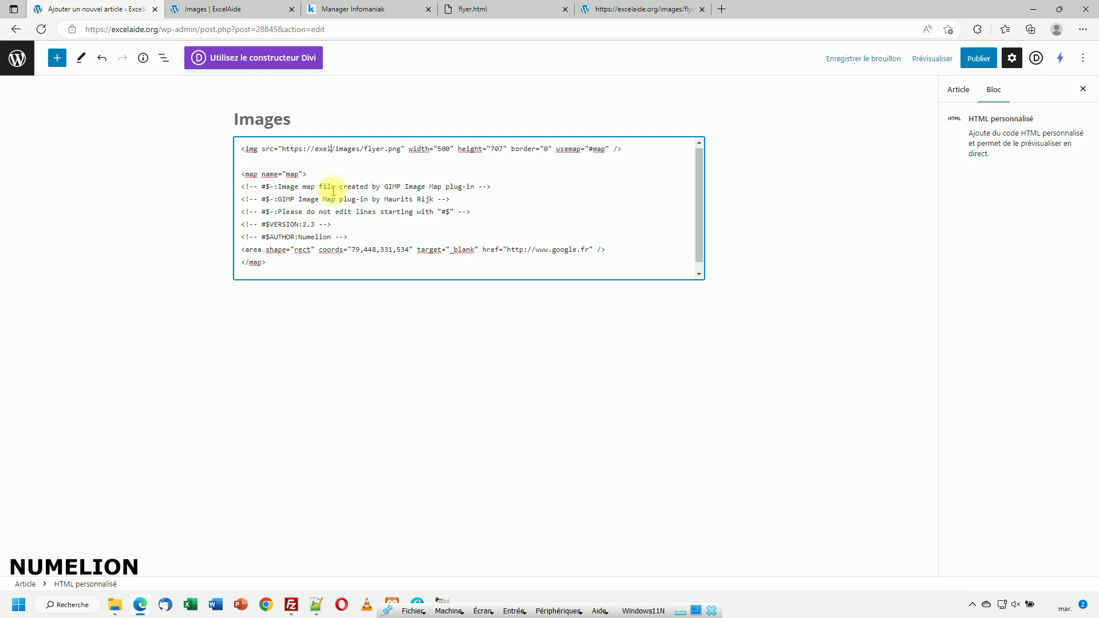
pyautogui.write('de.org')
pyautogui.click(932, 59)
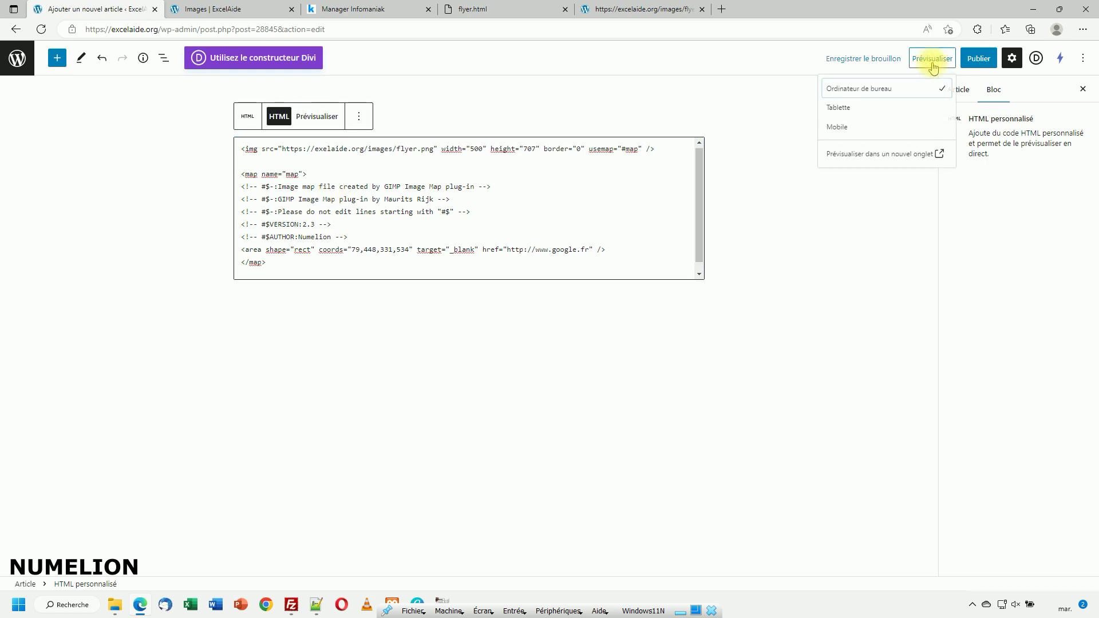
pyautogui.click(864, 166)
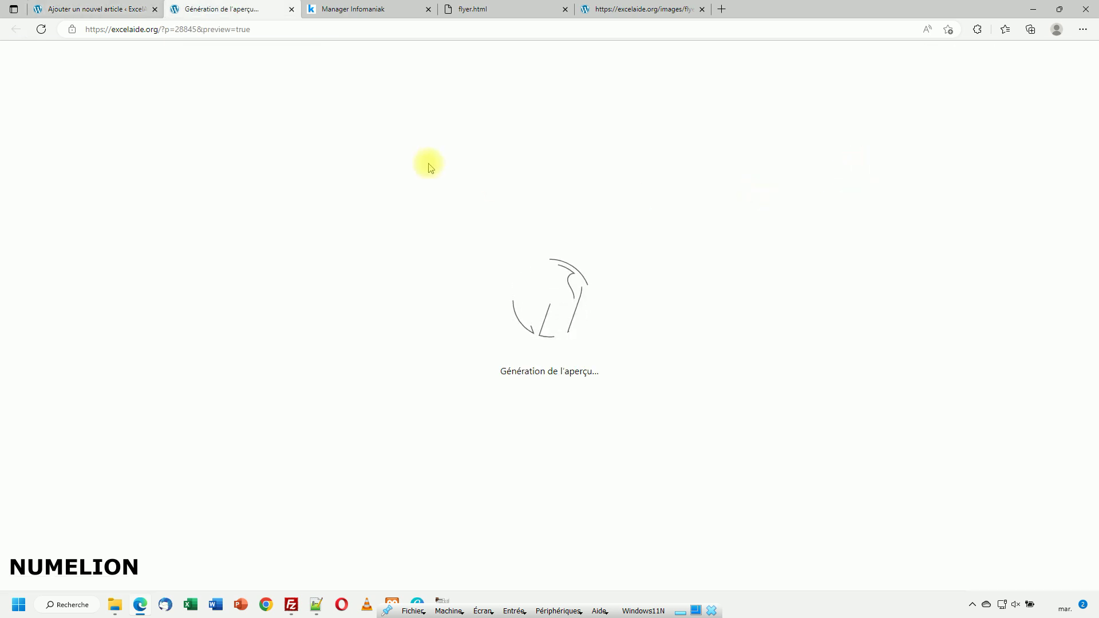
# - Return to the editor, correct the image source's domain to excelaide.org, and preview the article again in a new tab
pyautogui.hotkey('ctrl', 'shift', 'Tab')
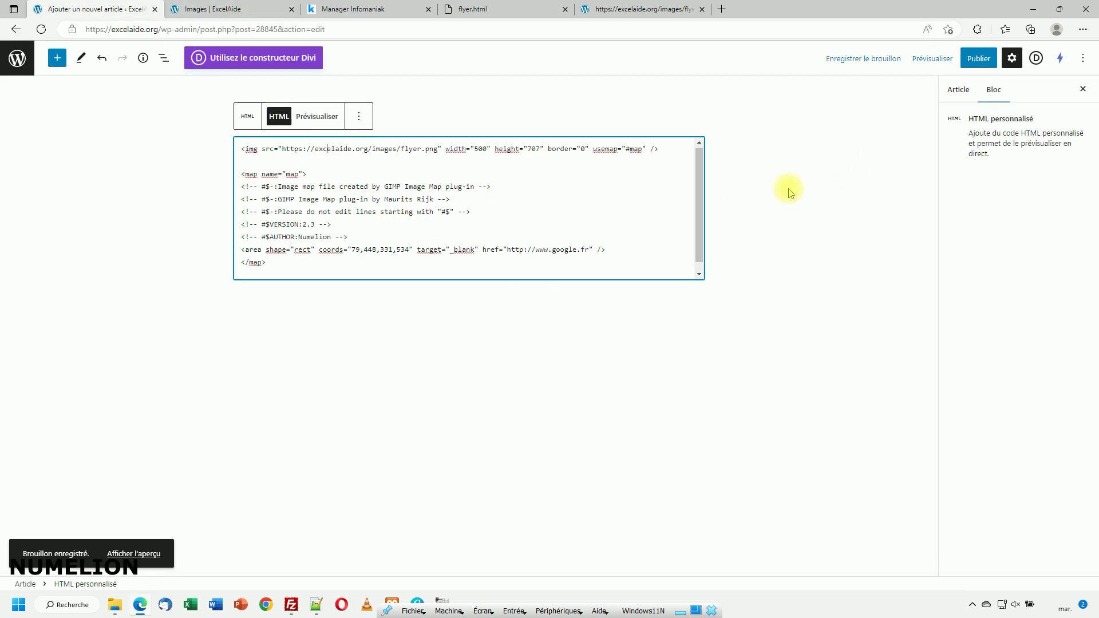
pyautogui.click(924, 58)
pyautogui.click(881, 161)
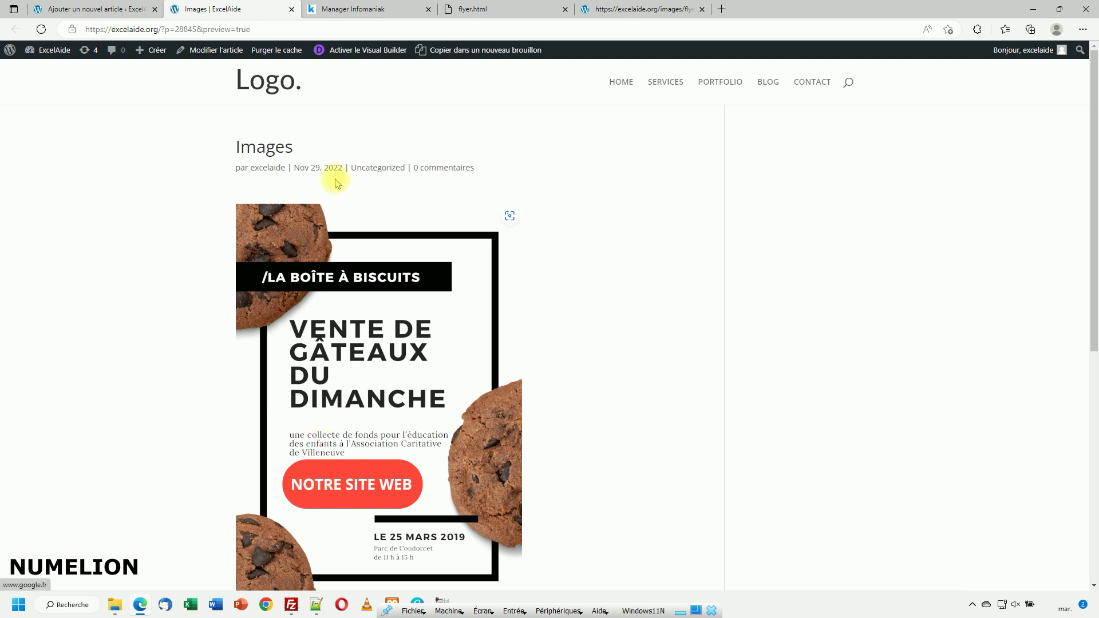
# - Test the flyer's NOTRE SITE WEB link in the article preview and return to the preview
pyautogui.scroll(-1, 356, 380)
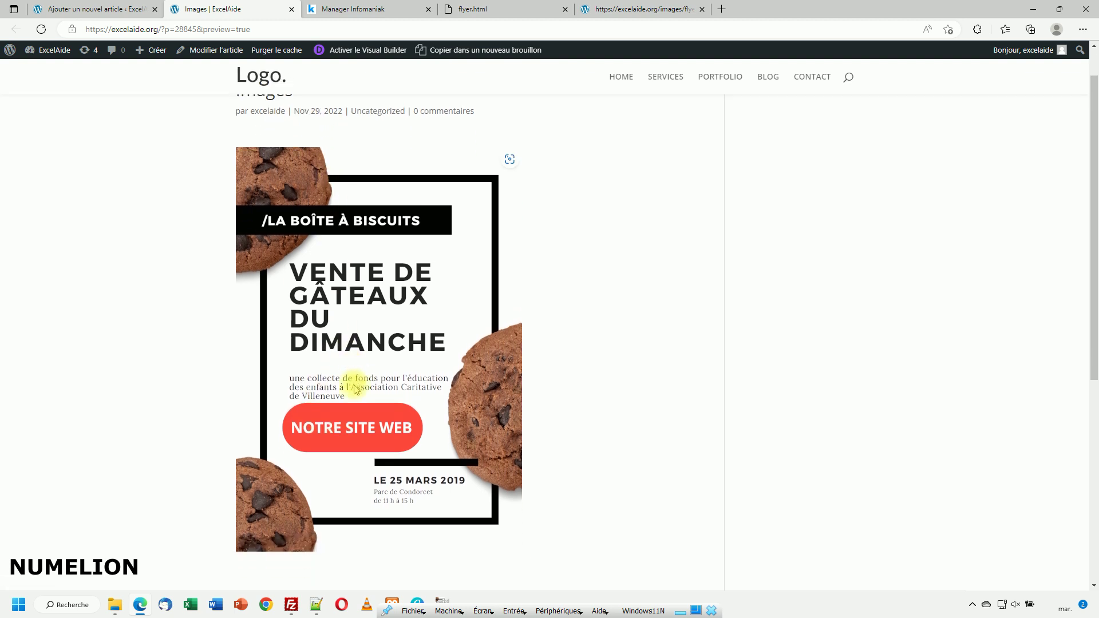
pyautogui.click(337, 426)
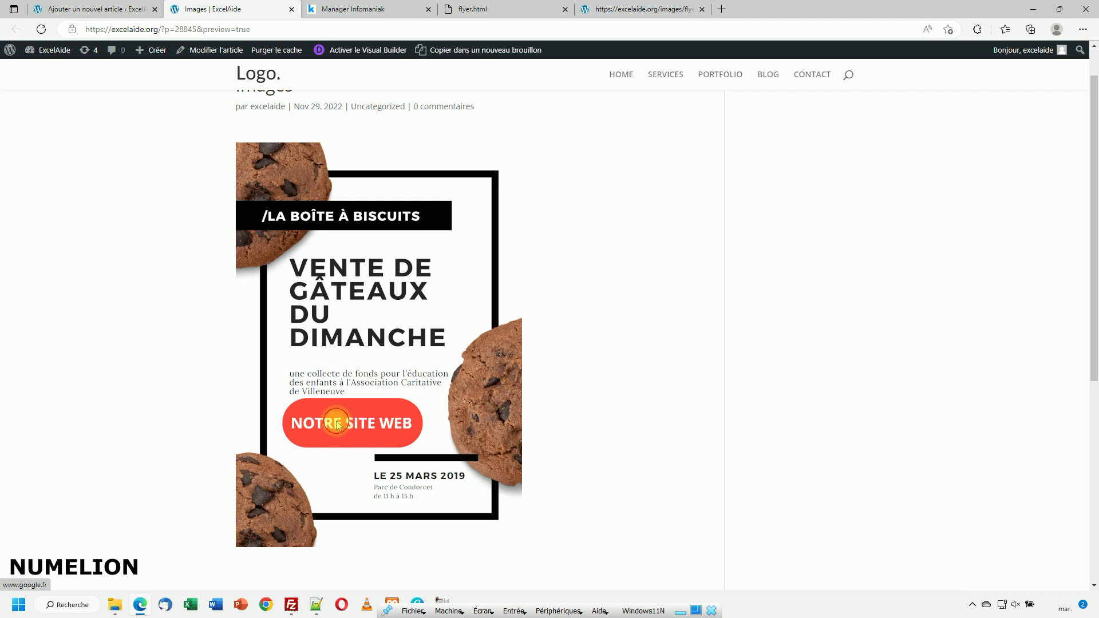
pyautogui.click(194, 9)
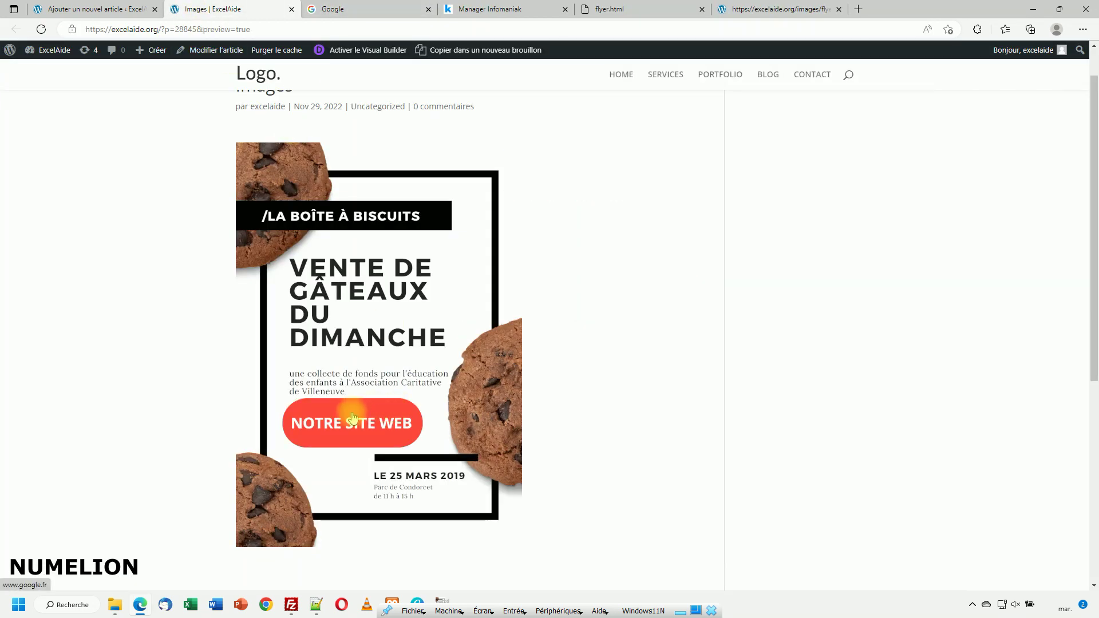